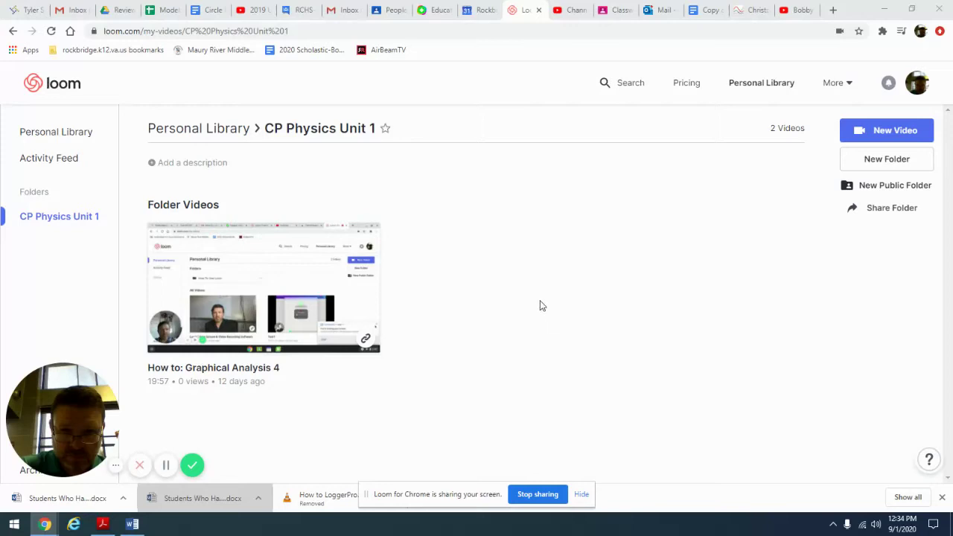
# - Switch to Google Classroom and open the Classwork page of the Physics class
pyautogui.moveTo(321, 227)
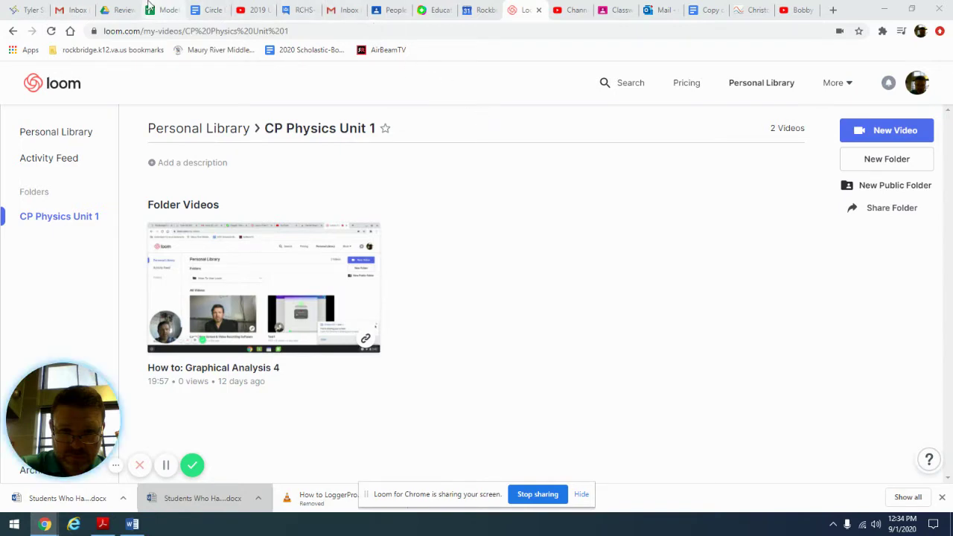
pyautogui.click(394, 11)
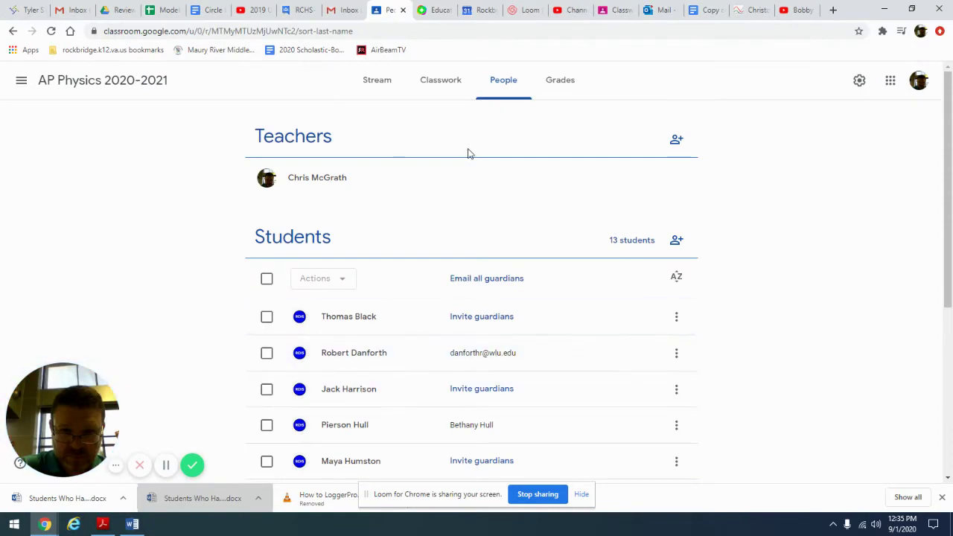
pyautogui.click(76, 83)
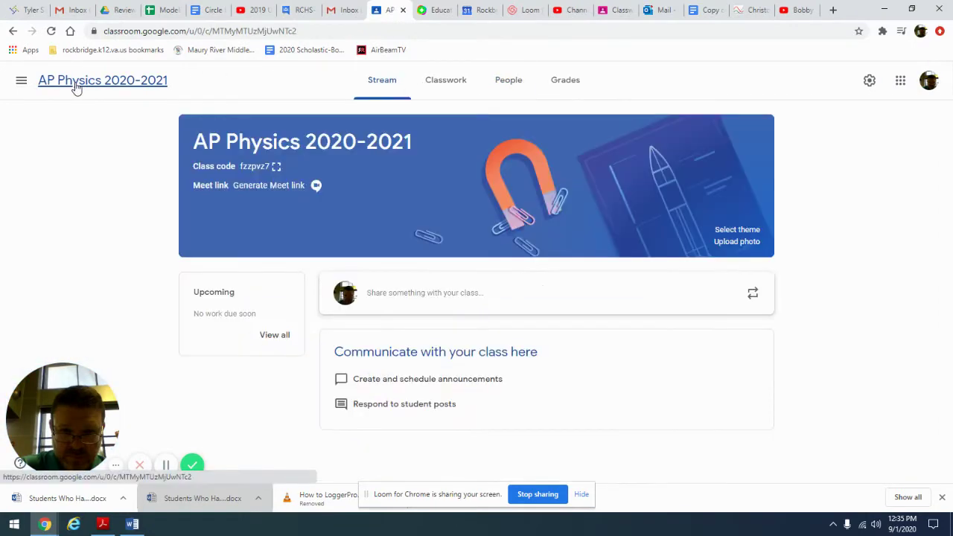
pyautogui.click(22, 83)
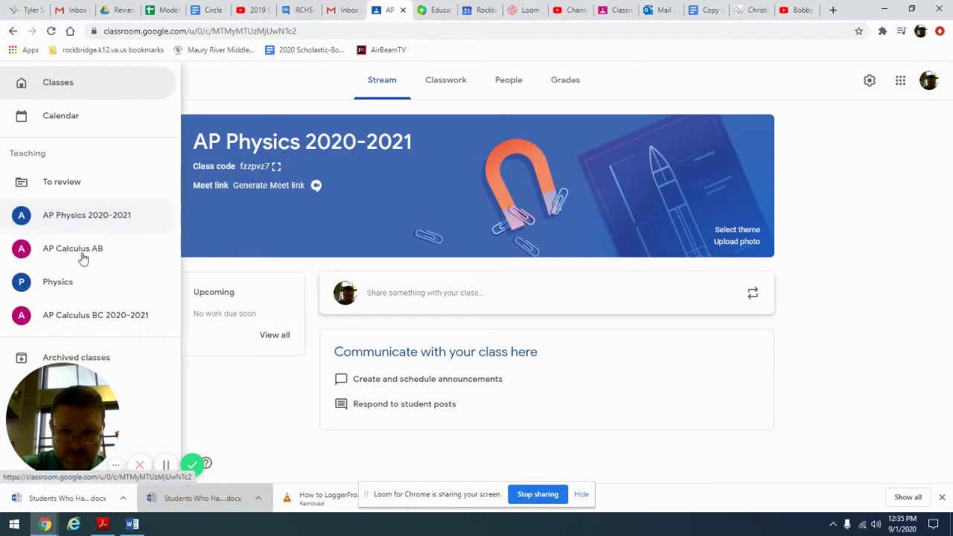
pyautogui.click(70, 286)
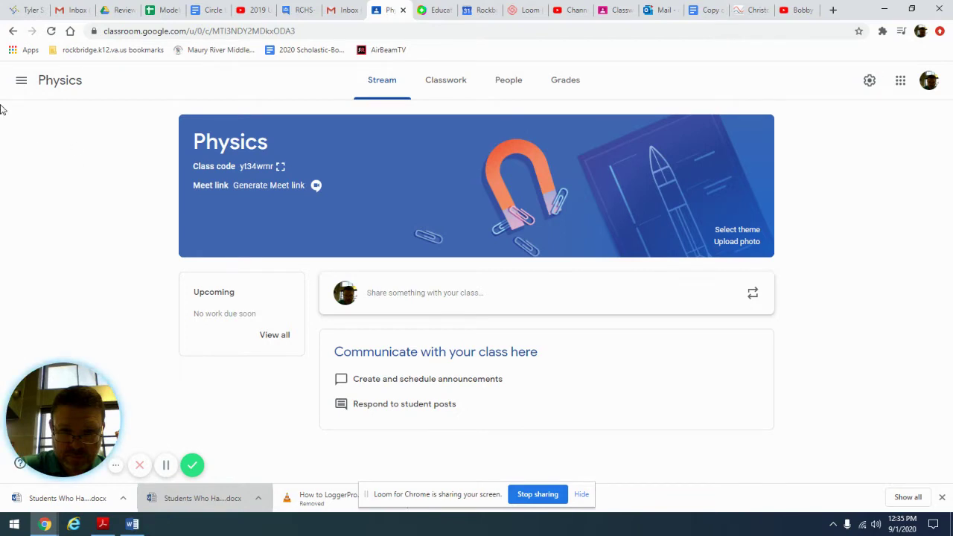
pyautogui.click(446, 85)
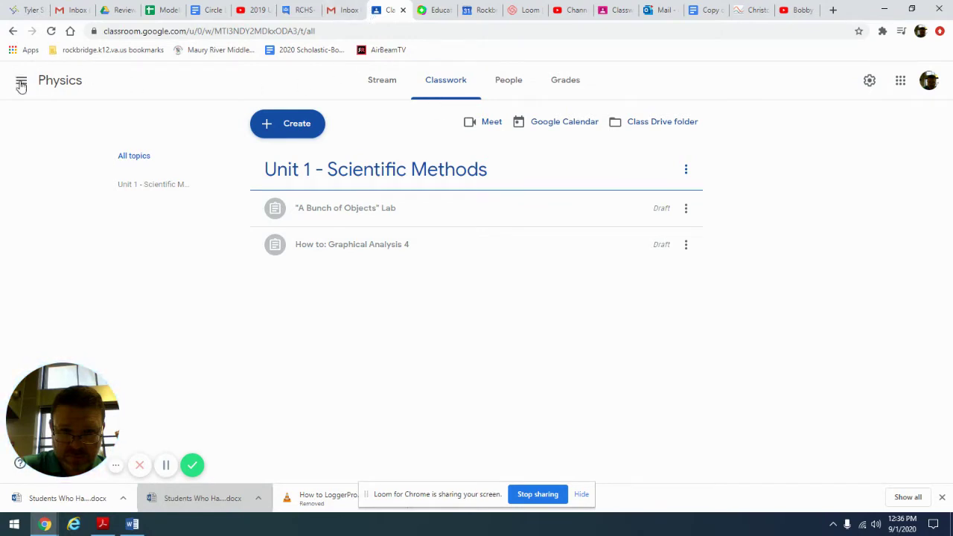
# - Minimize the browser and the PDF copy, and move the CreatingGraphs_2007.rtf Word window aside to free half of the desktop
pyautogui.click(885, 10)
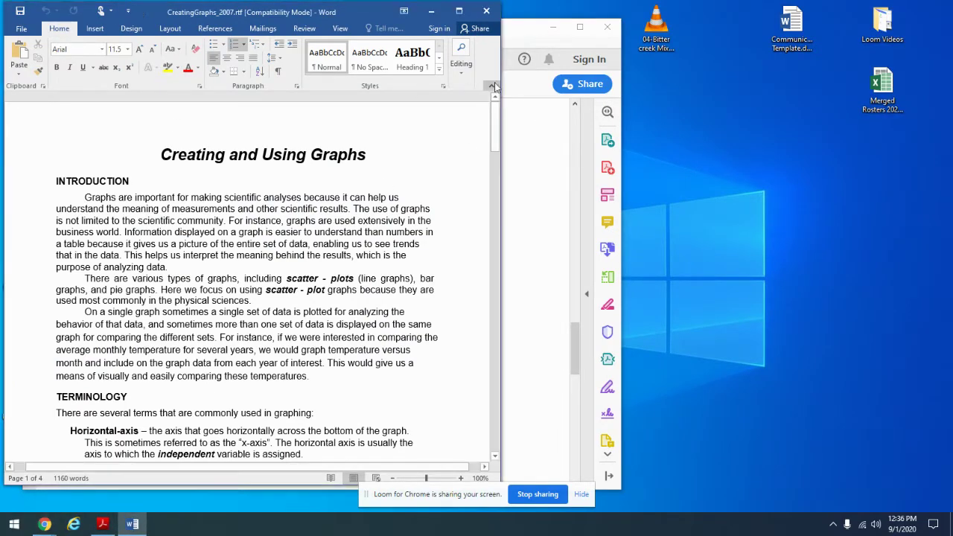
pyautogui.moveTo(146, 10); pyautogui.dragTo(598, 23)
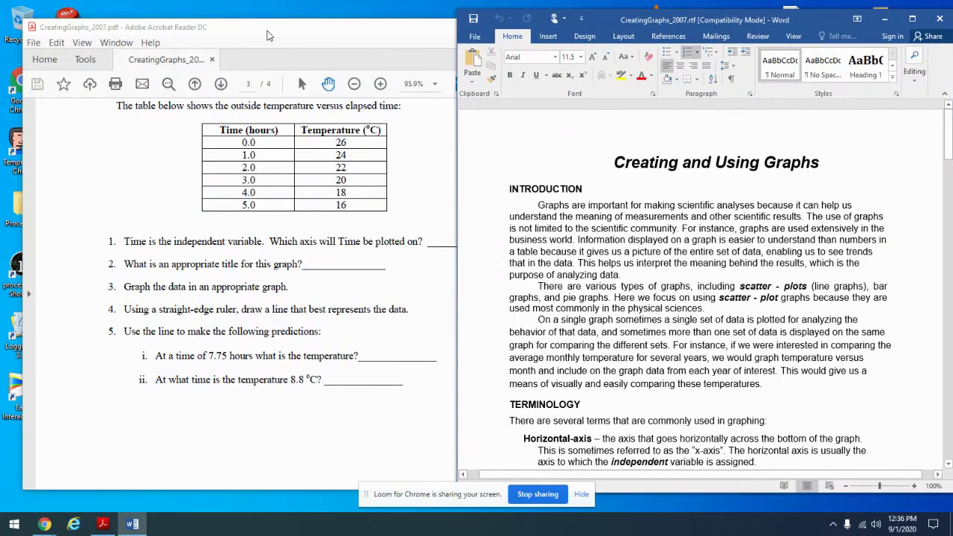
pyautogui.moveTo(305, 70); pyautogui.dragTo(688, 74)
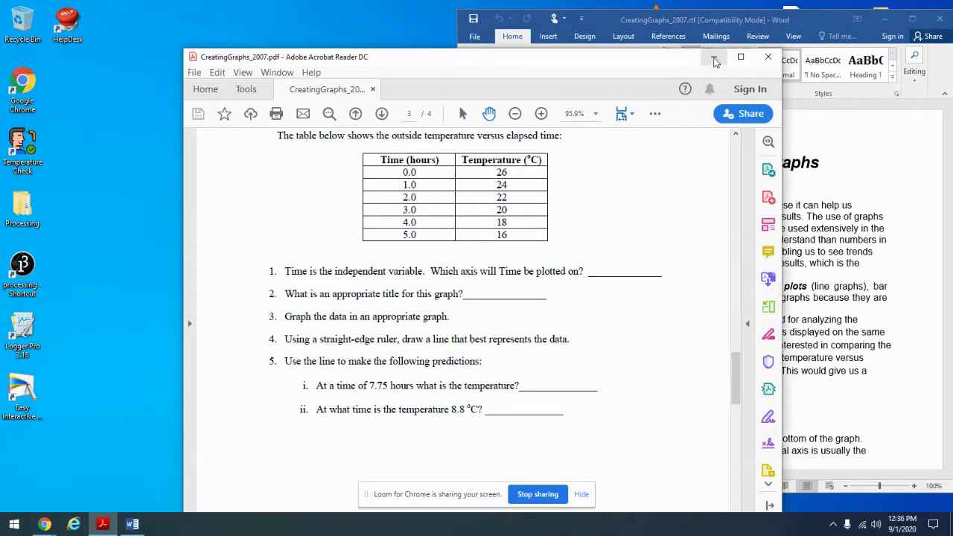
pyautogui.click(713, 58)
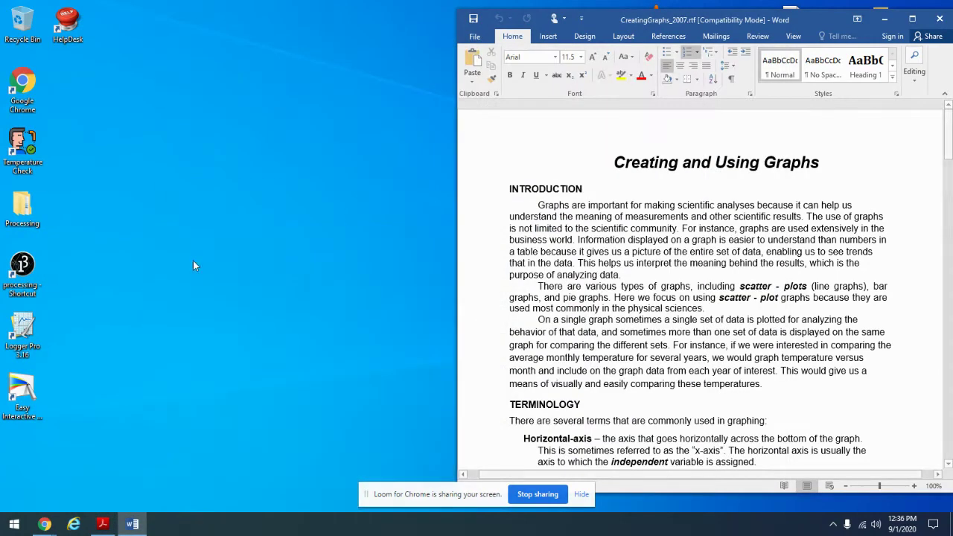
# - Launch Logger Pro, fit its window beside the Word document, and widen its data table
pyautogui.doubleClick(24, 328)
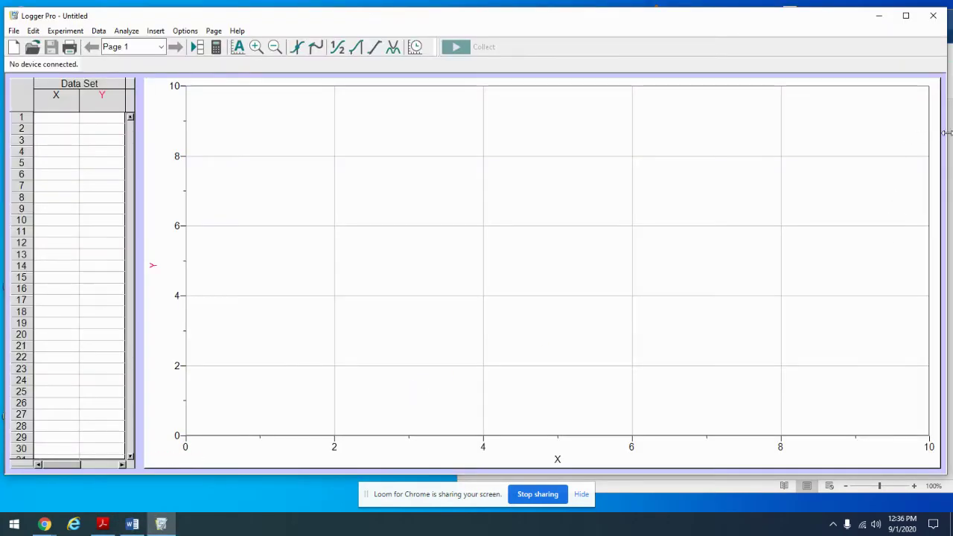
pyautogui.moveTo(946, 132); pyautogui.dragTo(536, 136)
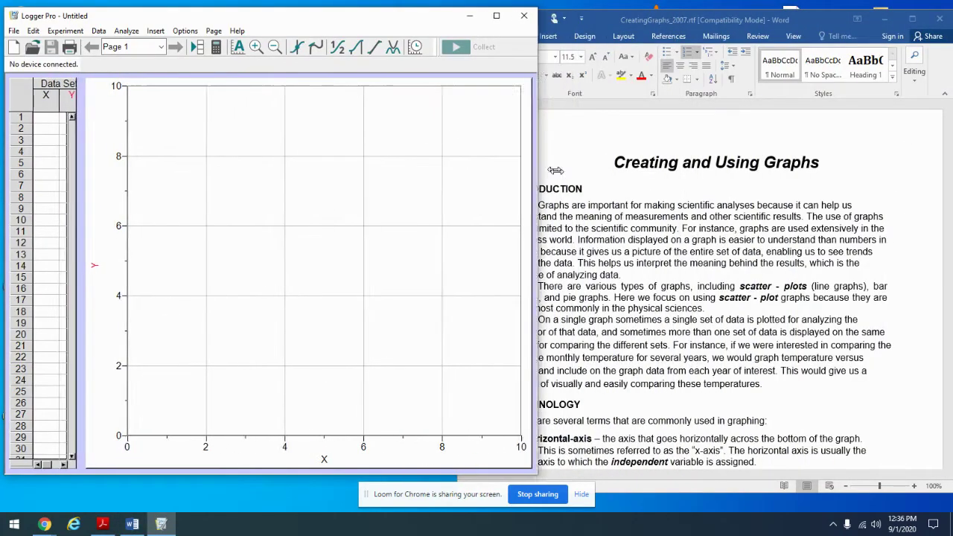
pyautogui.moveTo(556, 171); pyautogui.dragTo(530, 157)
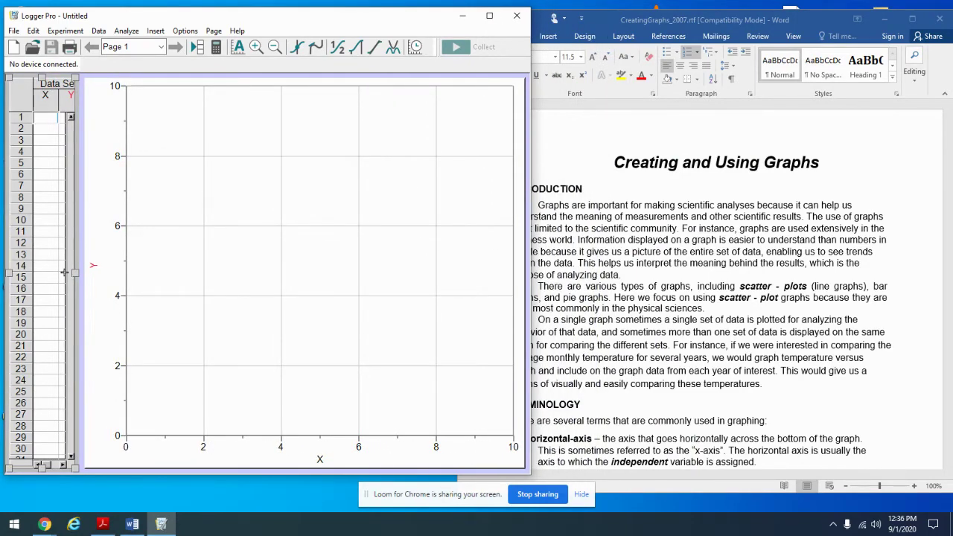
pyautogui.moveTo(76, 274); pyautogui.dragTo(132, 273)
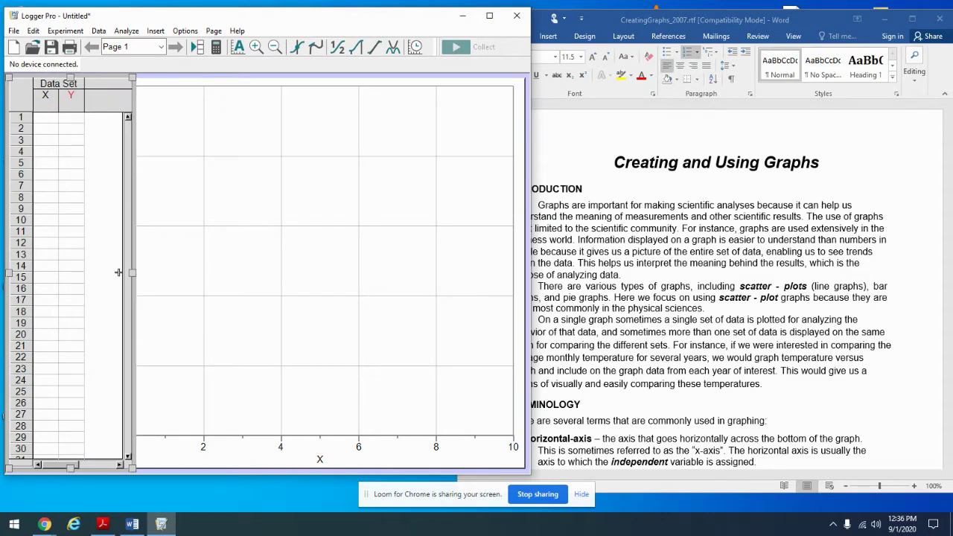
pyautogui.moveTo(307, 16); pyautogui.dragTo(318, 44)
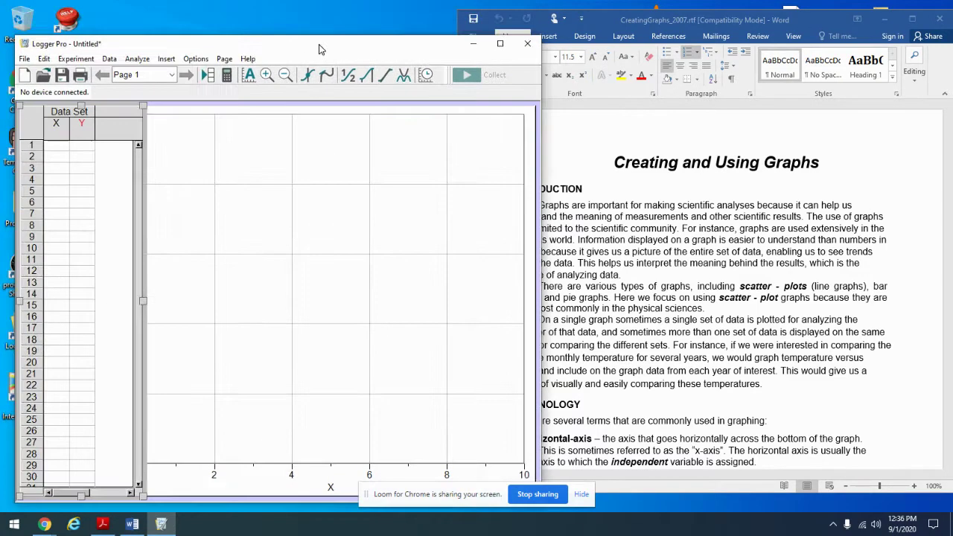
# - Read the graph terminology in the Word document and examine the sample graph's title and axis labels
pyautogui.click(603, 27)
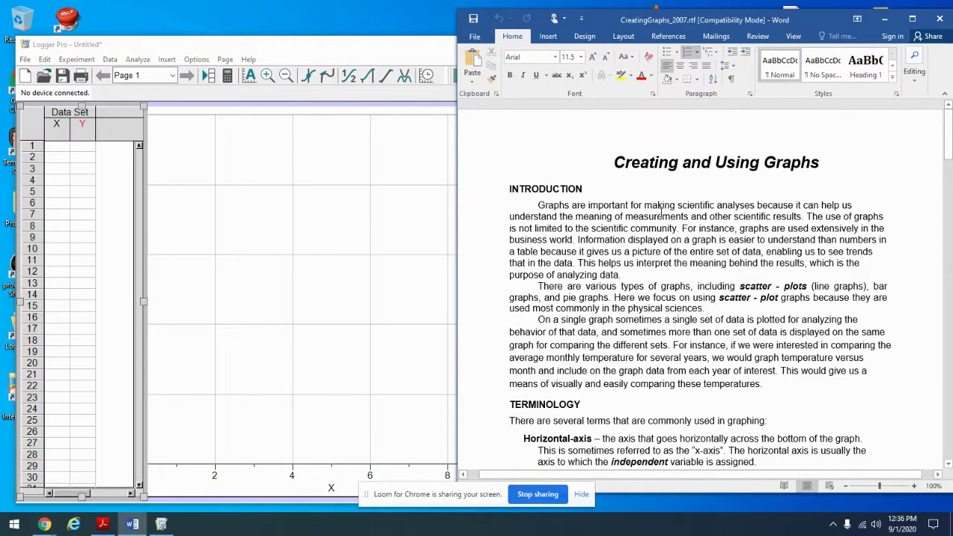
pyautogui.scroll(-5, 676, 230)
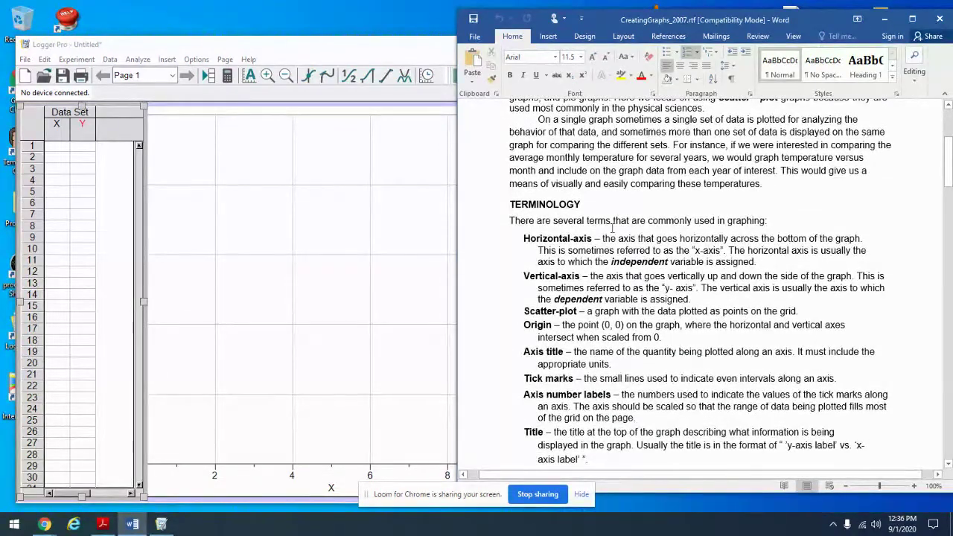
pyautogui.scroll(-3, 624, 257)
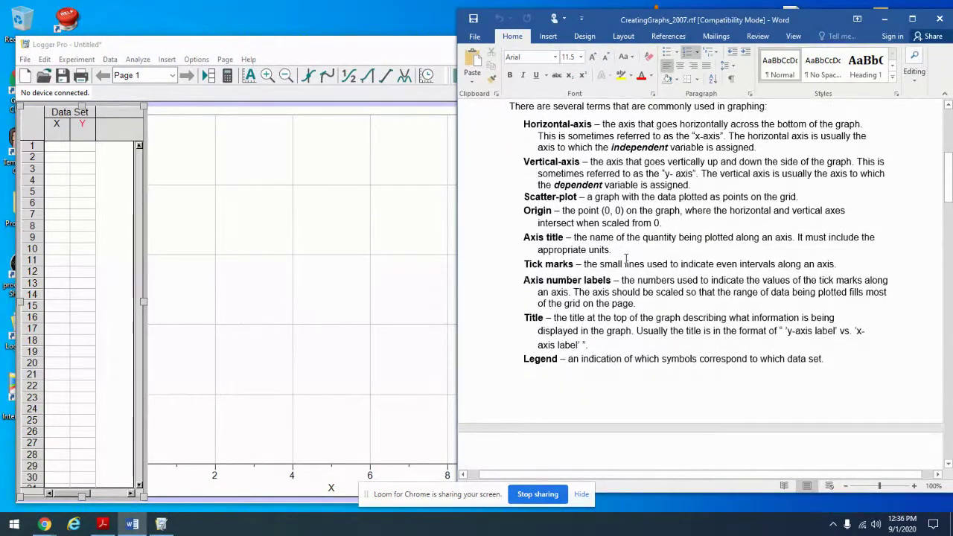
pyautogui.scroll(-2, 659, 207)
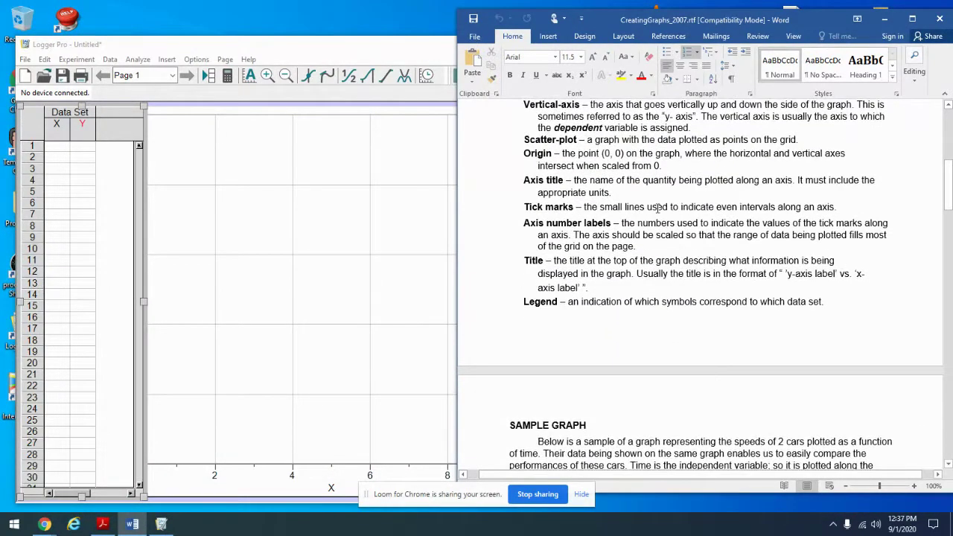
pyautogui.scroll(-3, 659, 208)
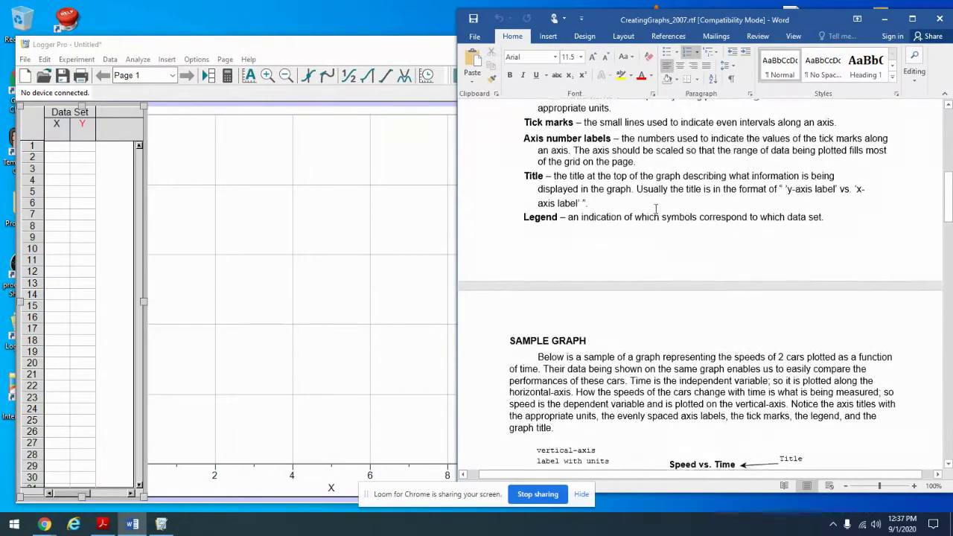
pyautogui.scroll(-6, 656, 208)
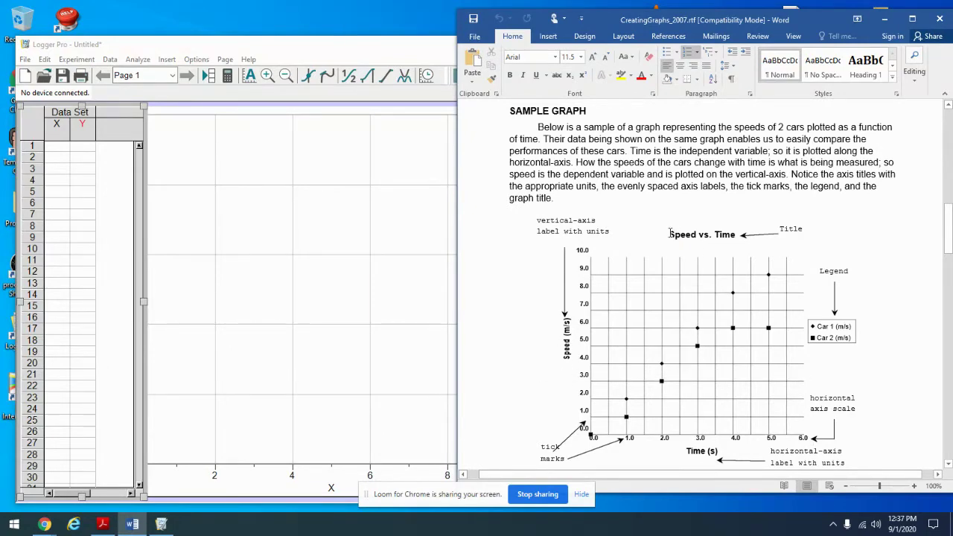
pyautogui.moveTo(669, 234); pyautogui.dragTo(739, 234)
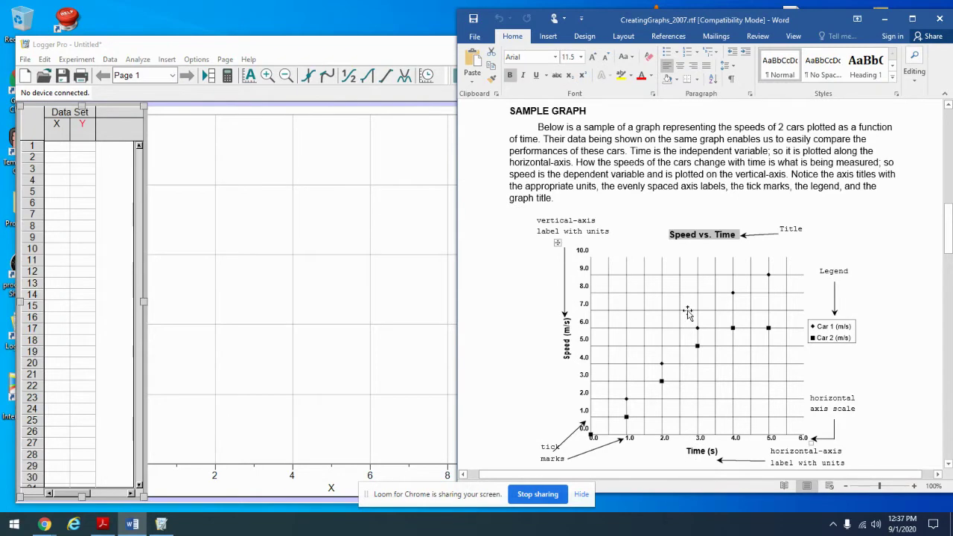
pyautogui.moveTo(713, 239); pyautogui.dragTo(748, 240)
pyautogui.click(572, 317)
# - Review the line graph instructions and the exercise with the time and temperature table in the Word document
pyautogui.scroll(-3, 555, 378)
pyautogui.scroll(-5, 555, 377)
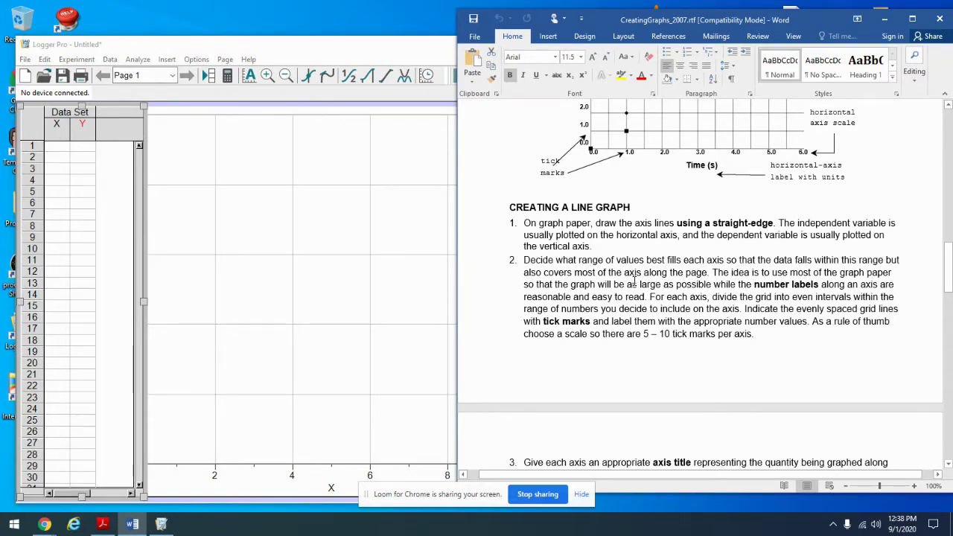
pyautogui.scroll(-1, 637, 284)
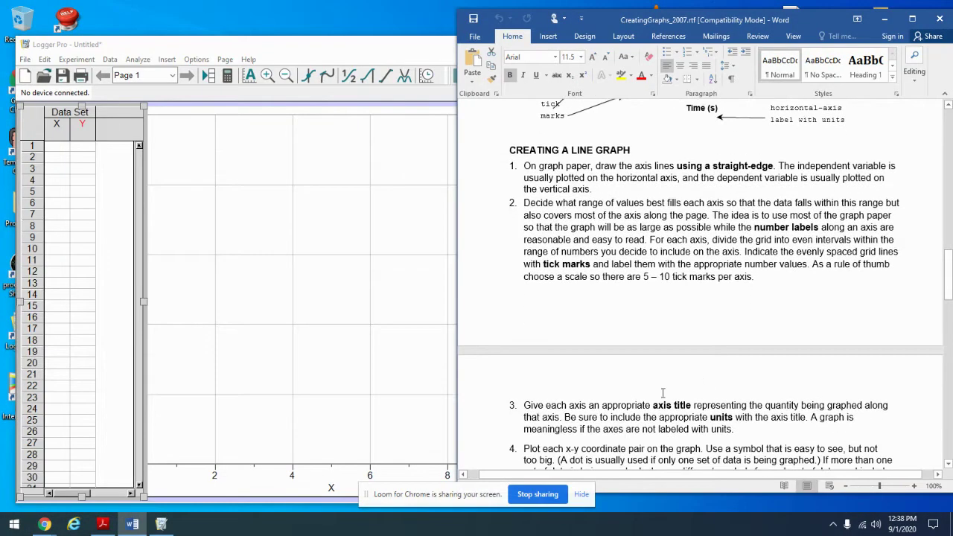
pyautogui.scroll(-3, 636, 316)
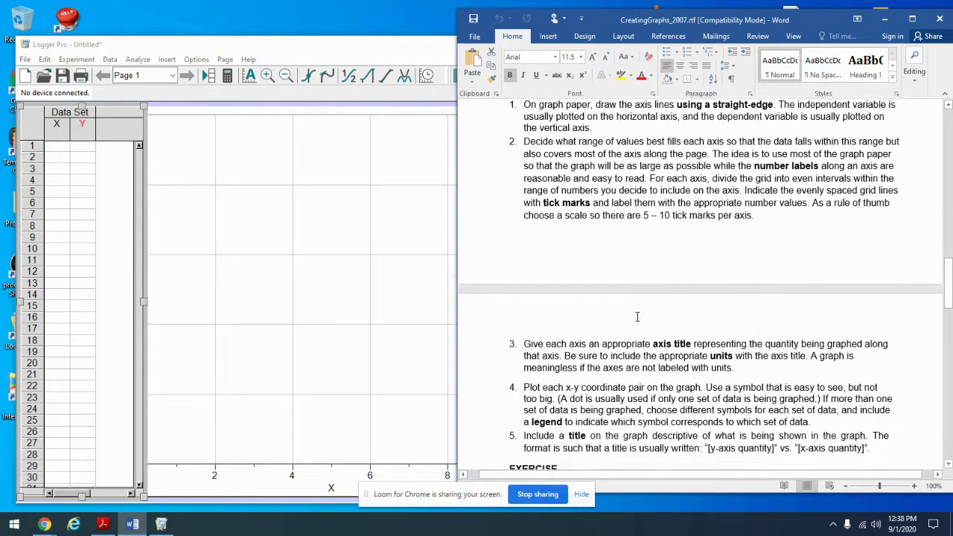
pyautogui.scroll(-2, 638, 317)
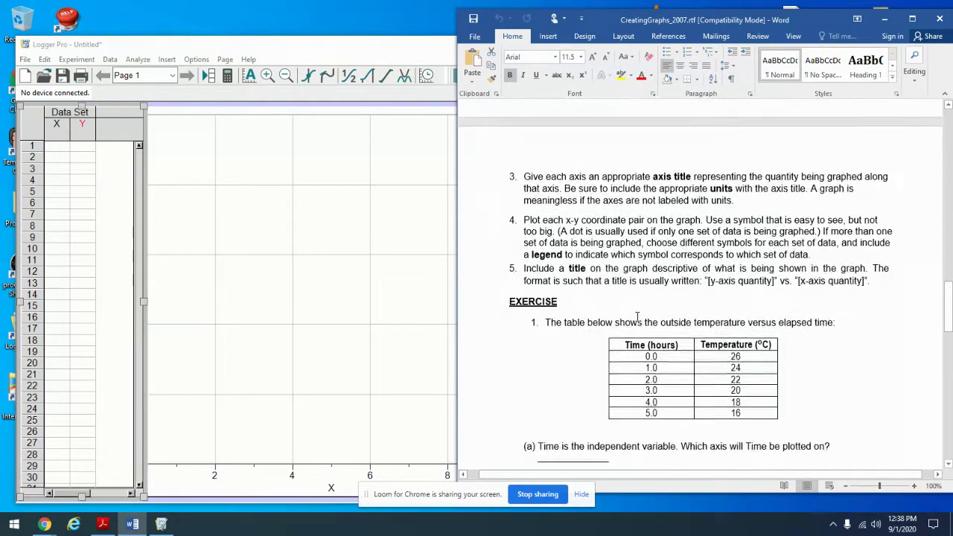
pyautogui.scroll(-1, 599, 182)
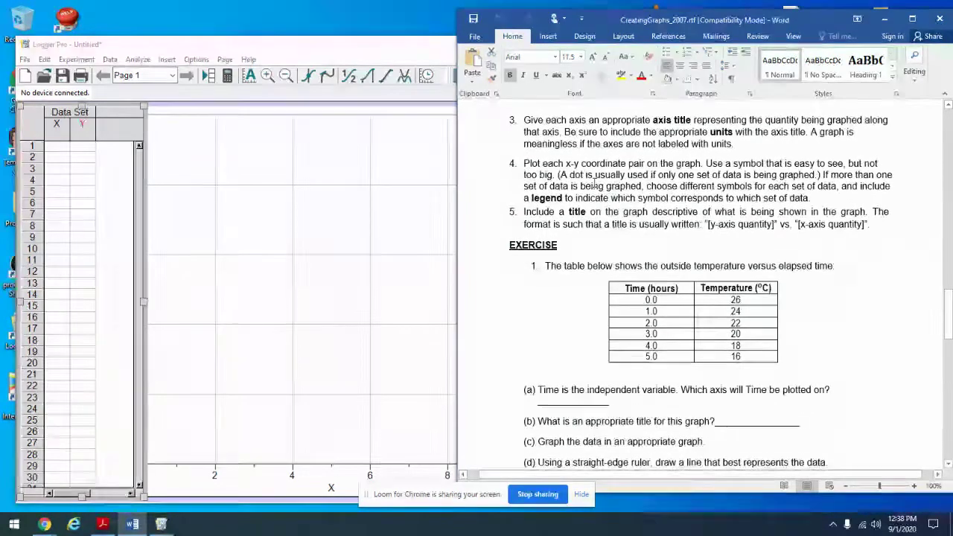
pyautogui.scroll(-3, 718, 311)
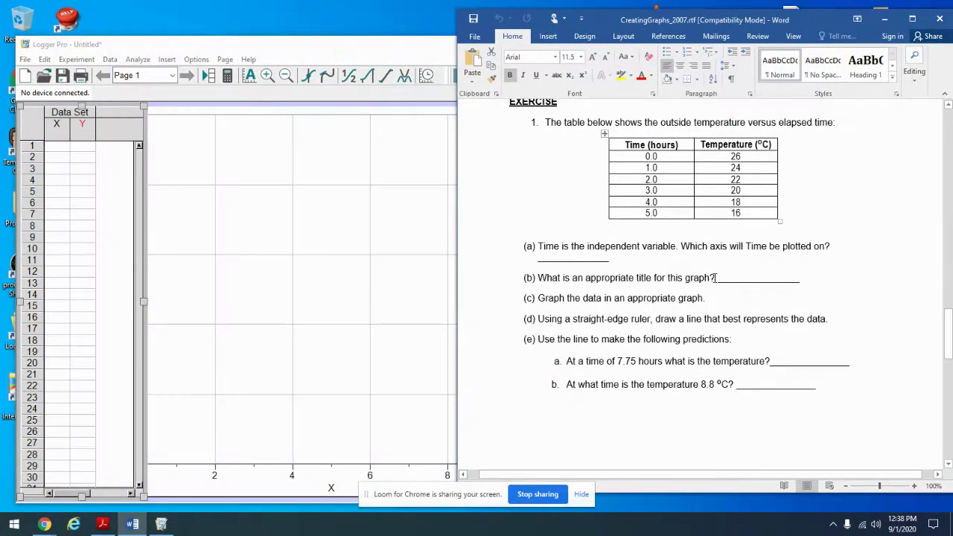
pyautogui.scroll(1, 713, 278)
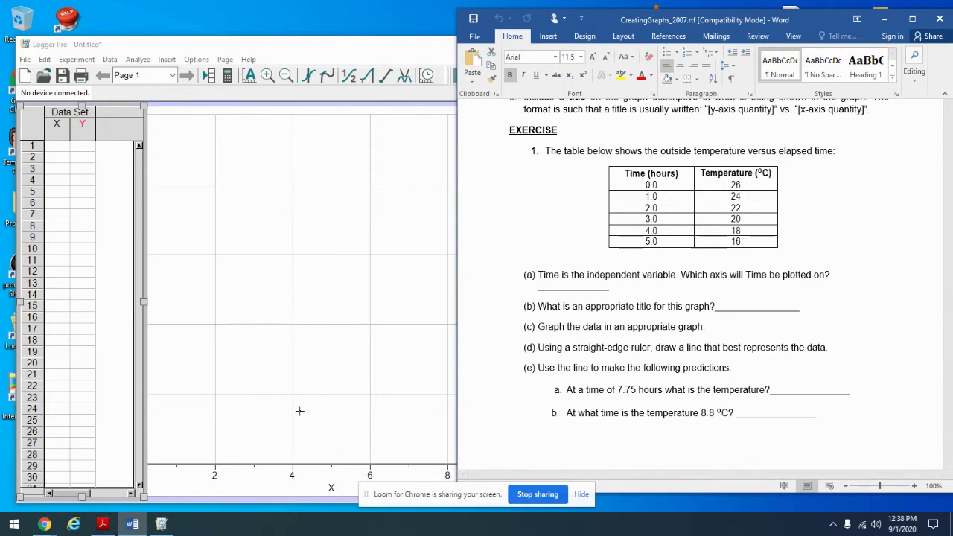
# - Name the X column in Logger Pro Time, with short name t and units of hours
pyautogui.click(293, 291)
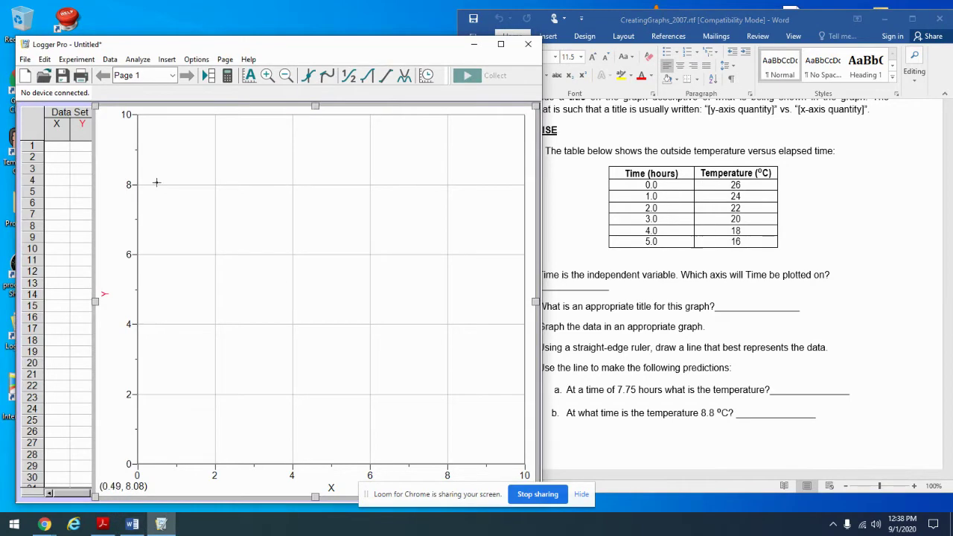
pyautogui.doubleClick(58, 127)
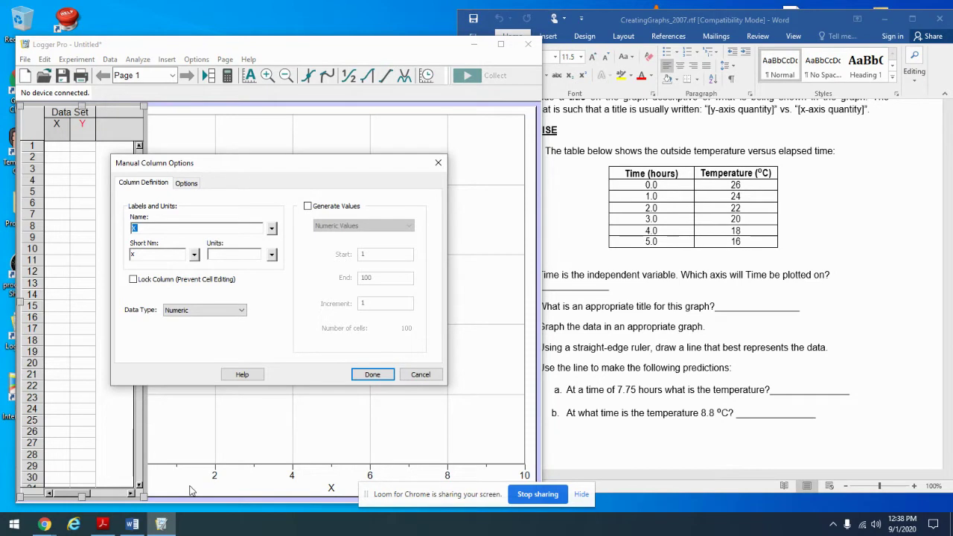
pyautogui.write('T')
pyautogui.write('rs')
pyautogui.write(')')
pyautogui.click(157, 258)
pyautogui.write('hours')
pyautogui.moveTo(159, 254); pyautogui.dragTo(128, 259)
pyautogui.press('BackSpace')
# - Generate numeric values for the Time column from 0 to 5
pyautogui.click(309, 207)
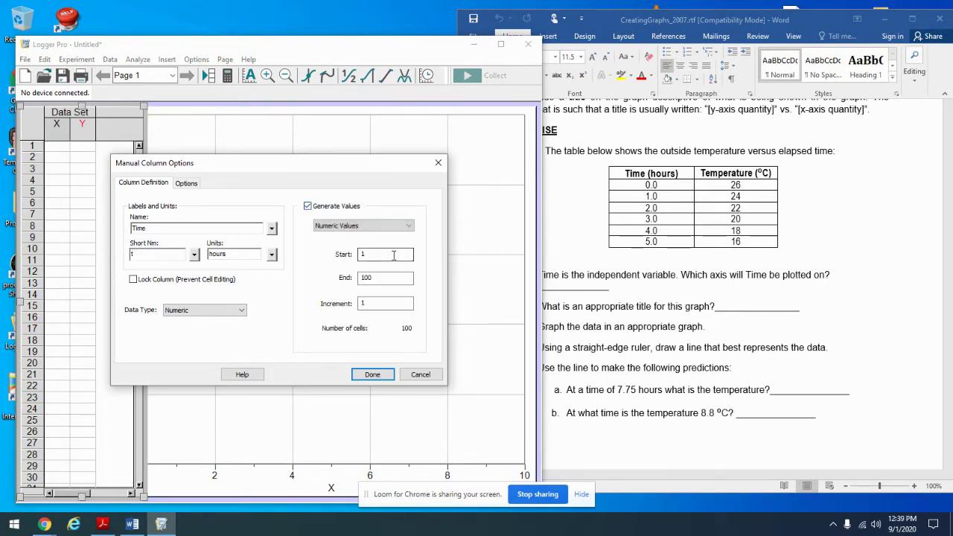
pyautogui.doubleClick(365, 253)
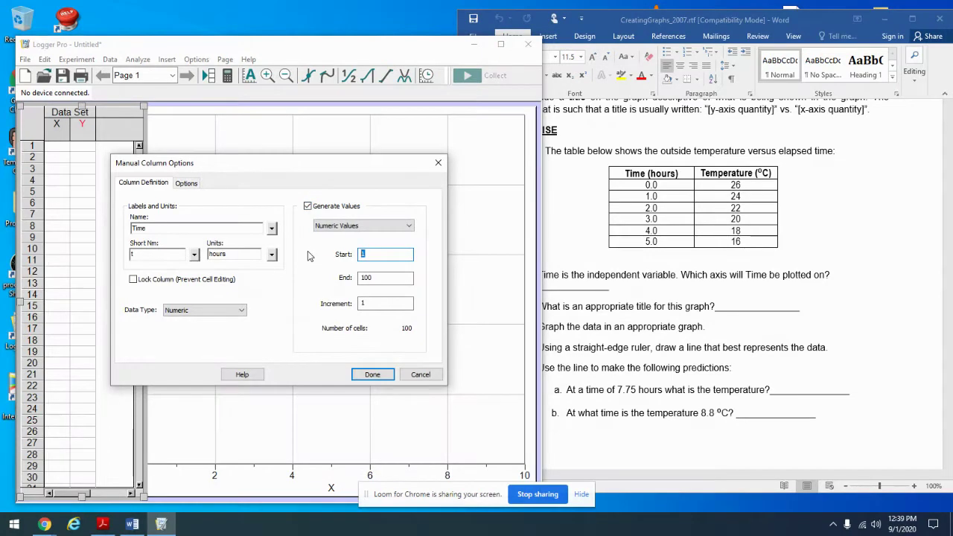
pyautogui.write('0')
pyautogui.doubleClick(376, 277)
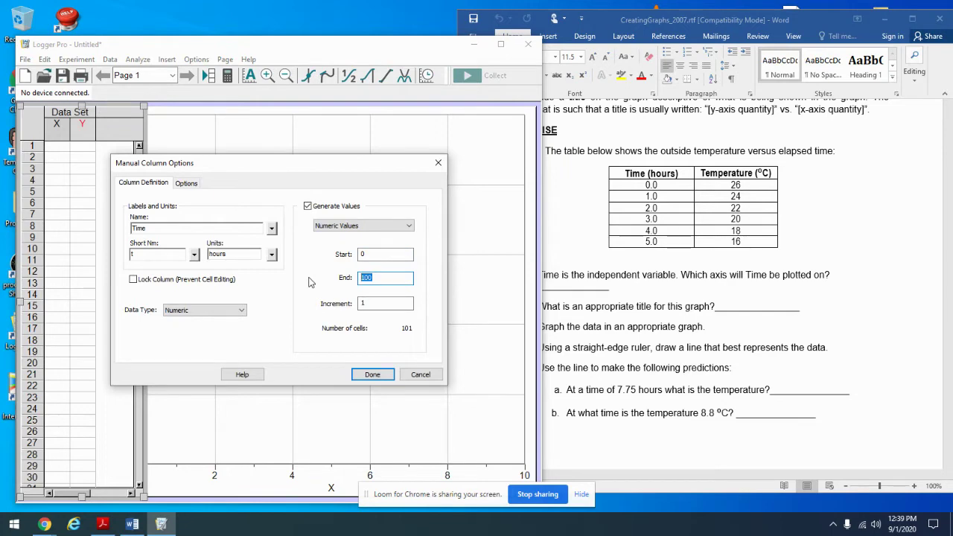
pyautogui.write('5')
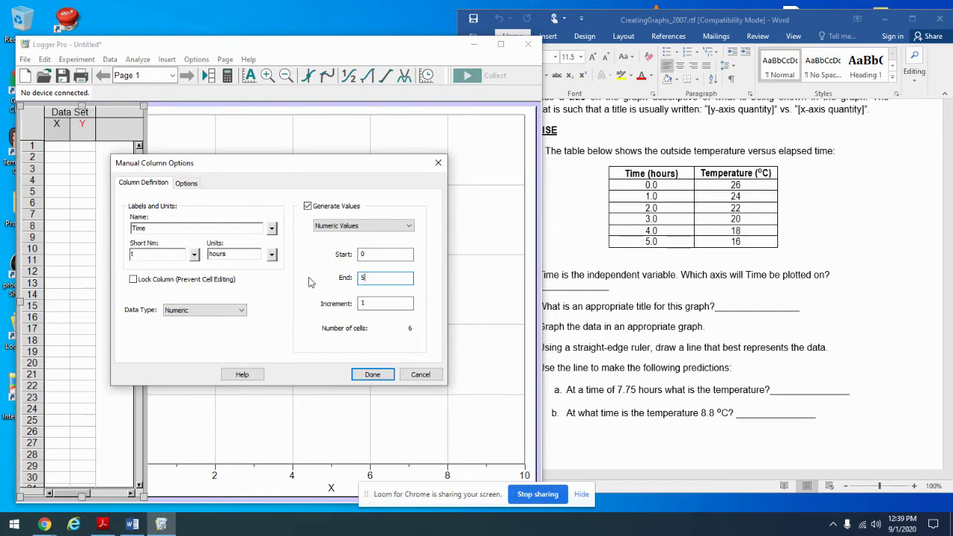
pyautogui.click(371, 375)
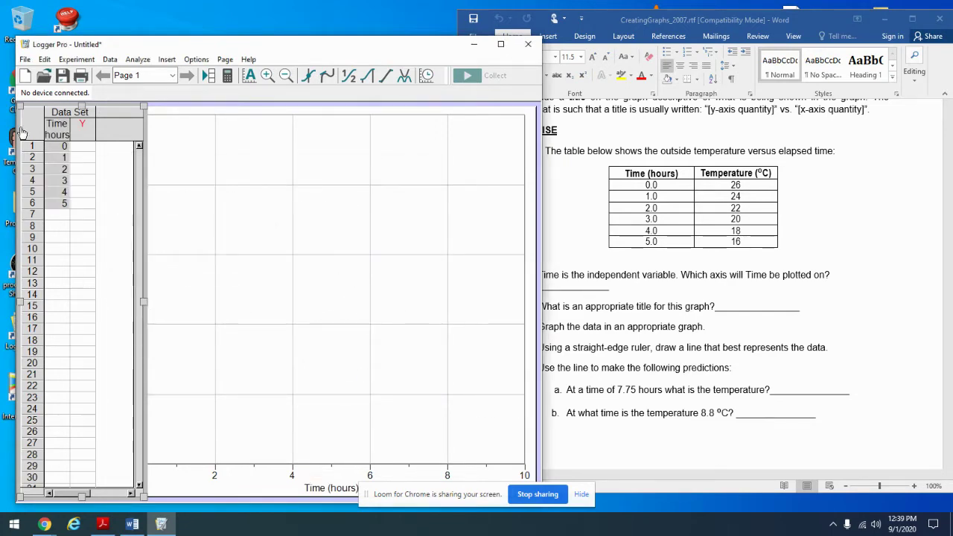
# - Name the Y column Temperature, with short name Temp and units of °C
pyautogui.doubleClick(81, 123)
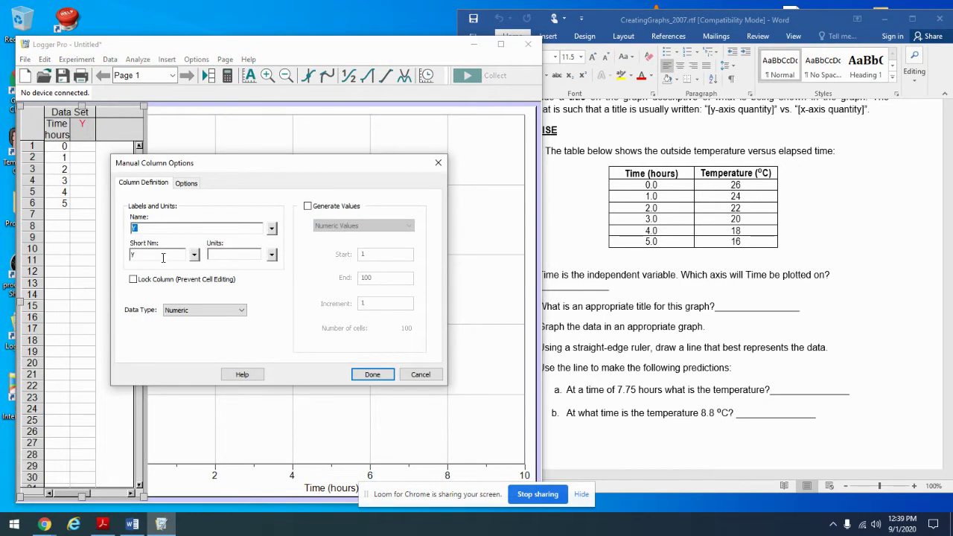
pyautogui.write('temperature')
pyautogui.press('Home')
pyautogui.hotkey('shift', 'Right')
pyautogui.write('TTemp')
pyautogui.click(271, 255)
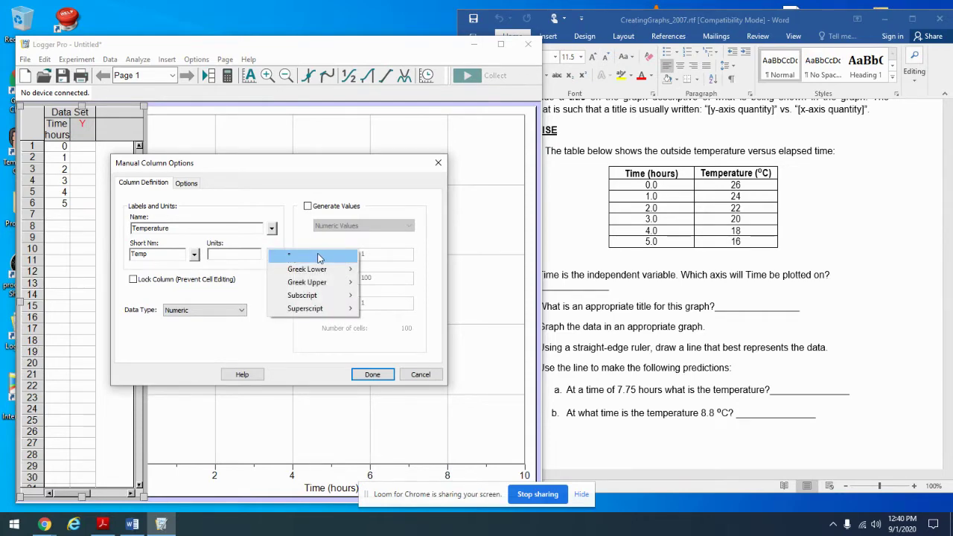
pyautogui.moveTo(326, 285)
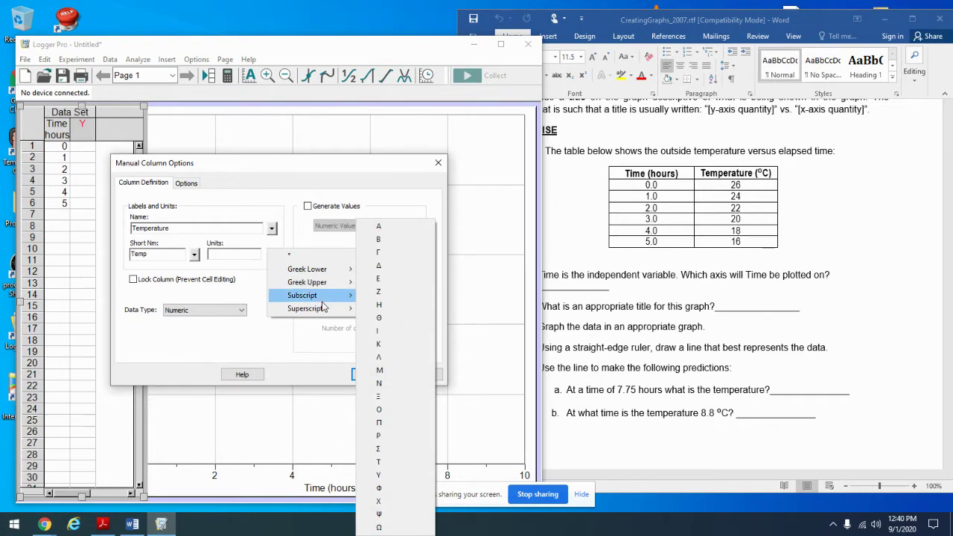
pyautogui.moveTo(324, 305)
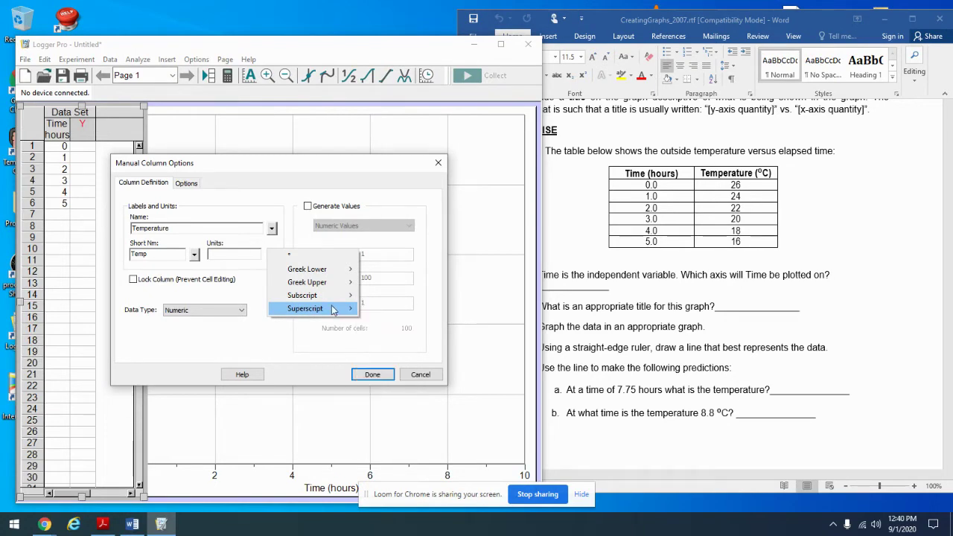
pyautogui.click(296, 257)
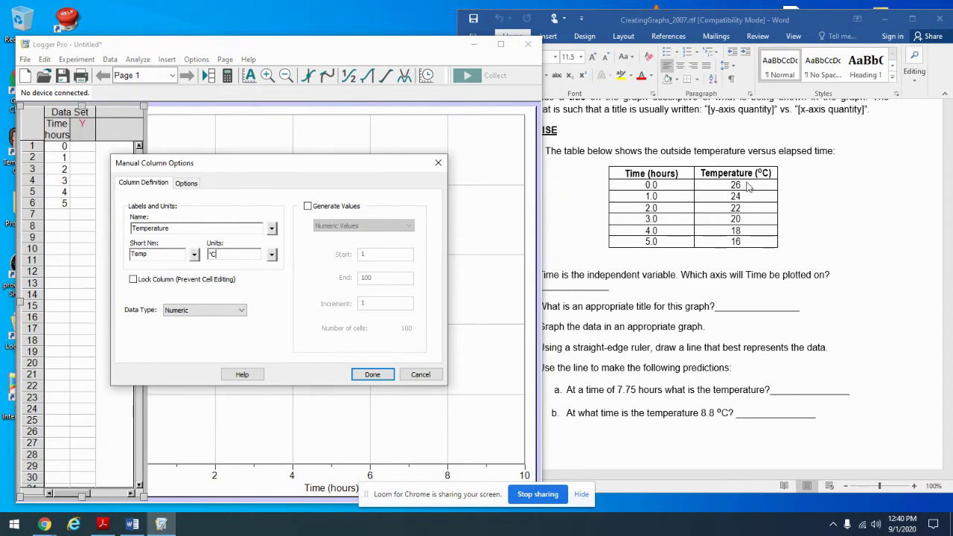
# - Generate numeric values for the Temperature column from 26 to 16 in increments of -2
pyautogui.click(308, 207)
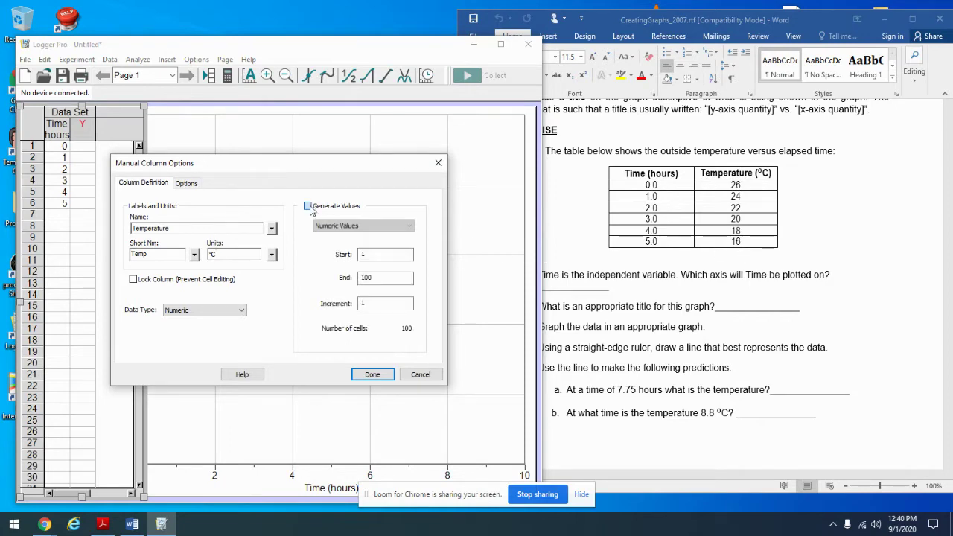
pyautogui.doubleClick(381, 253)
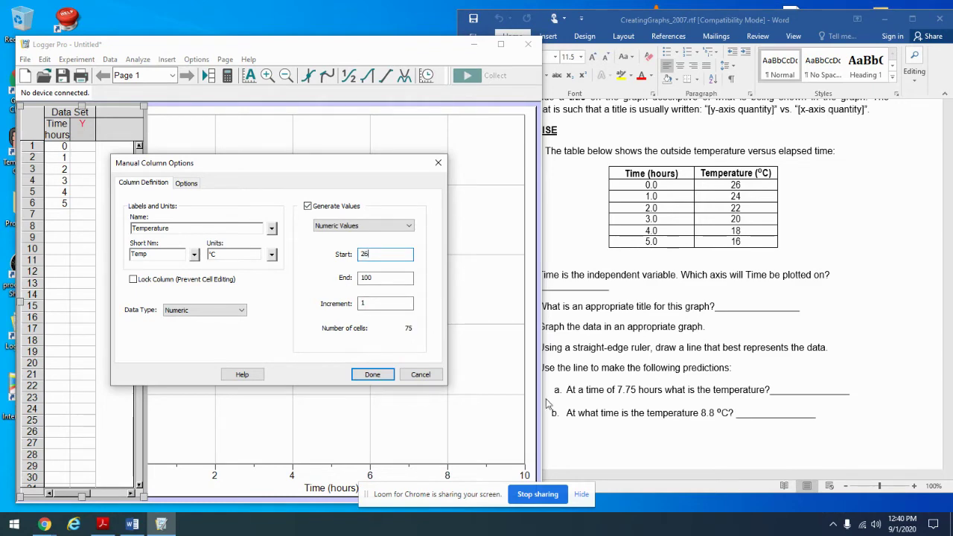
pyautogui.click(380, 277)
pyautogui.moveTo(380, 277); pyautogui.dragTo(337, 277)
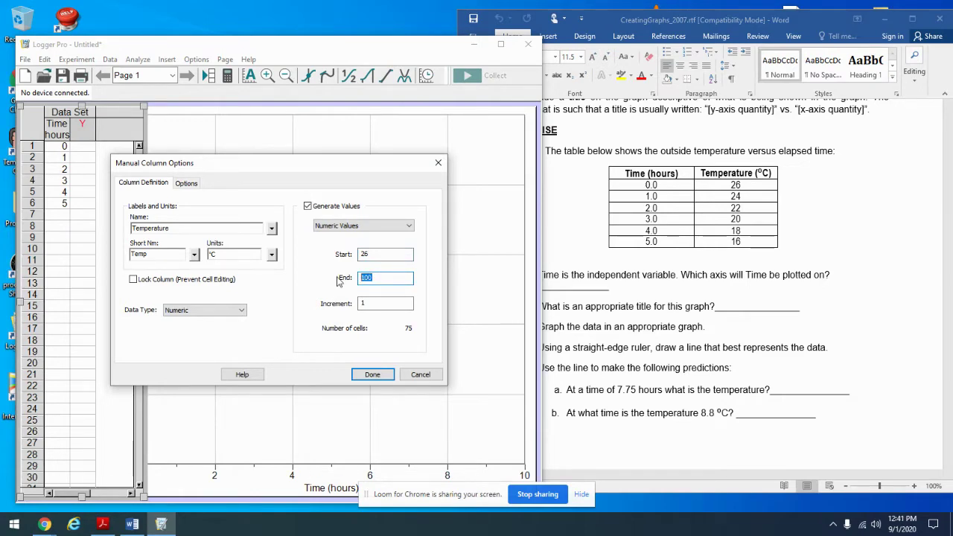
pyautogui.write('16')
pyautogui.moveTo(383, 303); pyautogui.dragTo(334, 302)
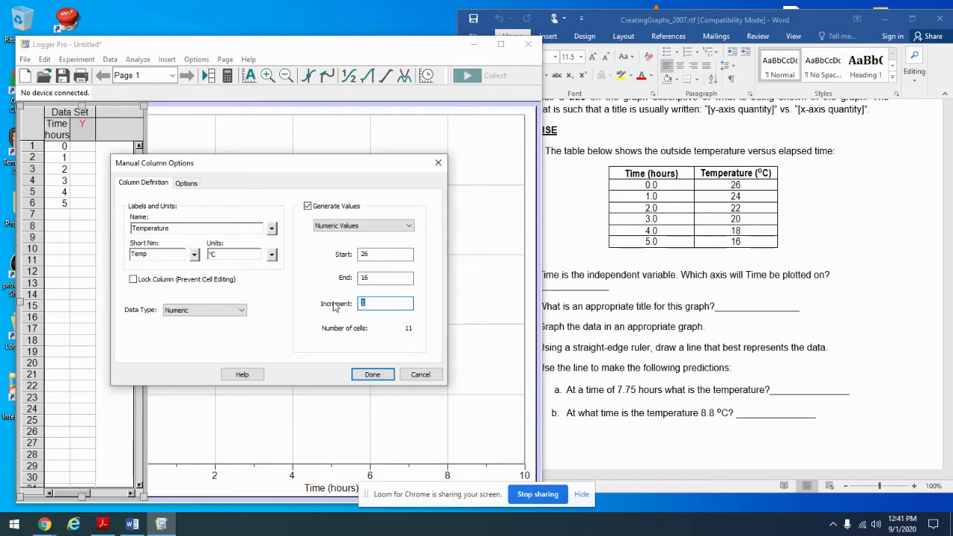
pyautogui.write('-2')
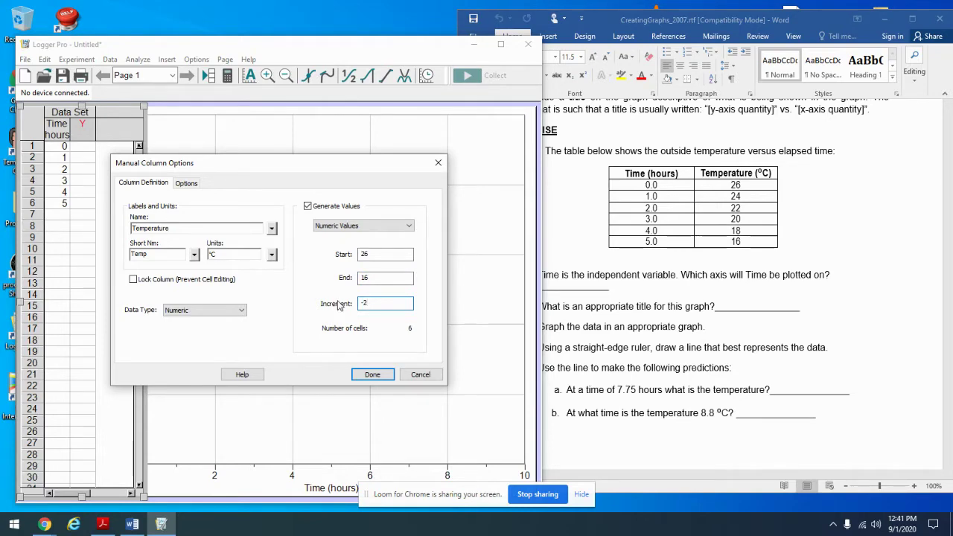
pyautogui.click(371, 374)
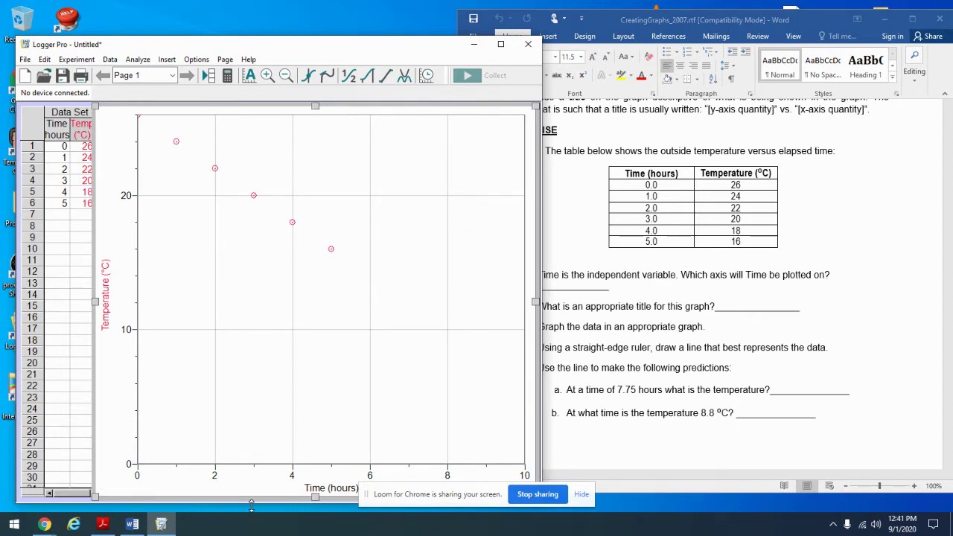
# - Make the Logger Pro window shorter and wider, and title the graph Temp vs. Time
pyautogui.moveTo(251, 504); pyautogui.dragTo(252, 471)
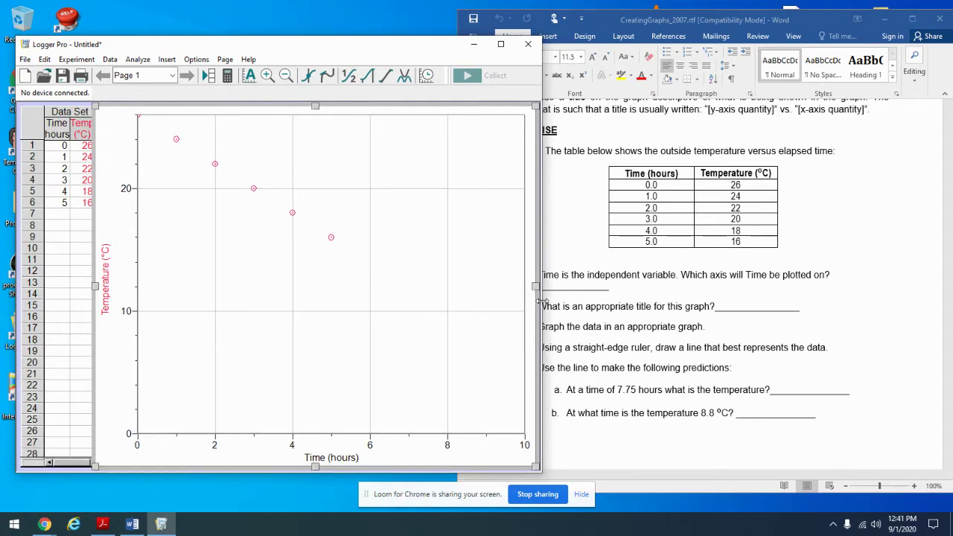
pyautogui.moveTo(545, 301); pyautogui.dragTo(684, 302)
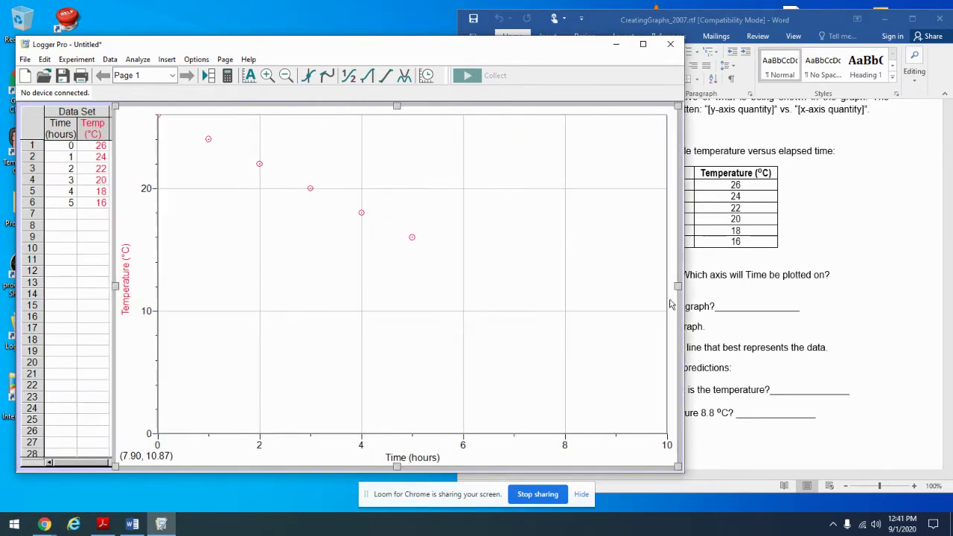
pyautogui.rightClick(392, 176)
pyautogui.click(408, 186)
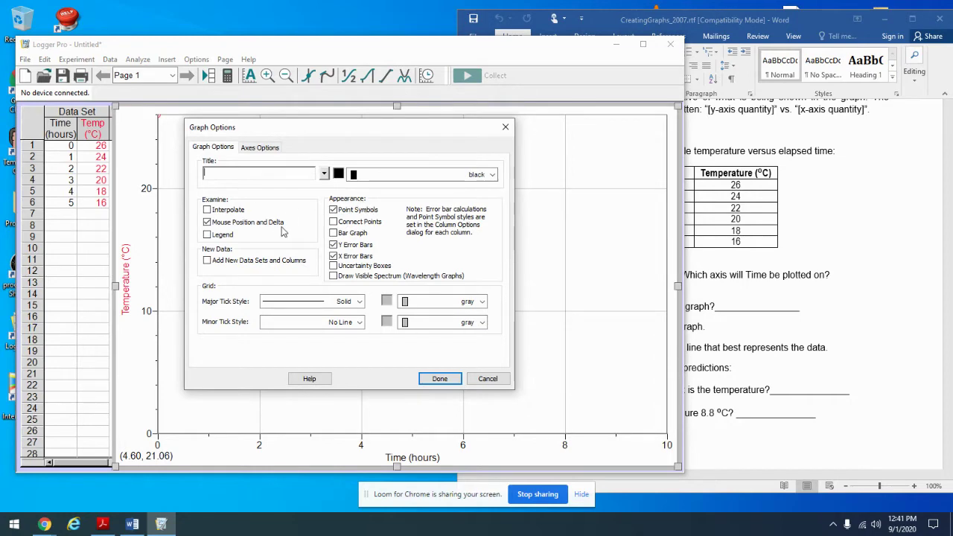
pyautogui.write('Temp vs. Time')
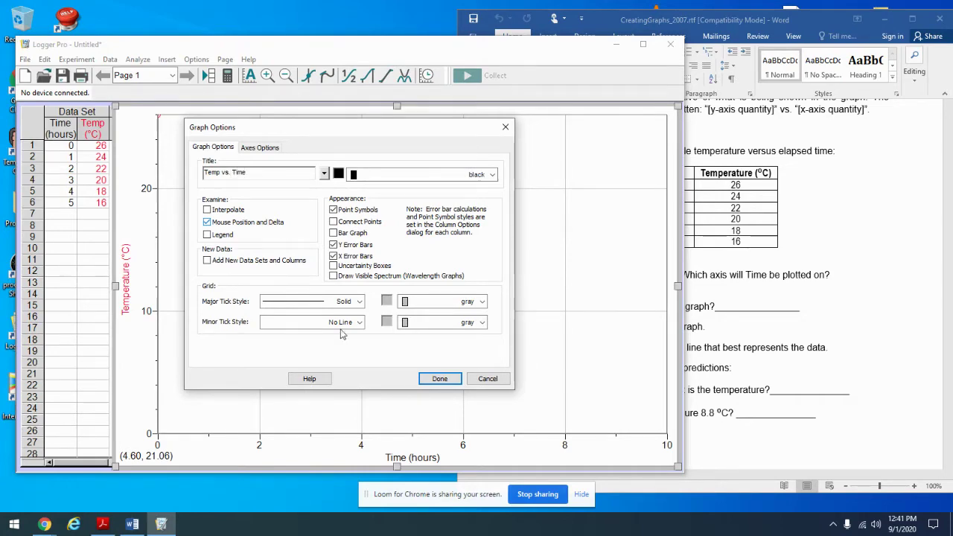
pyautogui.click(440, 379)
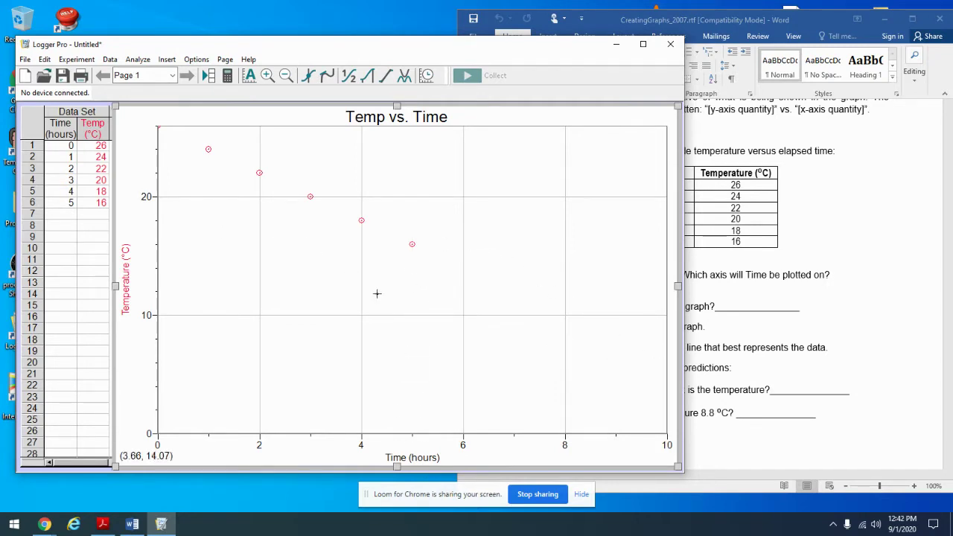
# - Autoscale the graph's axes to fit the plotted data range
pyautogui.rightClick(337, 314)
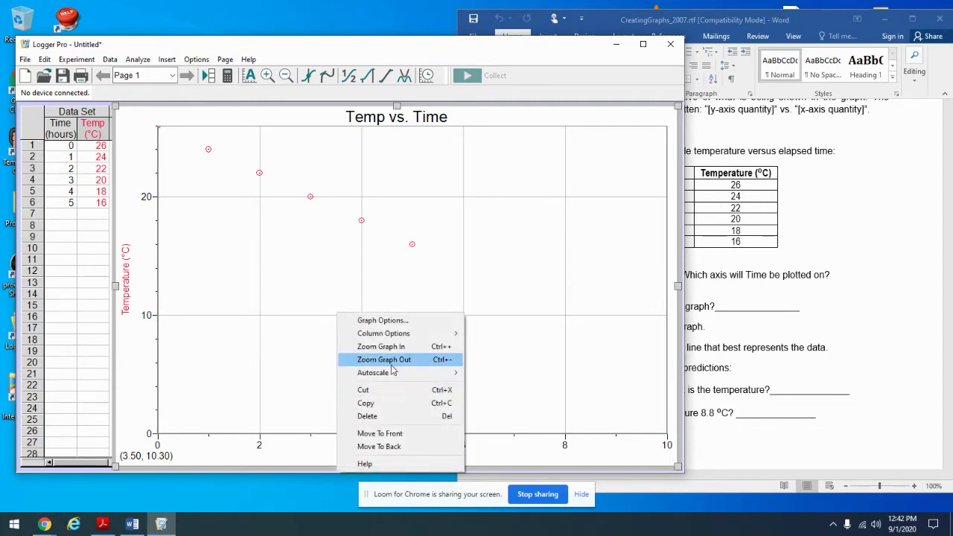
pyautogui.moveTo(400, 372)
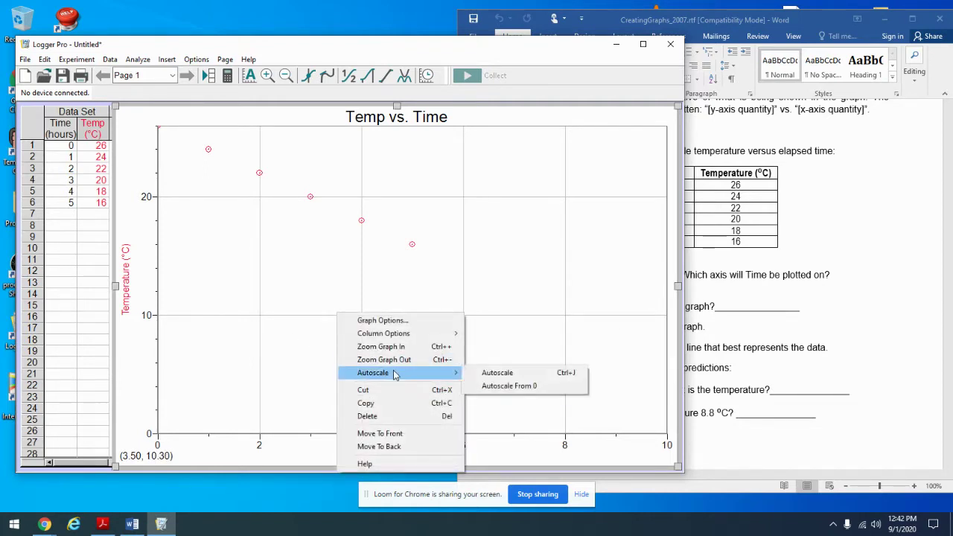
pyautogui.click(523, 378)
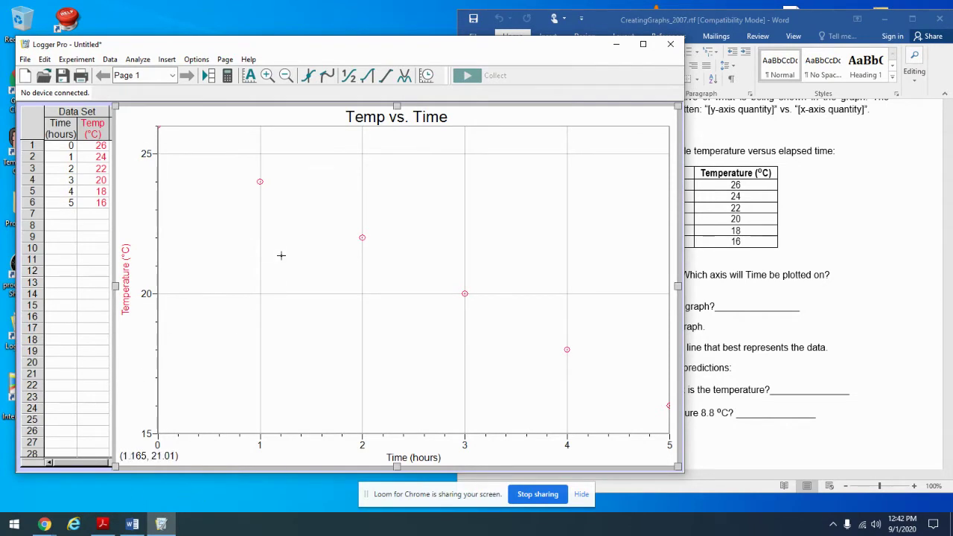
# - Rescale the graph's axes with Autoscale From 0
pyautogui.rightClick(315, 301)
pyautogui.moveTo(385, 365)
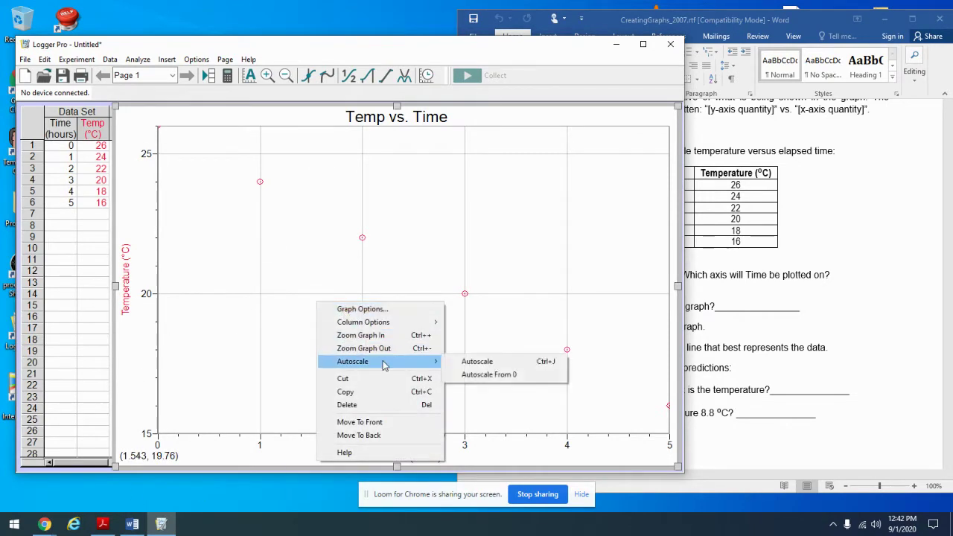
pyautogui.click(490, 375)
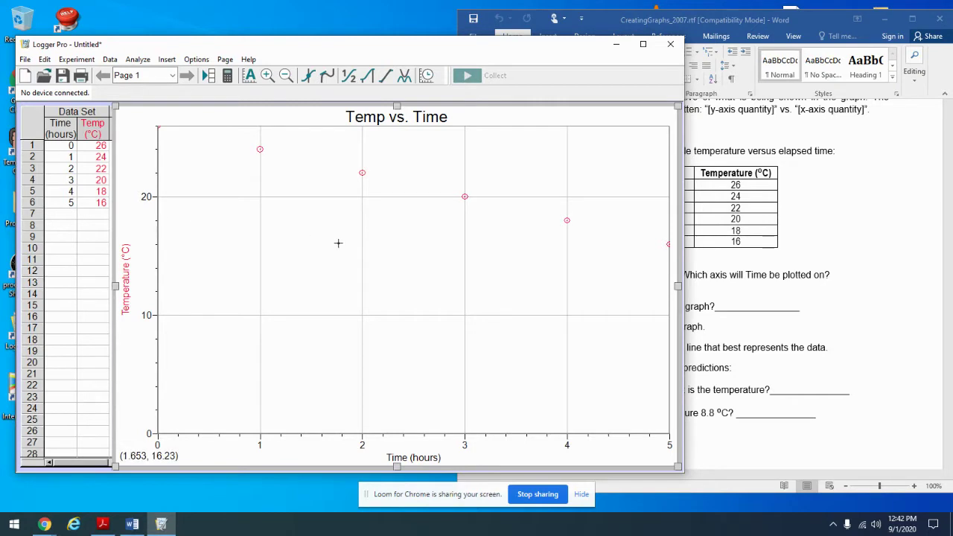
# - Switch to the Word document and answer exercise question (a) about the axis for Time with Horizontal
pyautogui.click(773, 278)
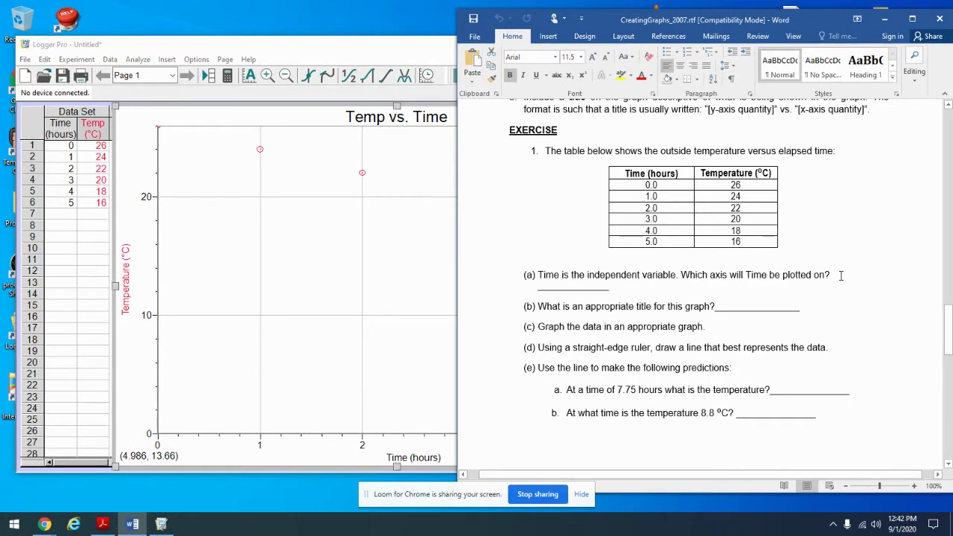
pyautogui.click(564, 285)
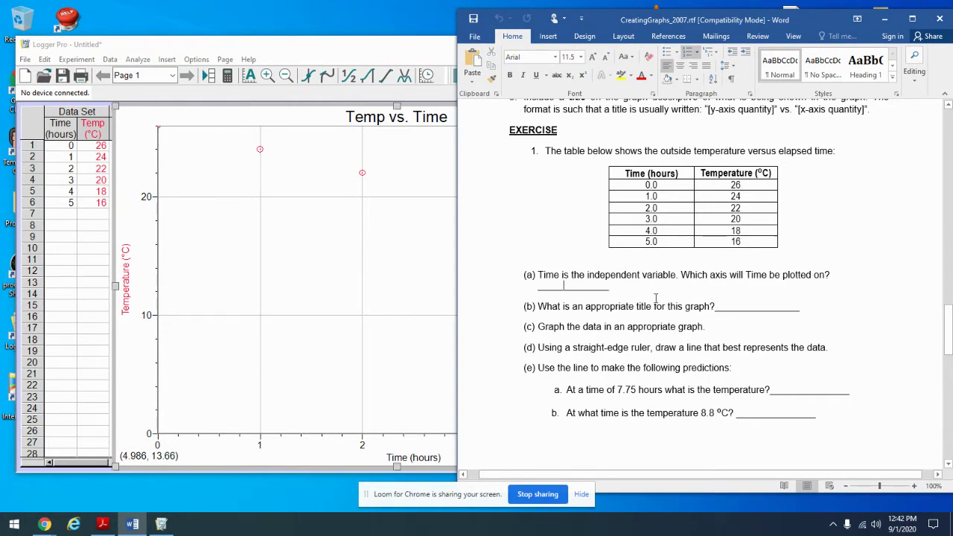
pyautogui.write('Hor')
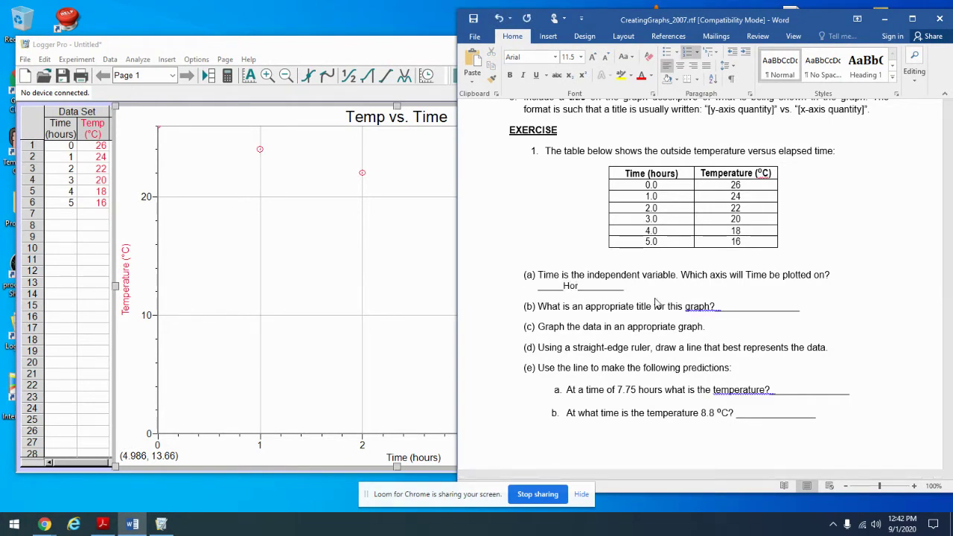
pyautogui.write('i')
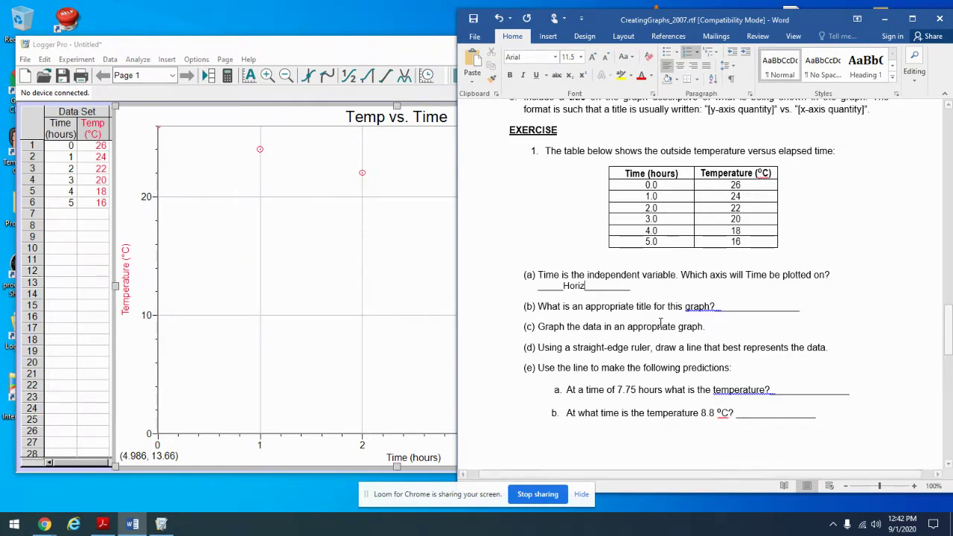
pyautogui.write('zontal')
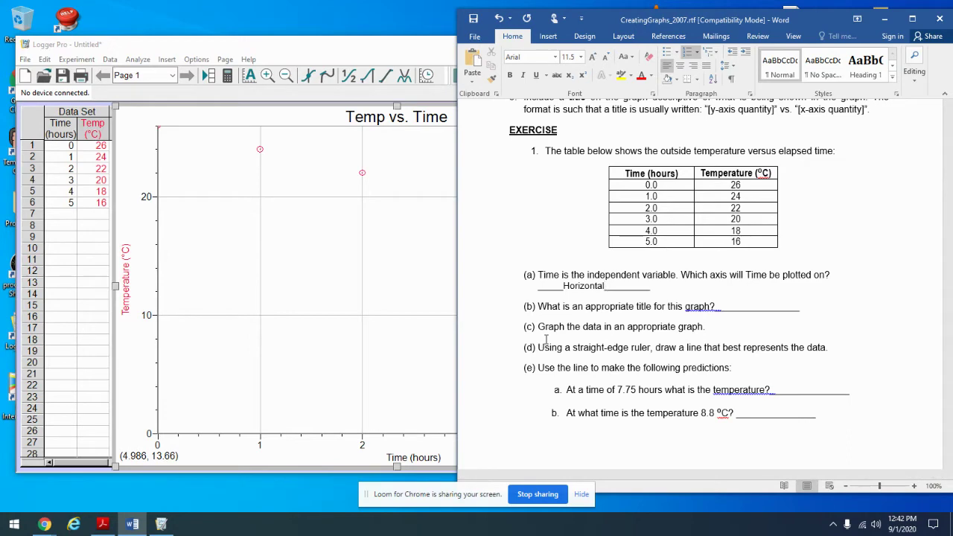
# - Enter Temp vs Time as the graph title answer to question (b), and return to Logger Pro
pyautogui.click(743, 306)
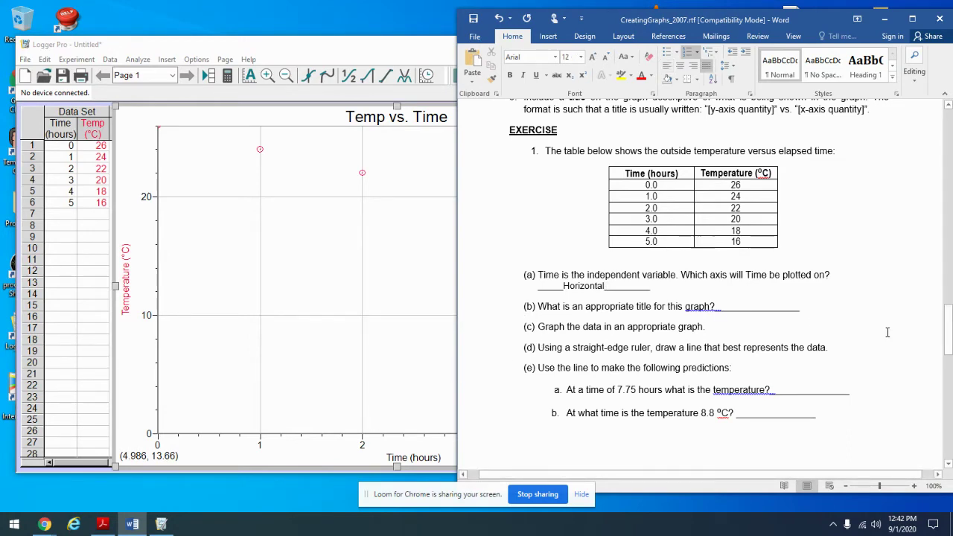
pyautogui.write('Temp ')
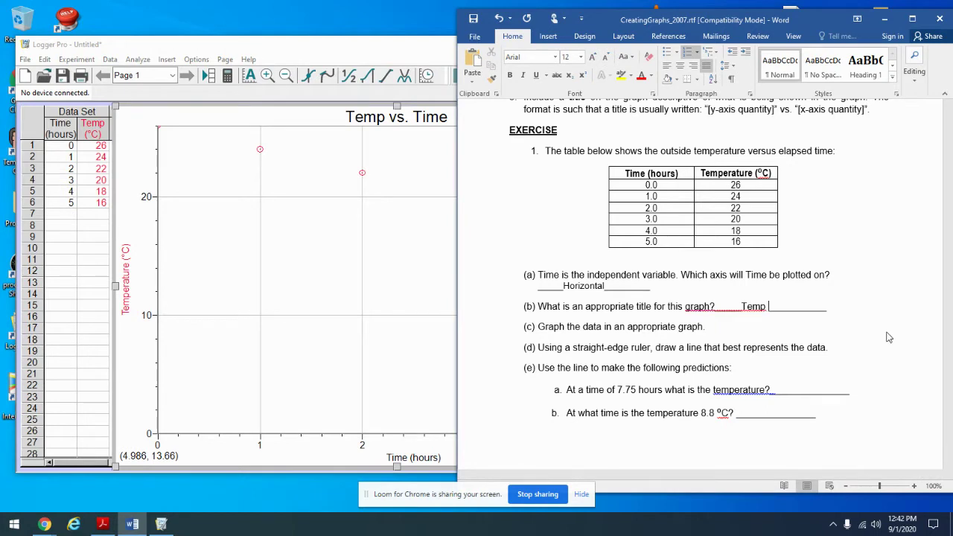
pyautogui.write('vs Time')
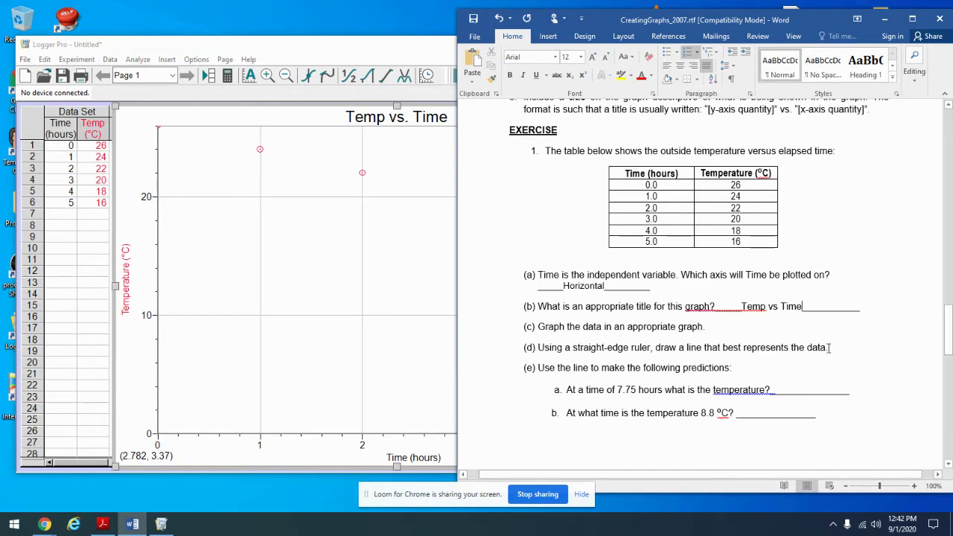
pyautogui.click(309, 336)
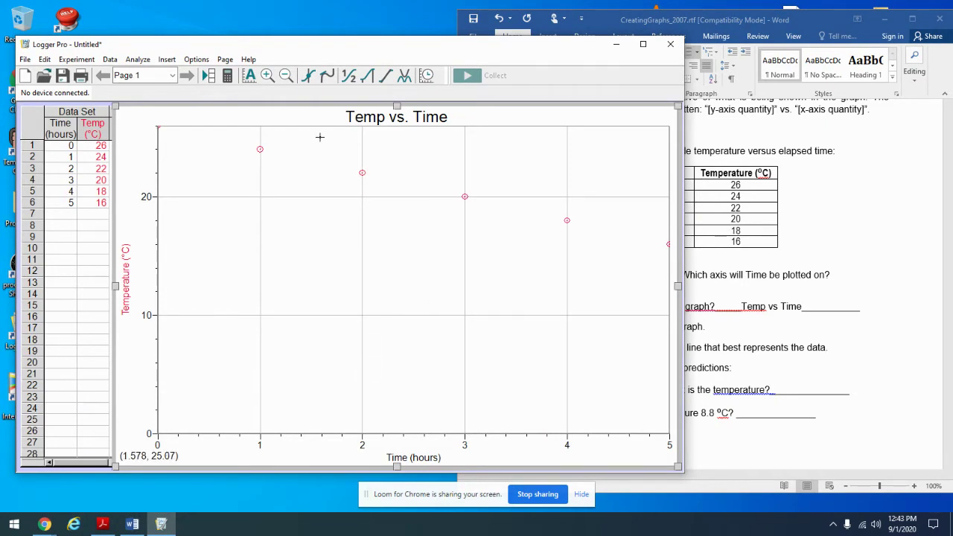
# - Add a linear fit to the Temp vs. Time data and move its results box below the fitted line
pyautogui.click(387, 77)
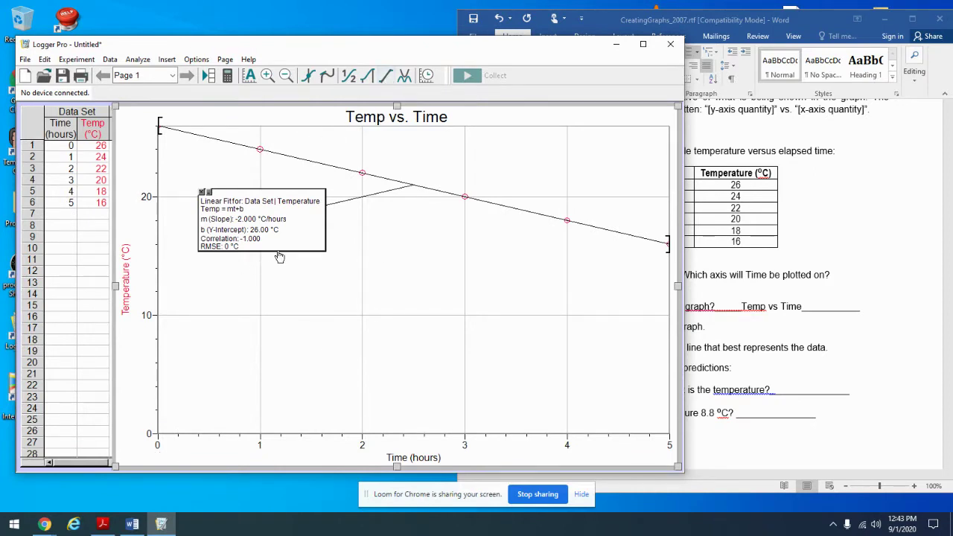
pyautogui.moveTo(277, 254); pyautogui.dragTo(271, 303)
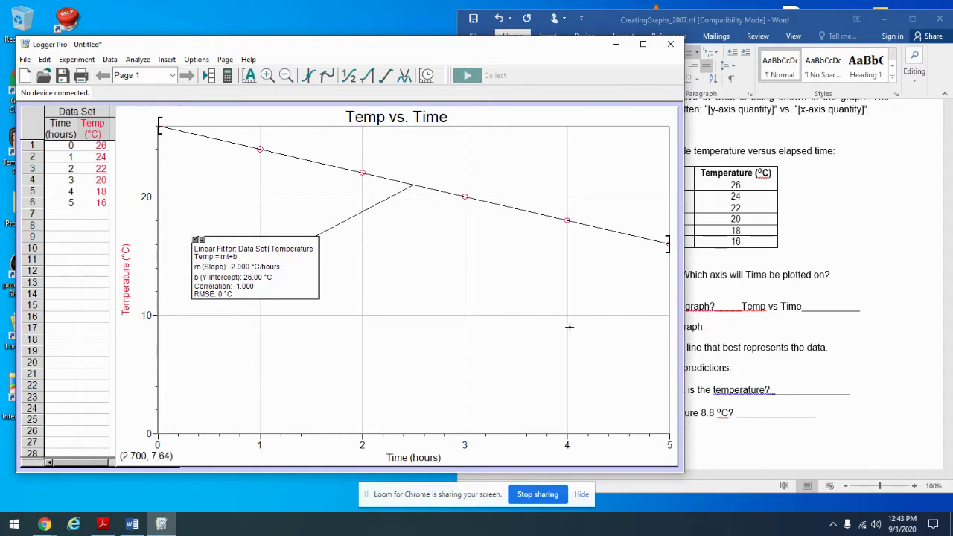
# - Check the prediction questions in the Word document, then set the Logger Pro graph's time axis maximum to 10 hours
pyautogui.click(857, 231)
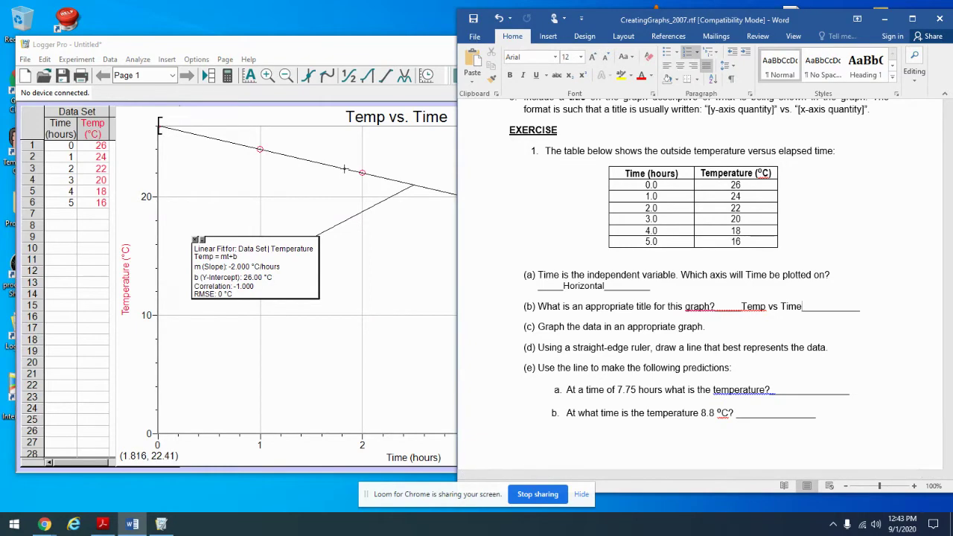
pyautogui.click(367, 346)
pyautogui.click(367, 346)
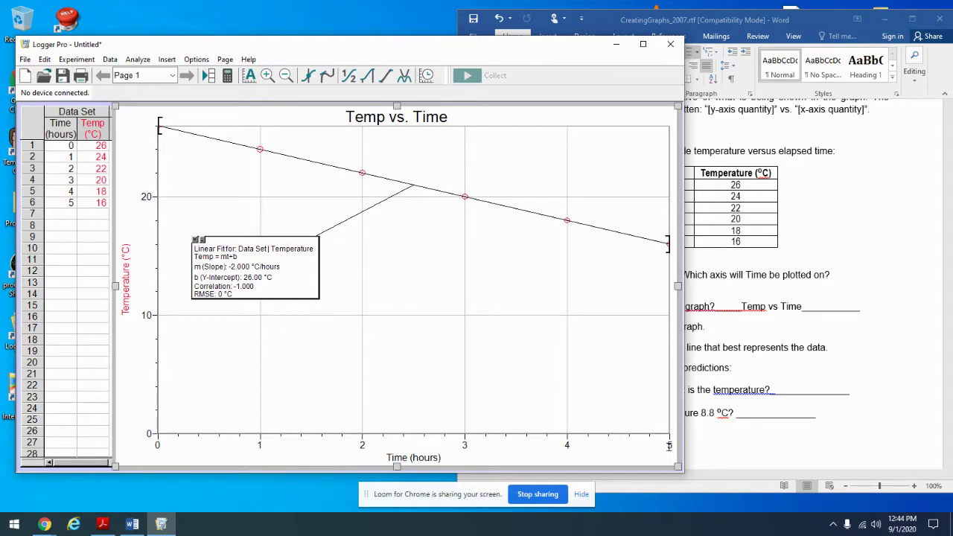
pyautogui.click(668, 446)
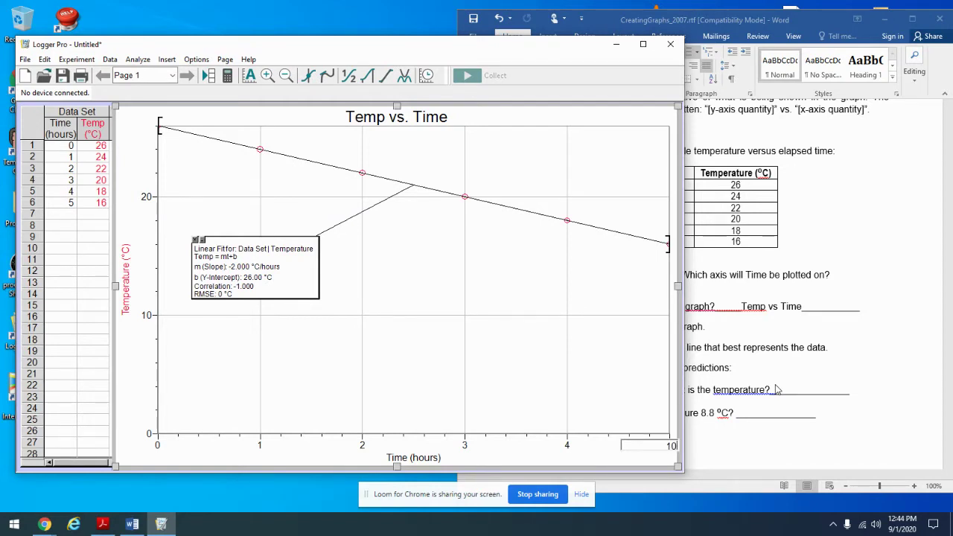
pyautogui.press('Return')
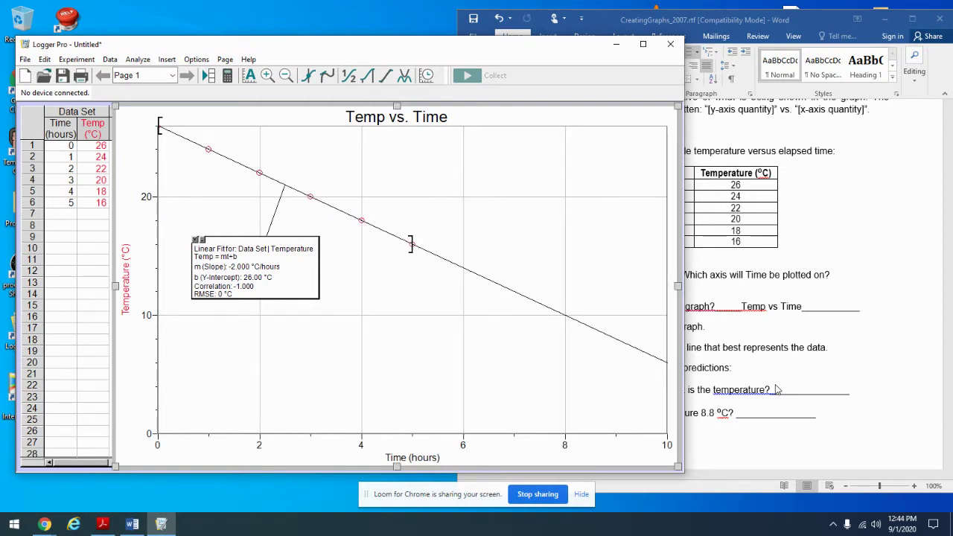
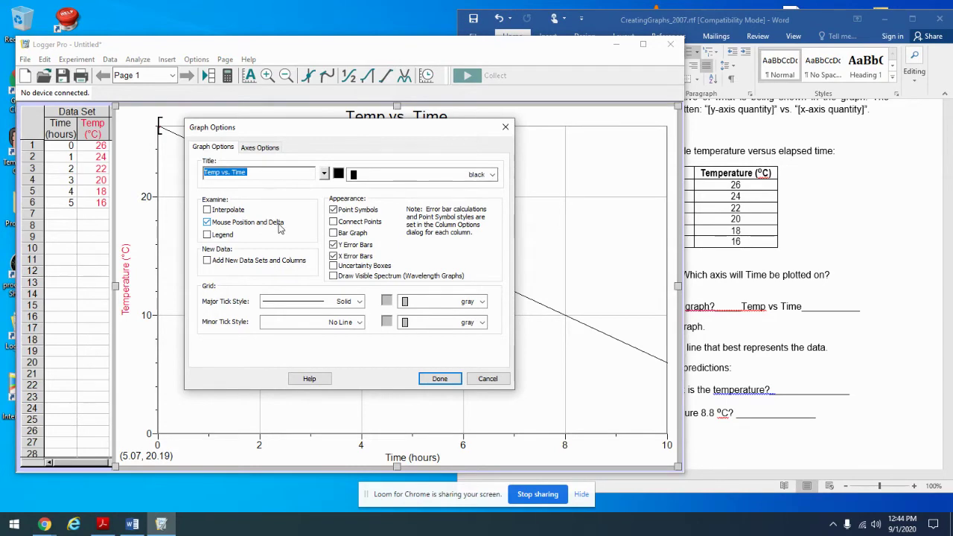
# - Turn off Mouse Position and Delta in the graph options
pyautogui.click(207, 223)
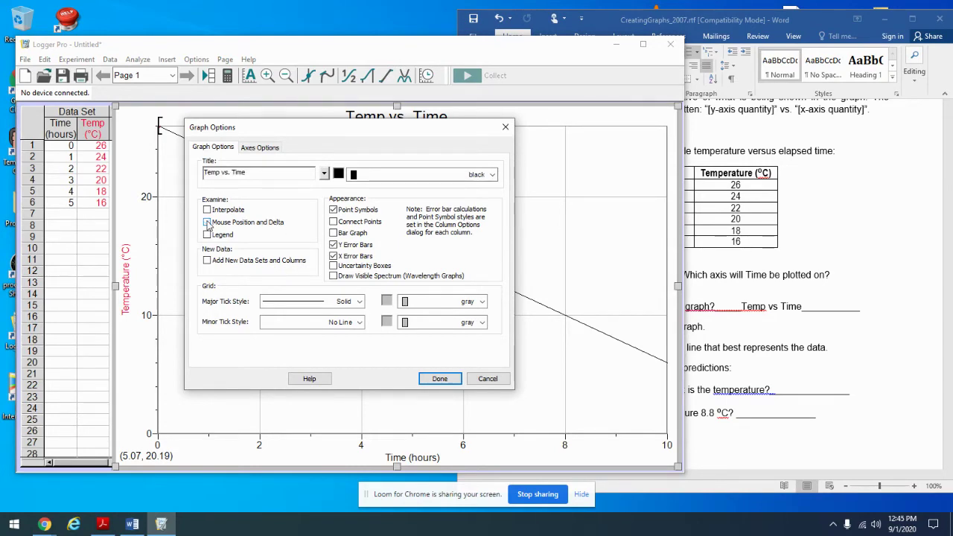
pyautogui.click(440, 378)
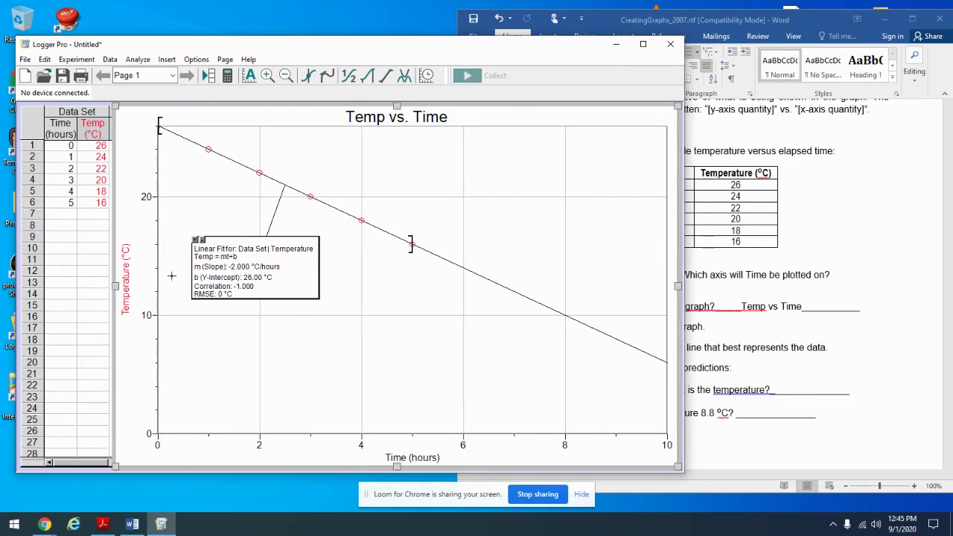
# - Reopen the graph options, turn Mouse Position and Delta back on, and apply the settings
pyautogui.rightClick(418, 204)
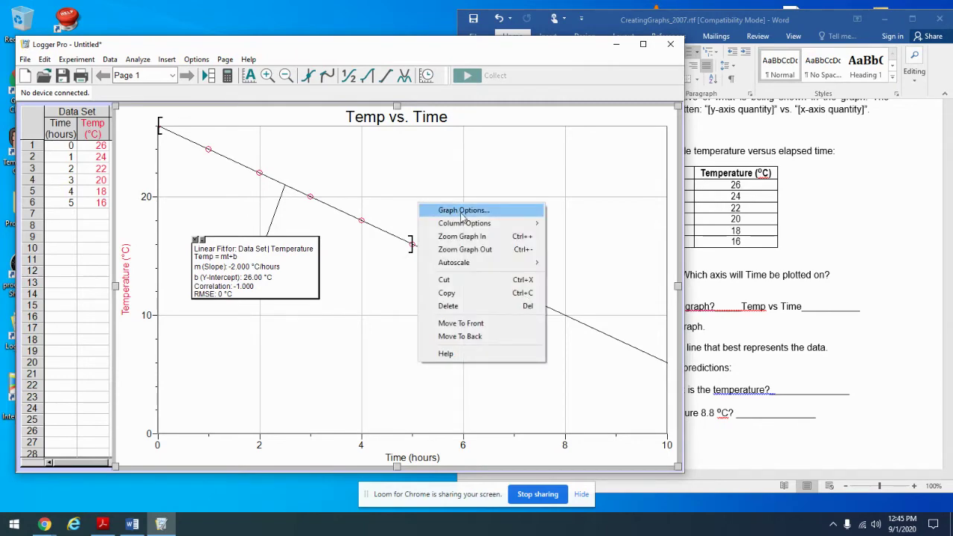
pyautogui.click(463, 210)
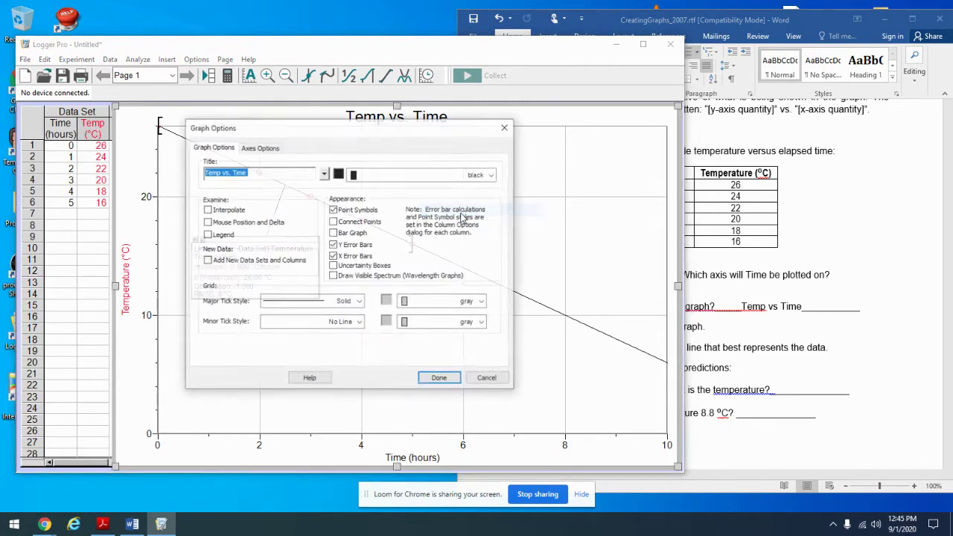
pyautogui.click(207, 223)
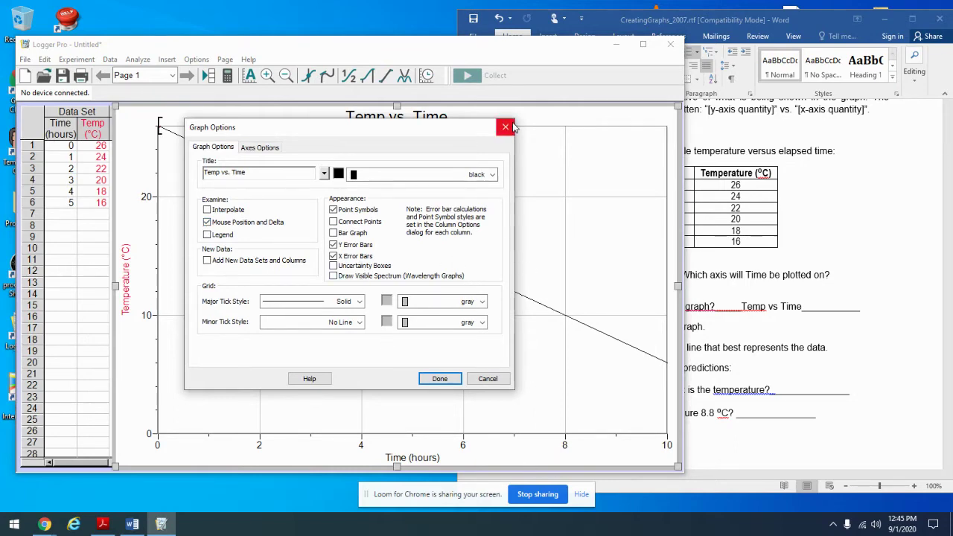
pyautogui.click(333, 210)
pyautogui.click(333, 210)
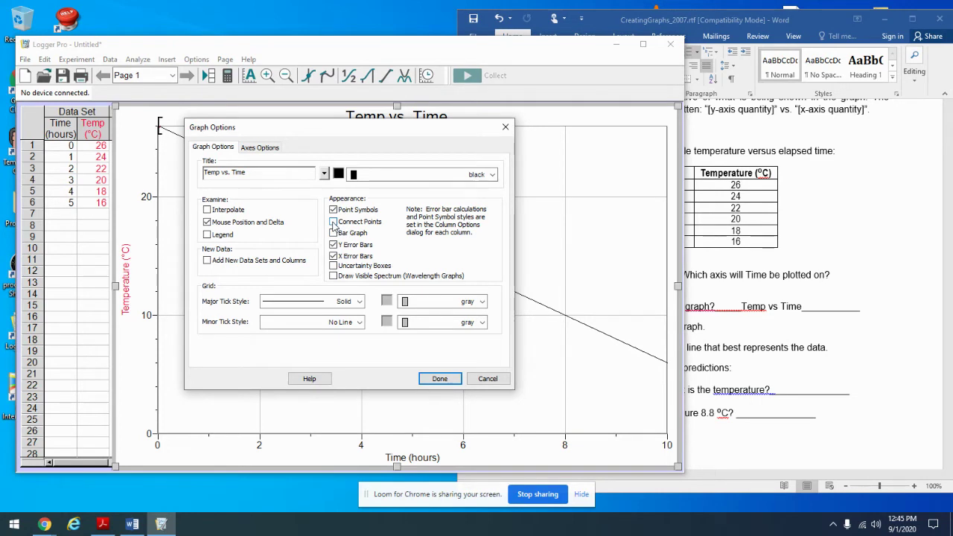
pyautogui.click(333, 222)
pyautogui.click(440, 379)
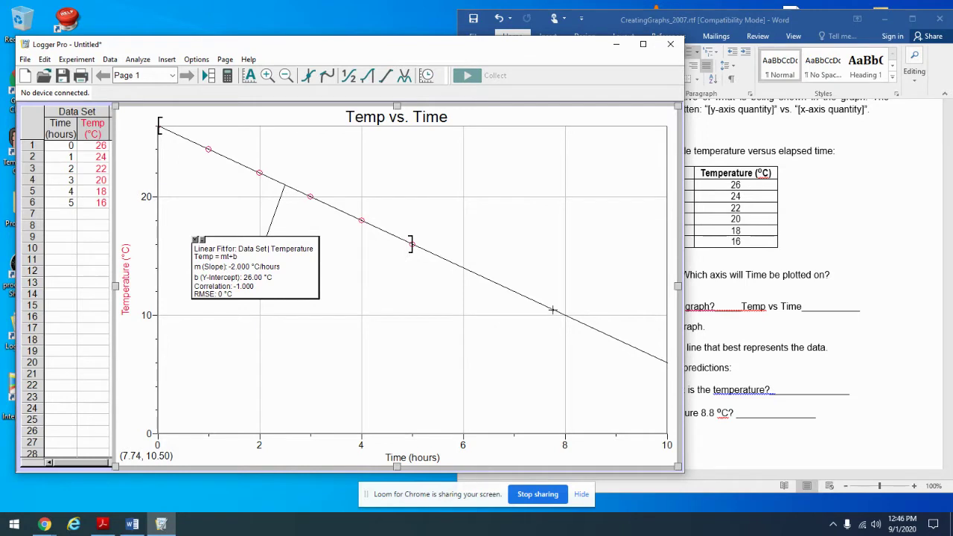
# - Switch to the Word document and answer prediction (e) a, the temperature at 7.75 hours, with 10.5 deg C
pyautogui.click(840, 369)
pyautogui.click(798, 393)
pyautogui.write('1')
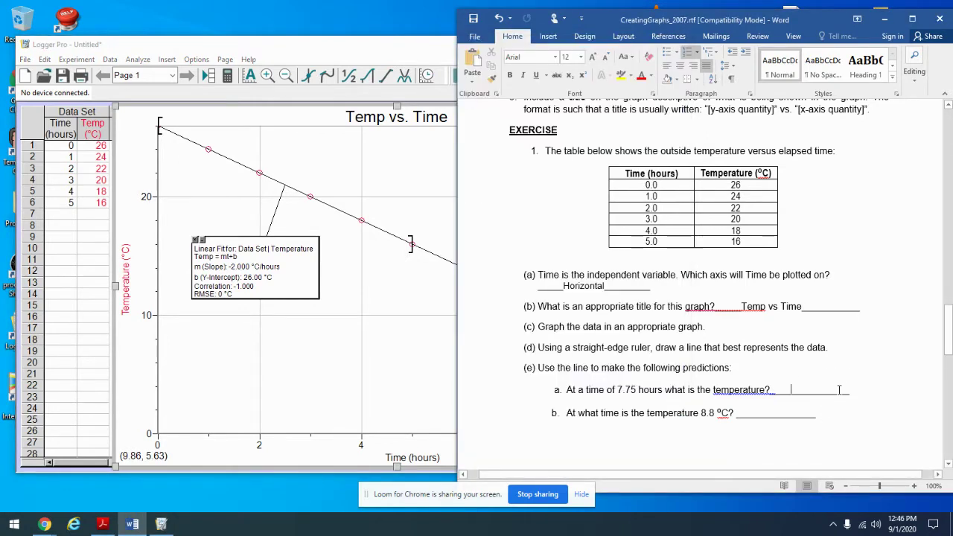
pyautogui.write('0.')
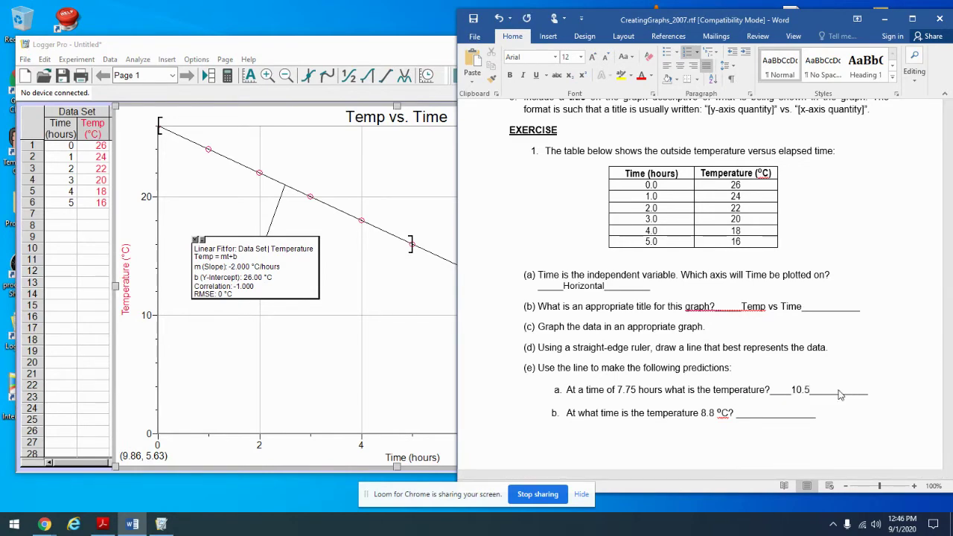
pyautogui.write('5 deg C')
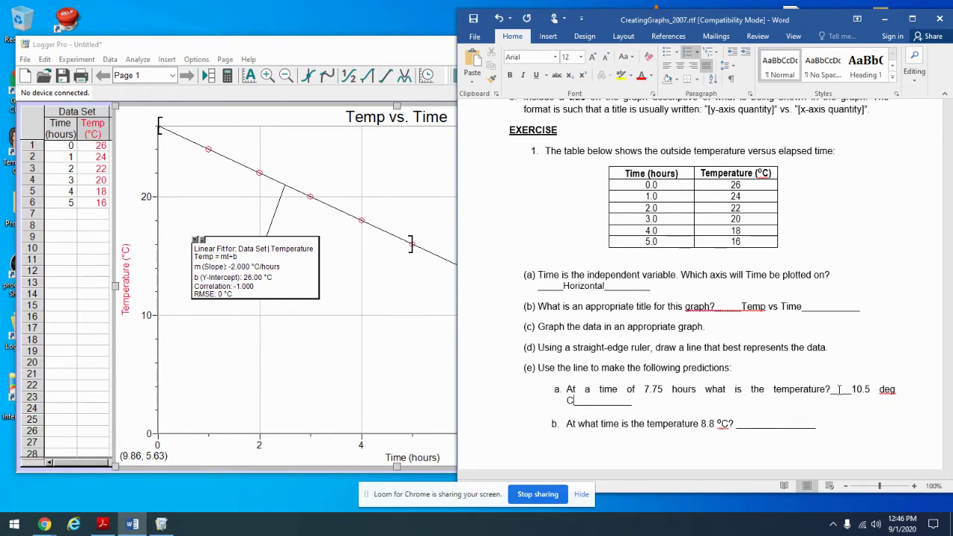
pyautogui.press('Delete')
pyautogui.press('Delete')
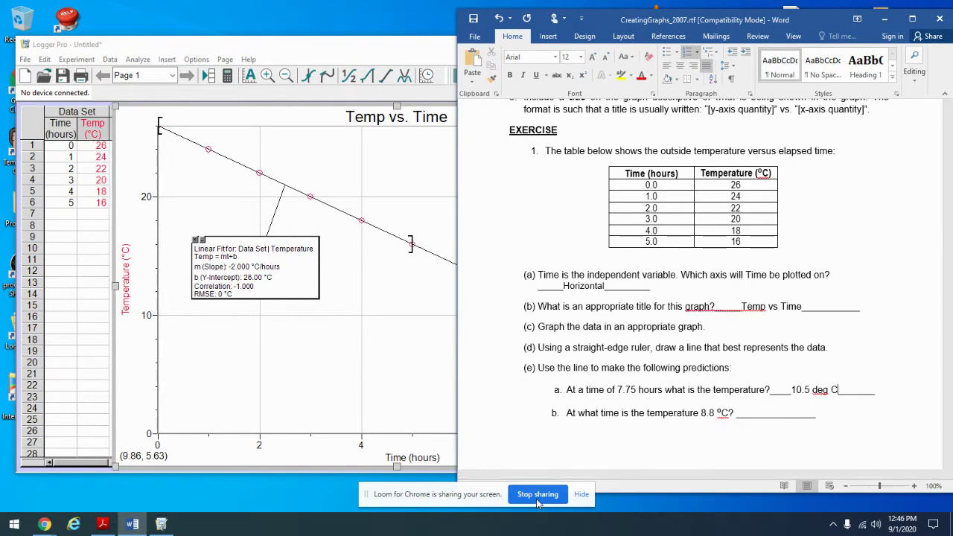
# - Replace deg C in the answer to prediction (e) a with the ºC symbol copied from question b
pyautogui.moveTo(717, 414); pyautogui.dragTo(729, 418)
pyautogui.hotkey('ctrl', 'c')
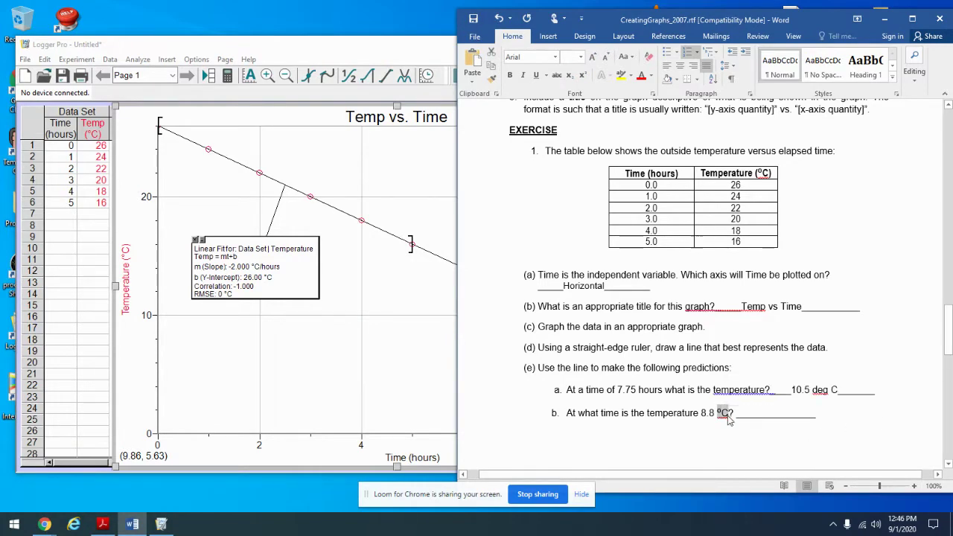
pyautogui.click(847, 389)
pyautogui.moveTo(812, 390); pyautogui.dragTo(837, 392)
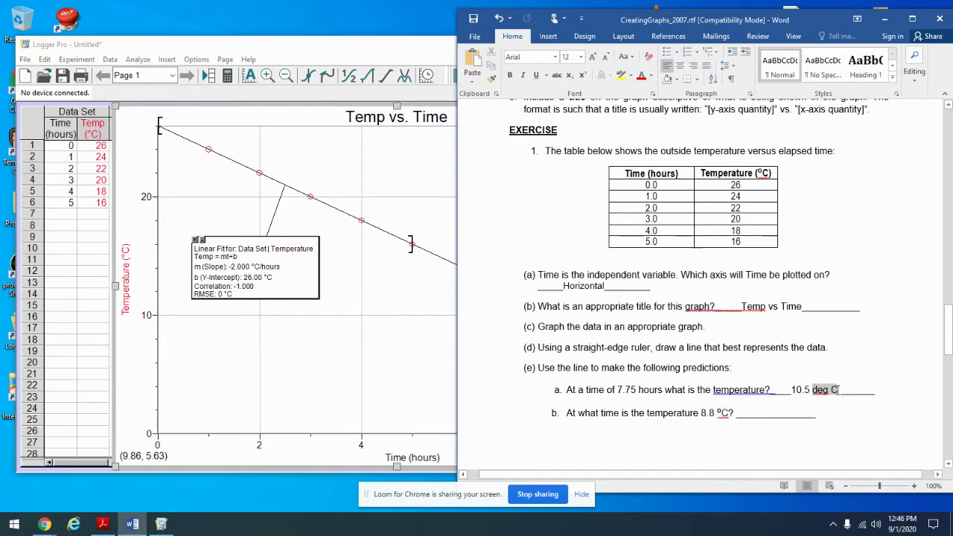
pyautogui.hotkey('ctrl', 'v')
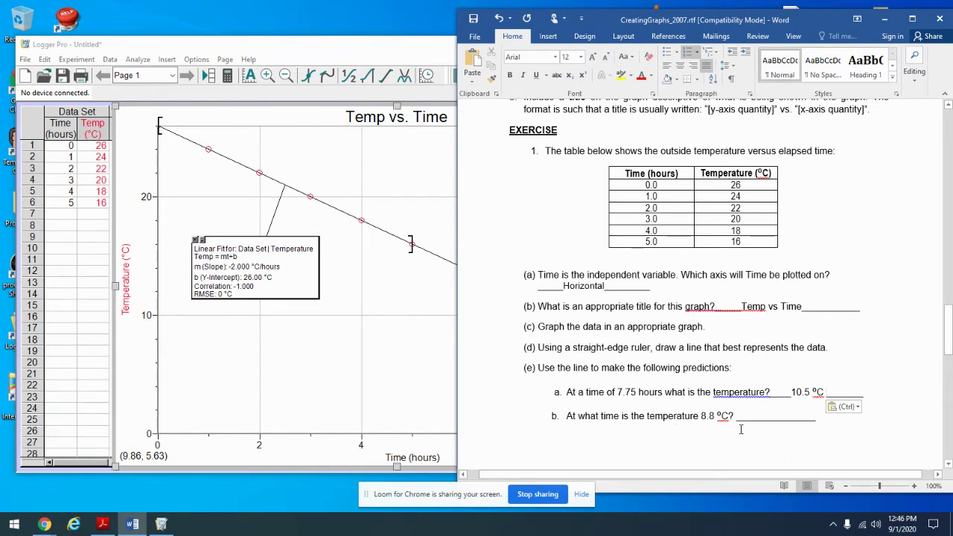
# - Read the time at 8.8 ºC from the fitted line in Logger Pro and enter 8.6 for prediction (e) b in Word
pyautogui.click(337, 370)
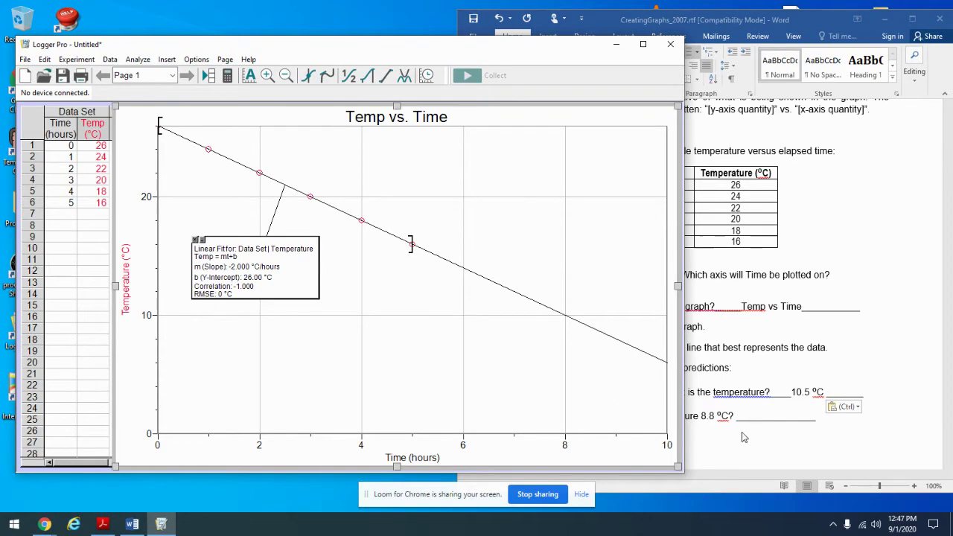
pyautogui.click(765, 422)
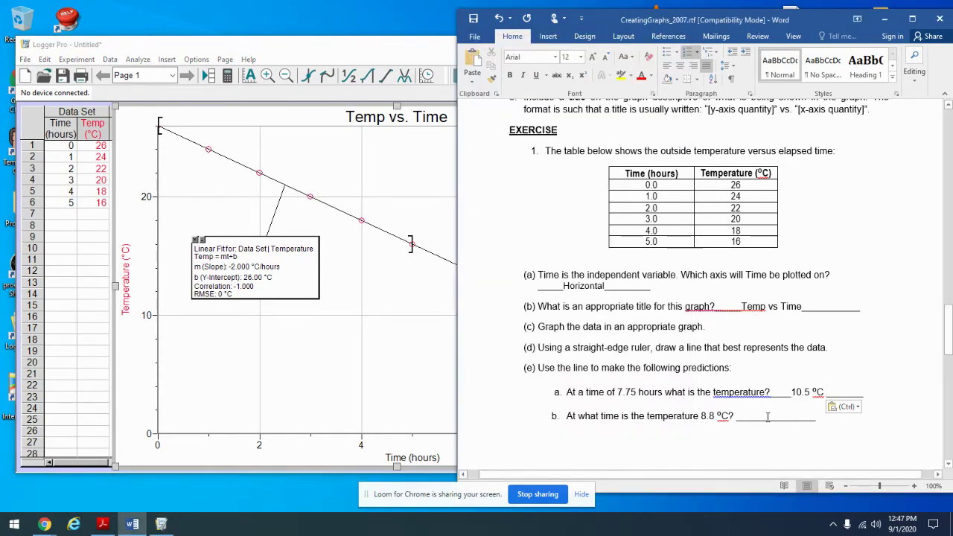
pyautogui.click(767, 416)
pyautogui.write('8.6 _________')
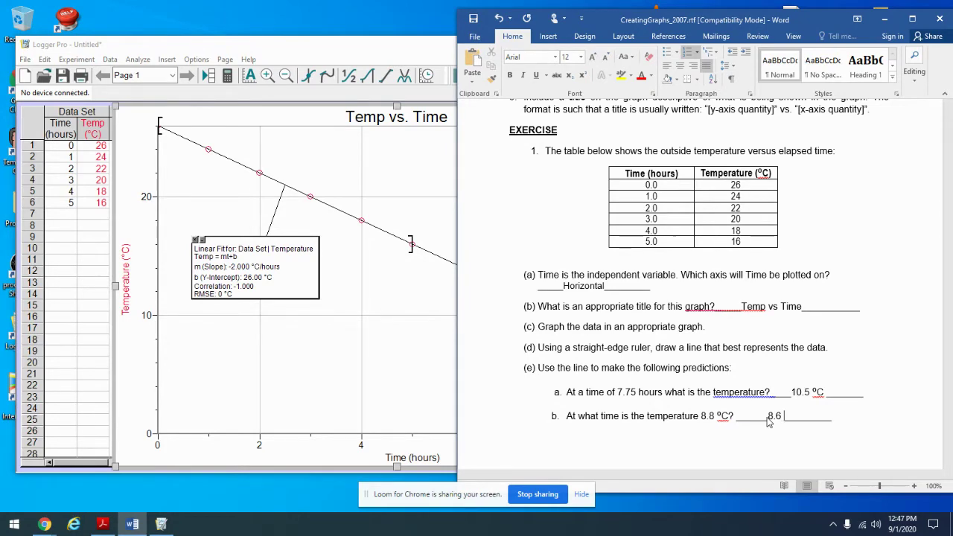
pyautogui.hotkey('ctrl', 'v')
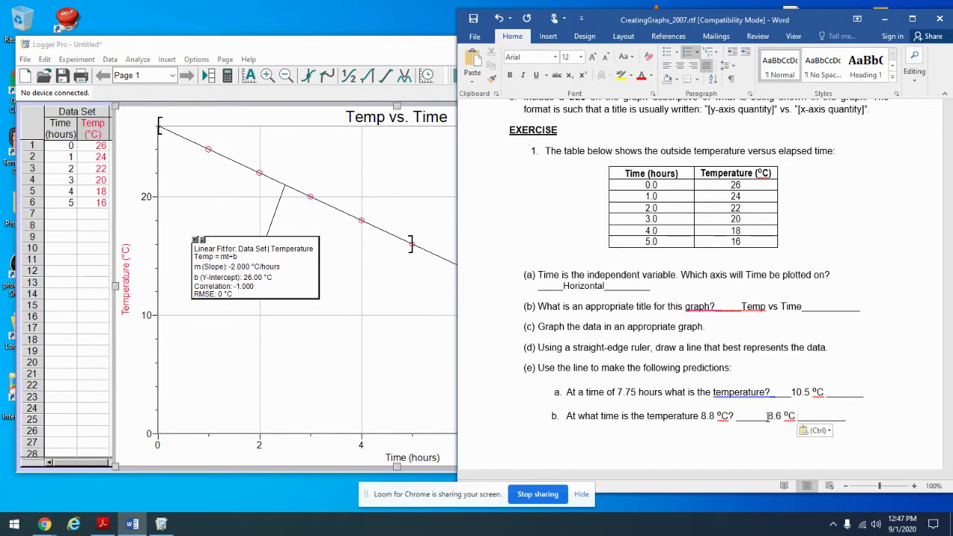
pyautogui.press('BackSpace')
pyautogui.press('BackSpace')
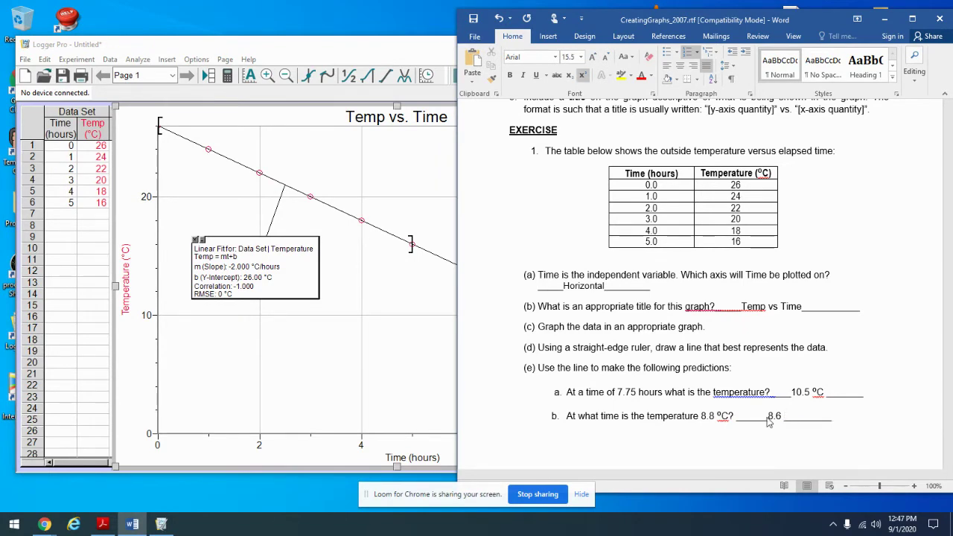
# - Add the unit hrs after 8.6 in the answer to prediction (e) b, as normal text rather than superscript
pyautogui.write('hrs')
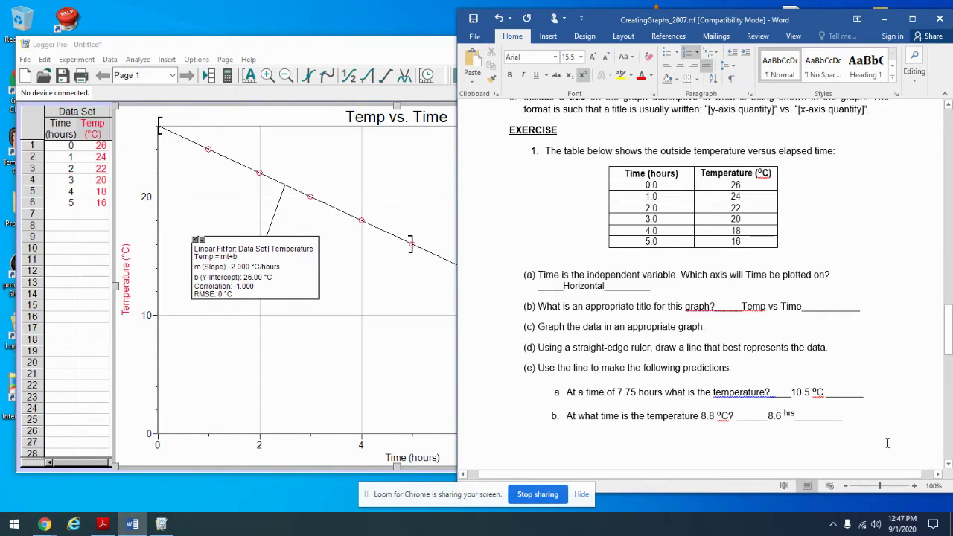
pyautogui.press('BackSpace')
pyautogui.press('BackSpace')
pyautogui.press('BackSpace')
pyautogui.press('BackSpace')
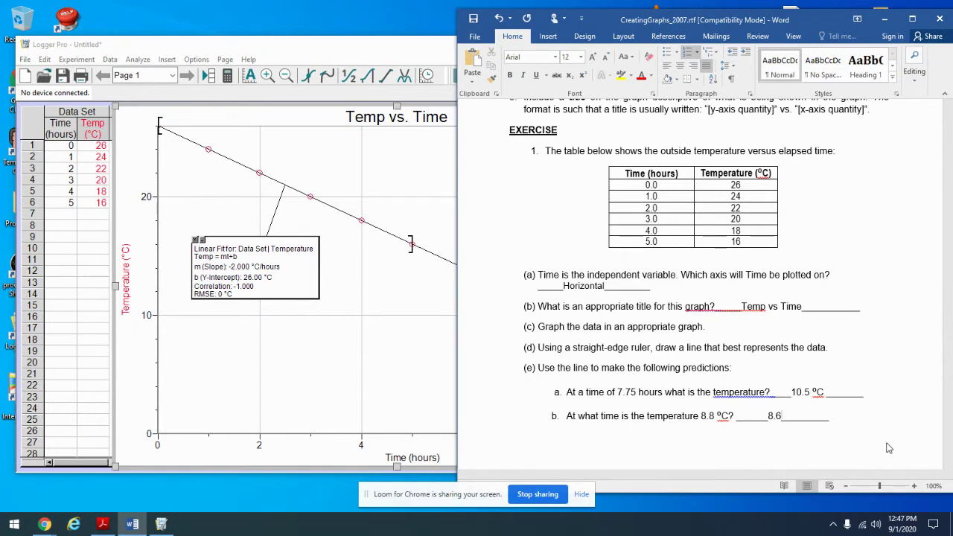
pyautogui.write('hrs')
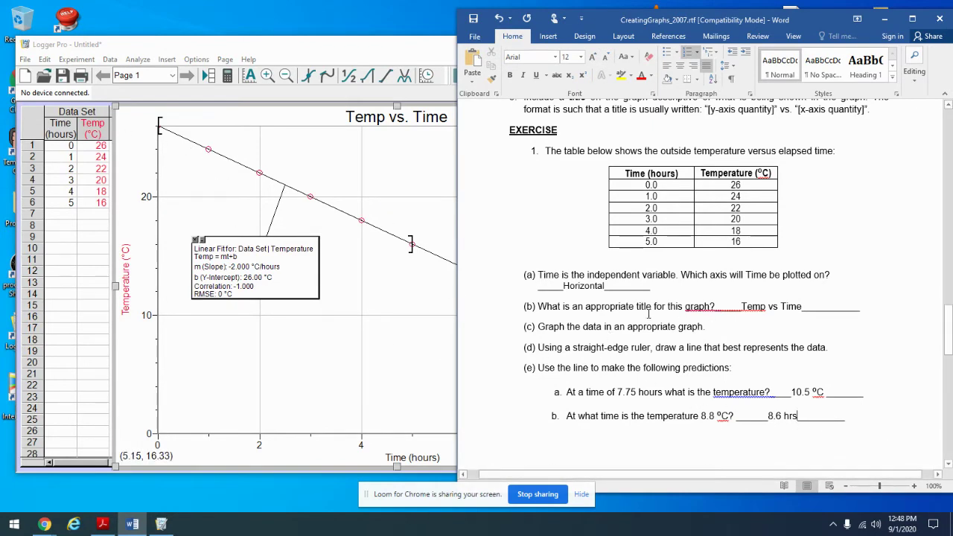
# - Find the thermal expansion data of exercise 2 in Word and start a new Logger Pro file, discarding the unsaved Temp vs. Time graph
pyautogui.scroll(-4, 733, 334)
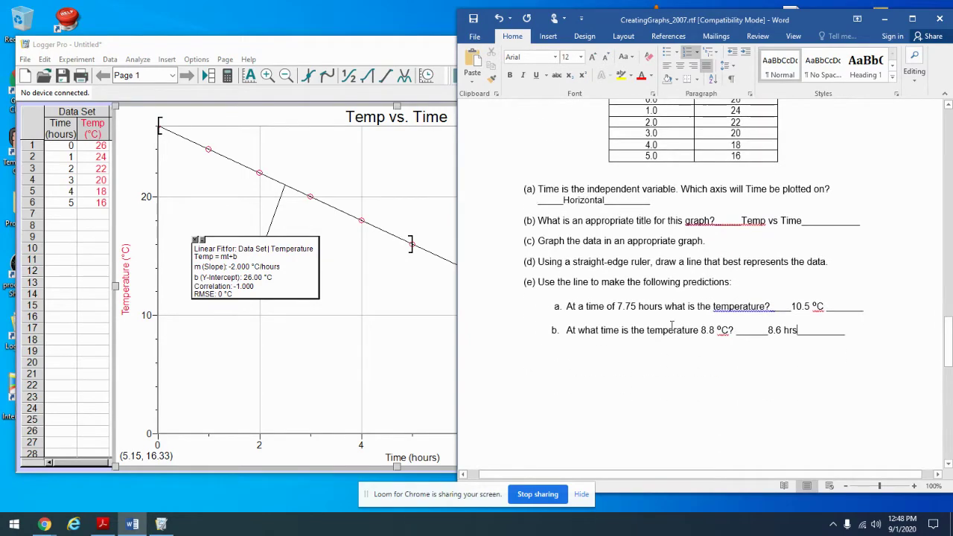
pyautogui.scroll(-10, 677, 333)
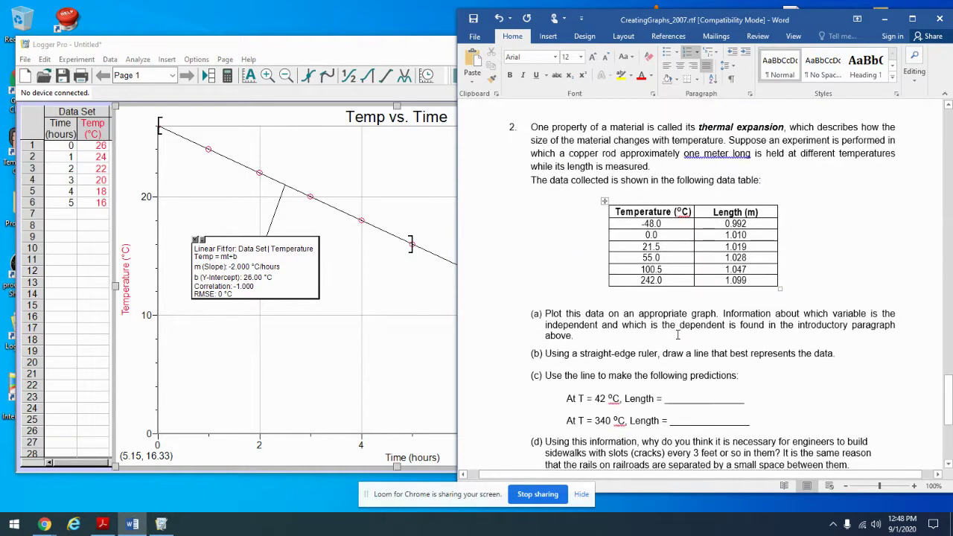
pyautogui.scroll(1, 678, 334)
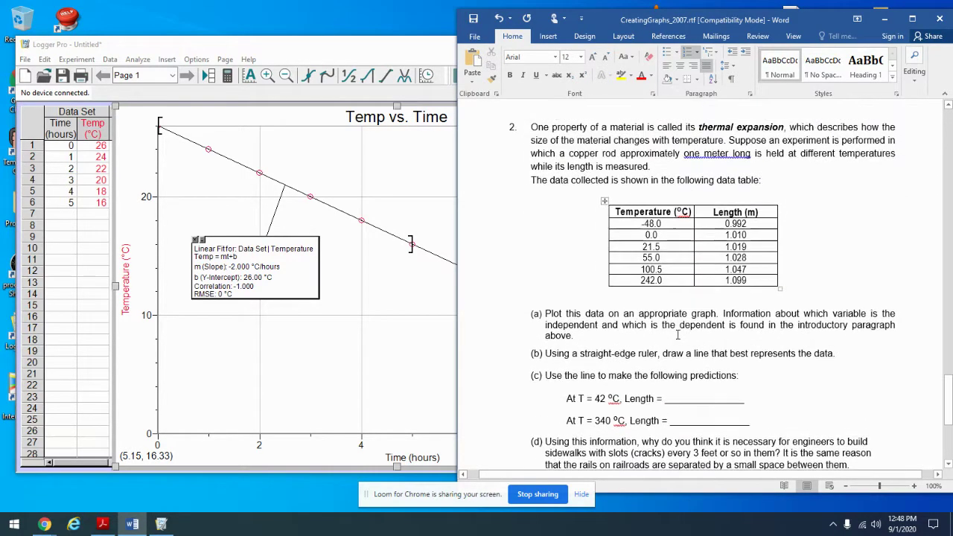
pyautogui.click(402, 357)
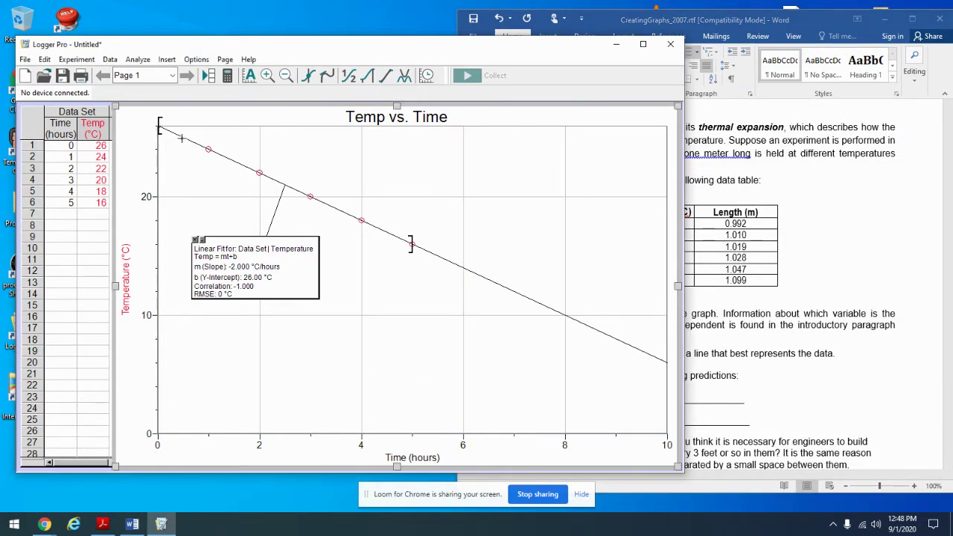
pyautogui.click(24, 59)
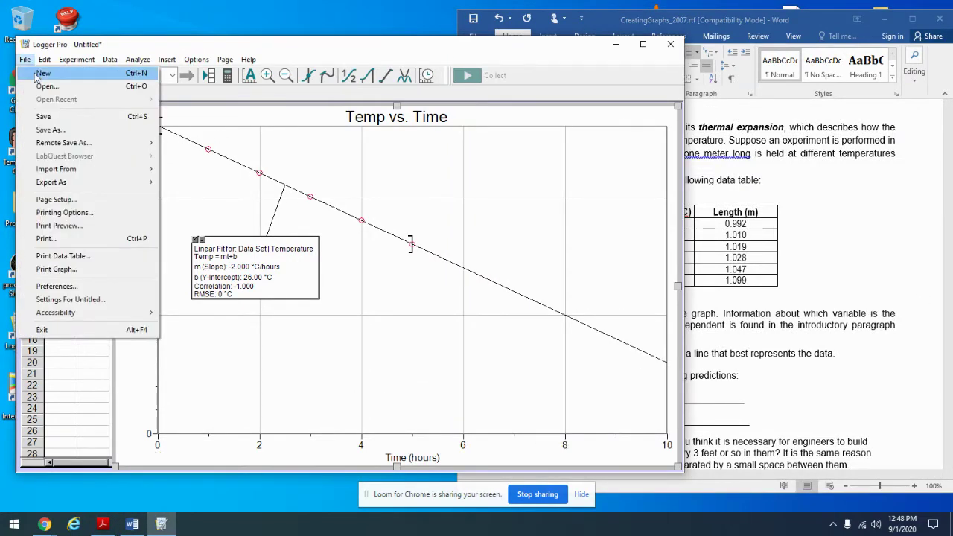
pyautogui.click(37, 70)
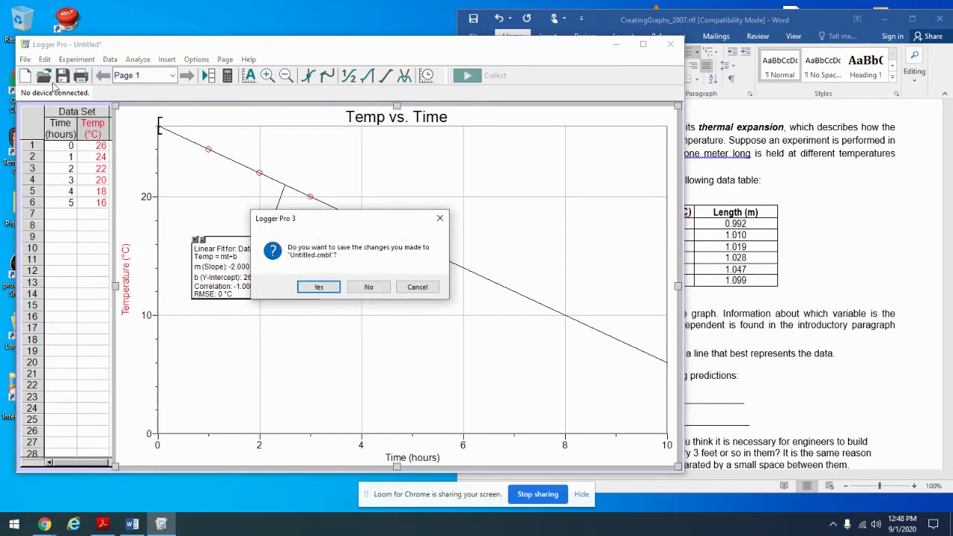
pyautogui.click(381, 287)
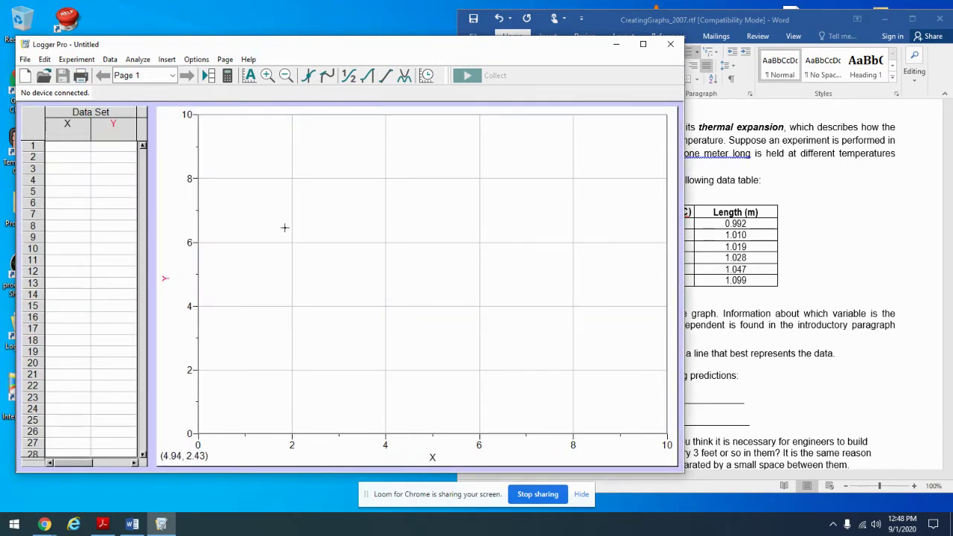
pyautogui.click(519, 38)
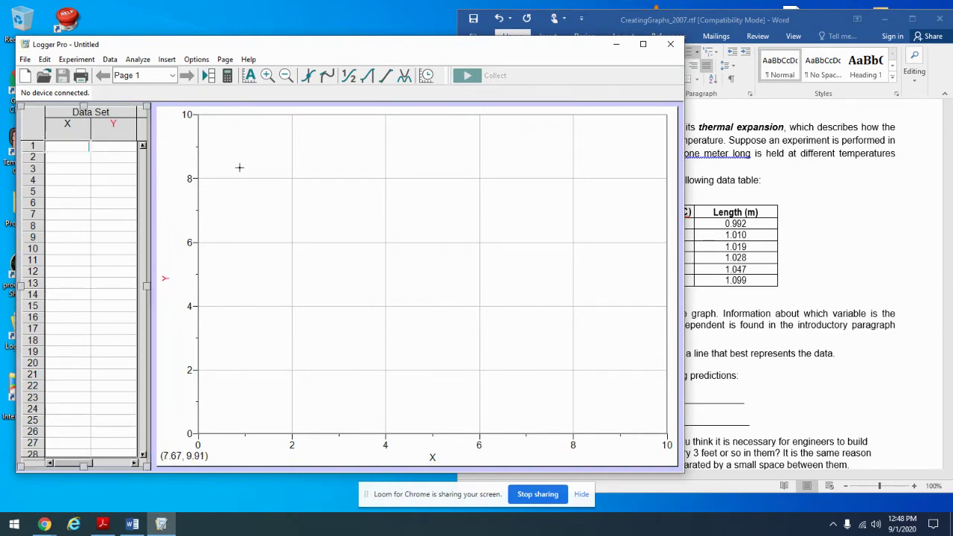
pyautogui.click(24, 59)
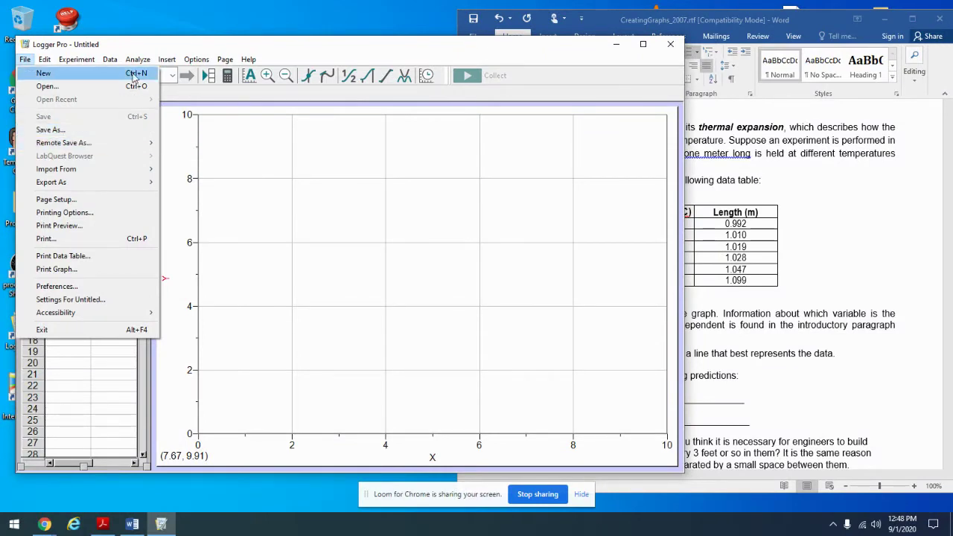
pyautogui.click(109, 59)
pyautogui.click(45, 59)
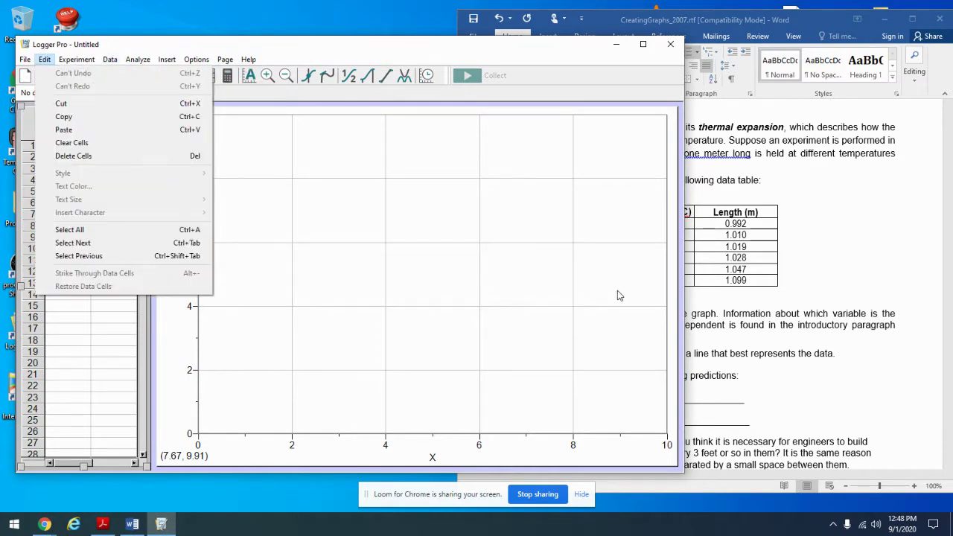
pyautogui.click(347, 56)
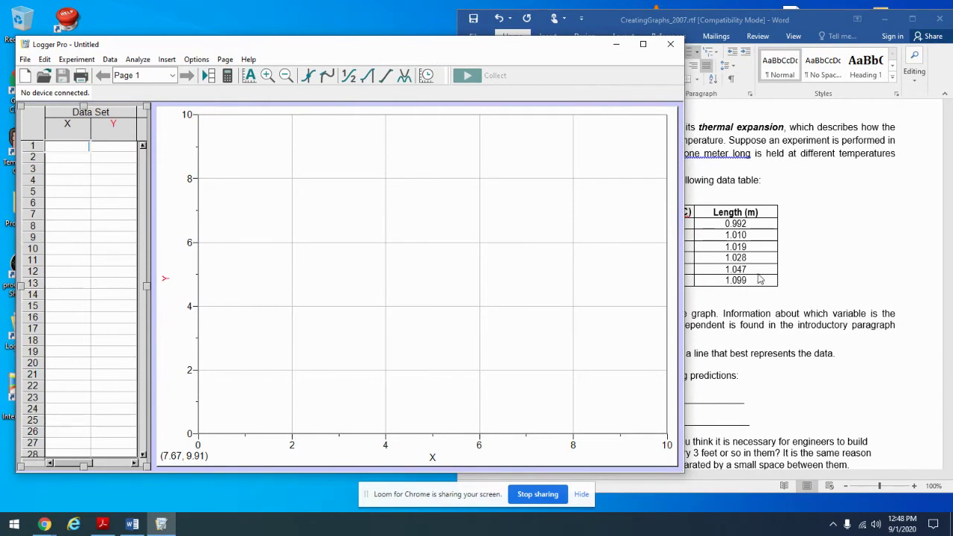
# - Name the X column of the Logger Pro data table temperature, with short name temp and unit °C
pyautogui.click(835, 243)
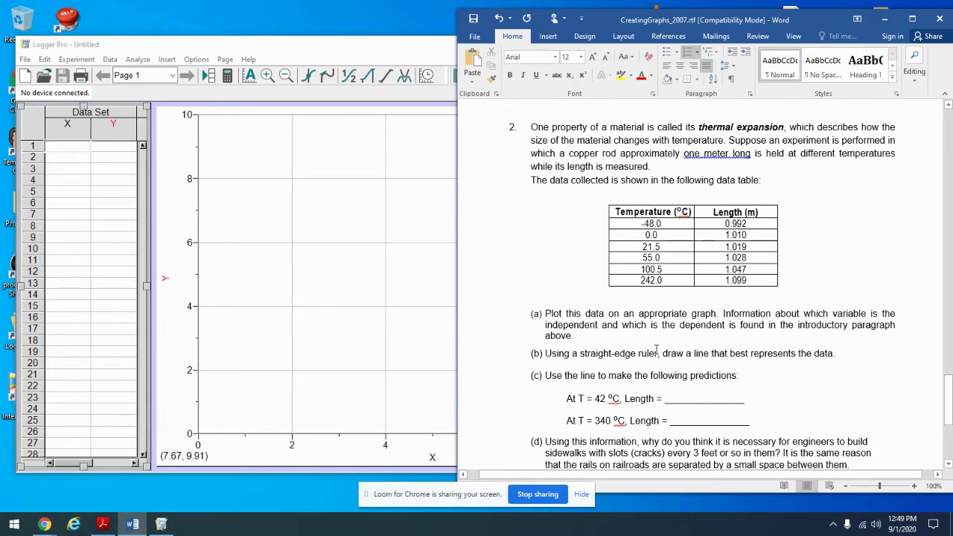
pyautogui.click(69, 132)
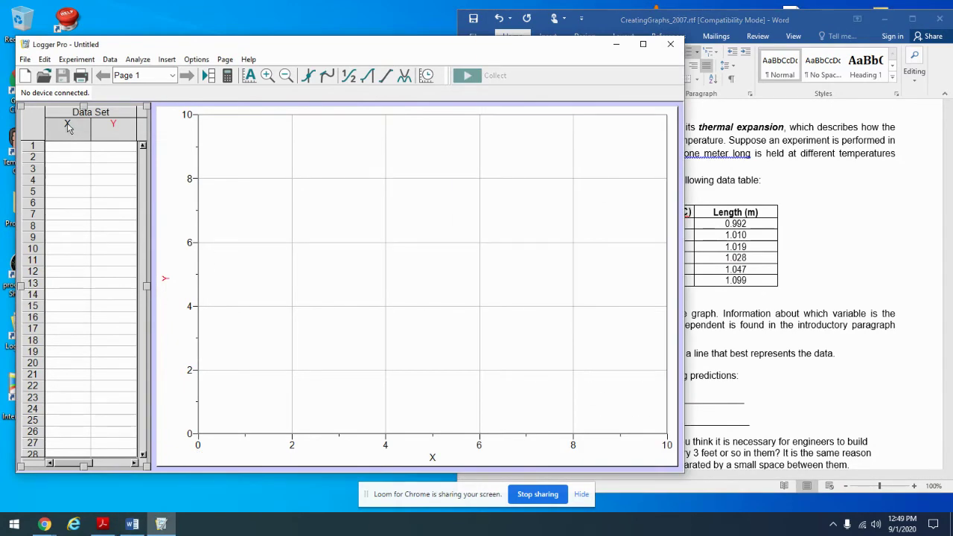
pyautogui.doubleClick(68, 127)
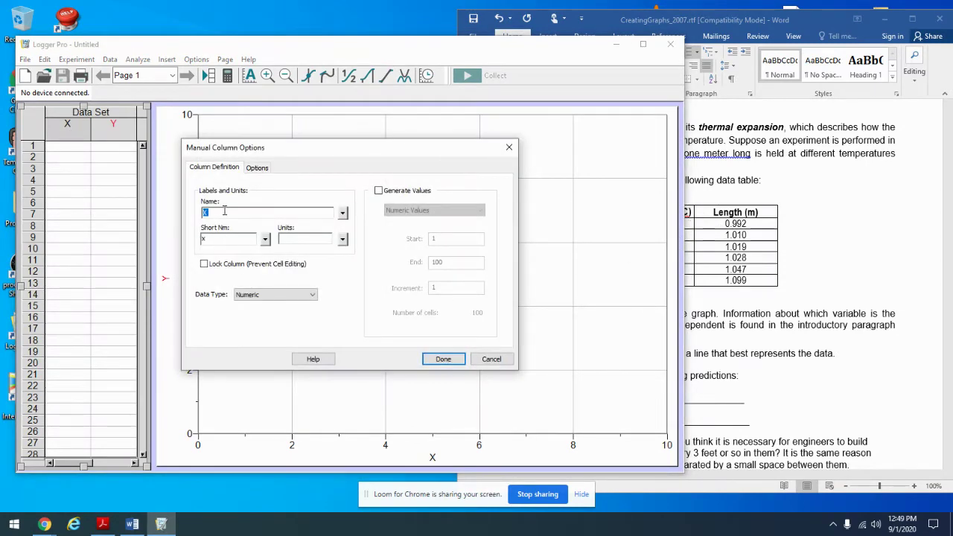
pyautogui.write('te')
pyautogui.write('mperature')
pyautogui.click(343, 239)
pyautogui.click(351, 241)
pyautogui.click(444, 359)
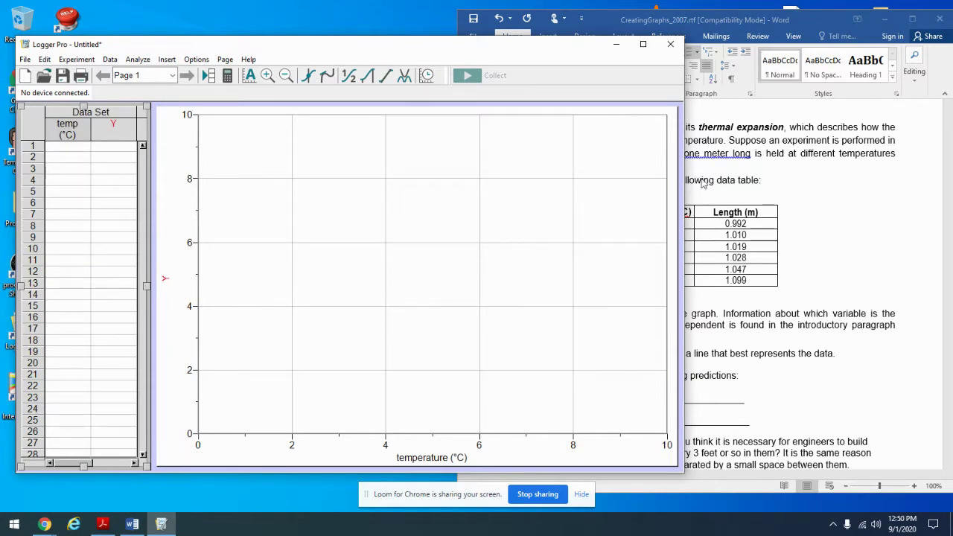
# - Narrow the Word window so exercise 2's data table can be read beside Logger Pro, and return to Logger Pro
pyautogui.click(805, 187)
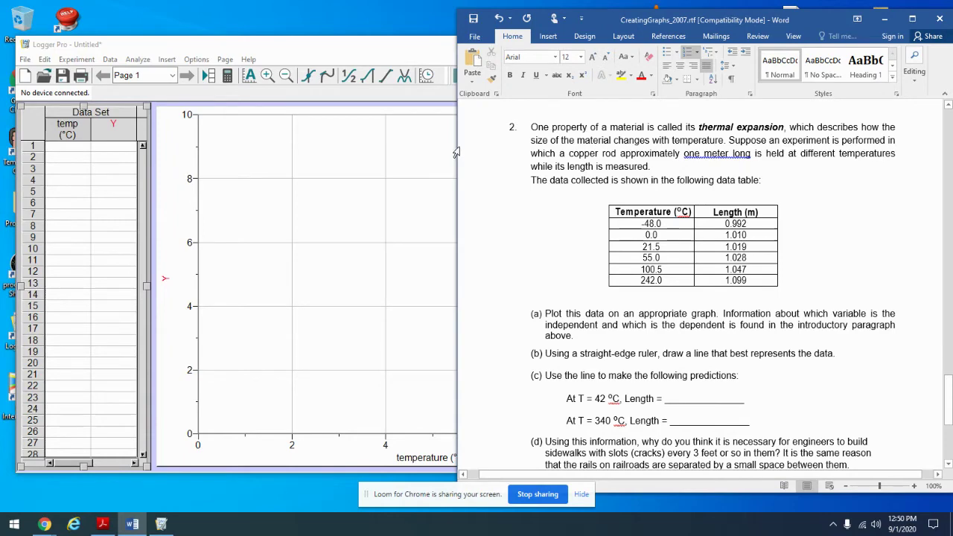
pyautogui.moveTo(457, 149); pyautogui.dragTo(600, 147)
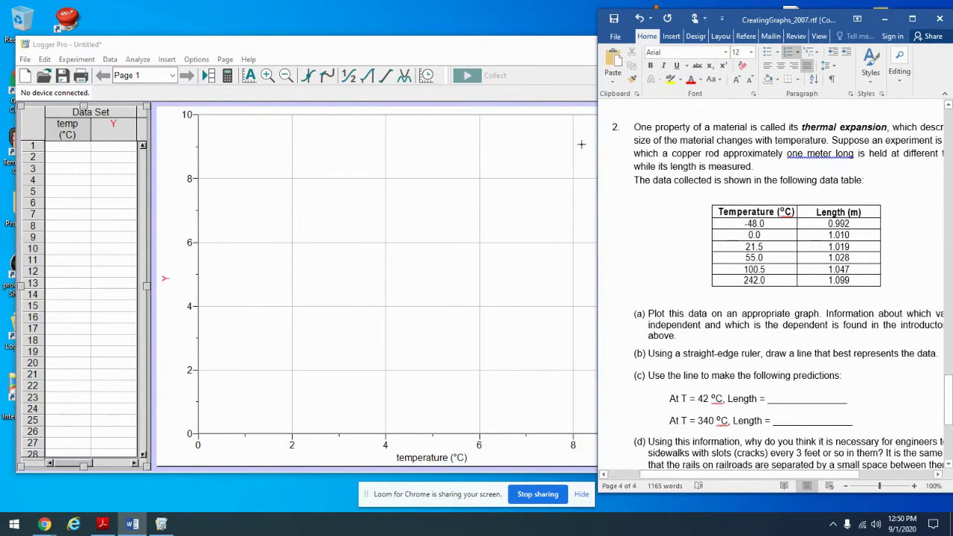
pyautogui.click(300, 222)
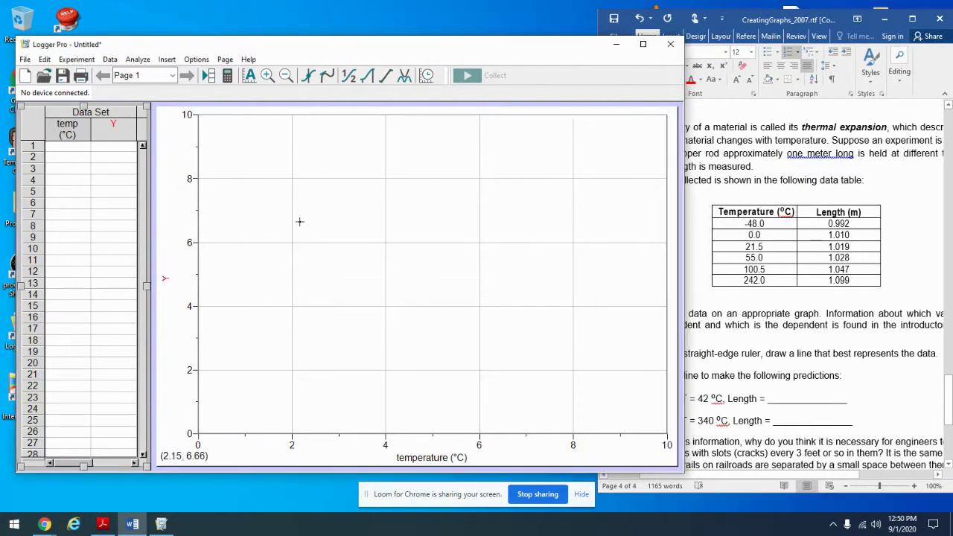
# - Enter the temperatures -48, 0, 21.5, 55, 100.5 and 242 in rows 1 to 6 of the temperature column
pyautogui.click(65, 146)
pyautogui.write('-48')
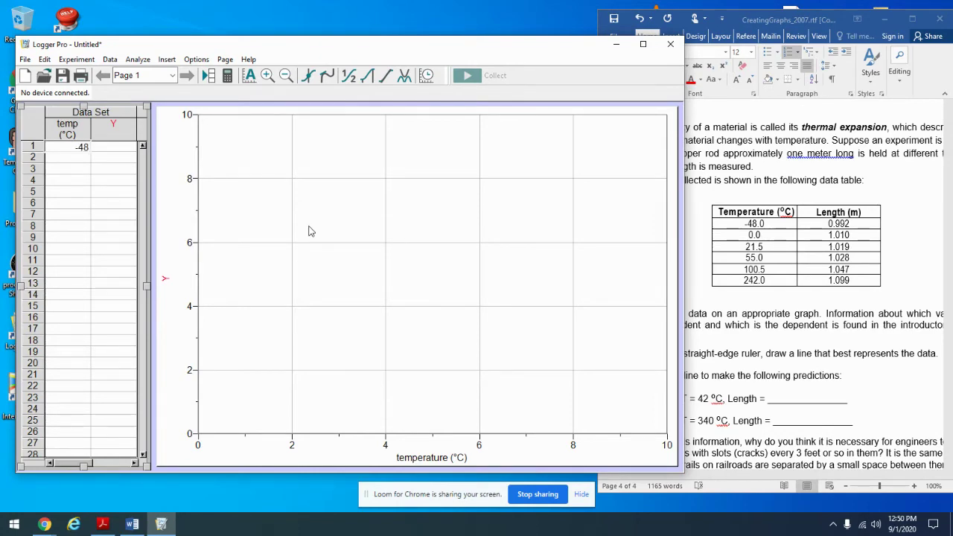
pyautogui.press('Return')
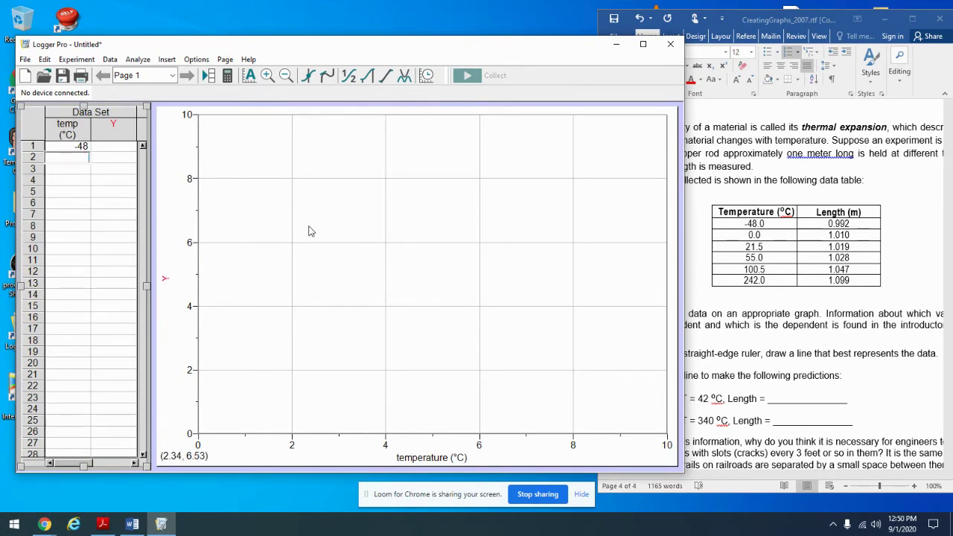
pyautogui.write('0')
pyautogui.press('Return')
pyautogui.write('21.5')
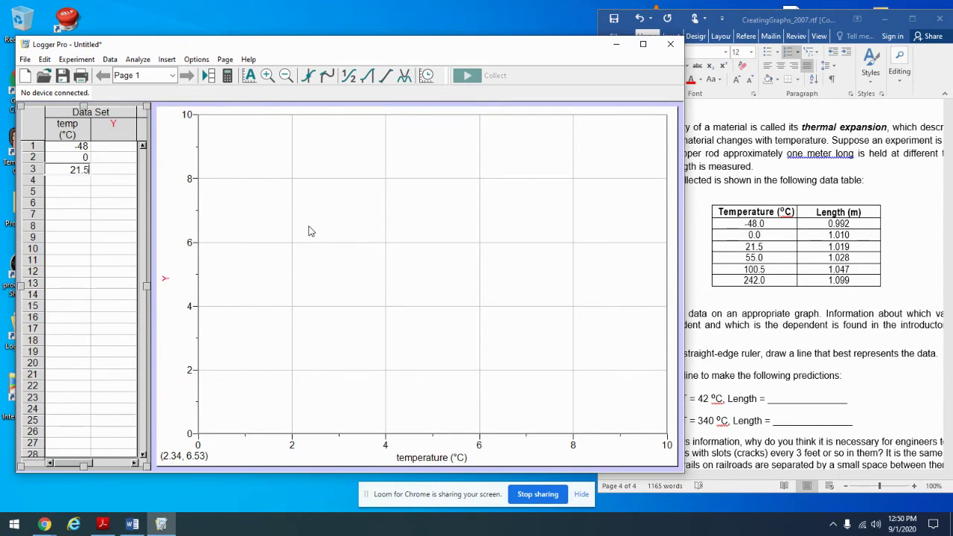
pyautogui.press('Tab')
pyautogui.press('Return')
pyautogui.write('55')
pyautogui.press('Return')
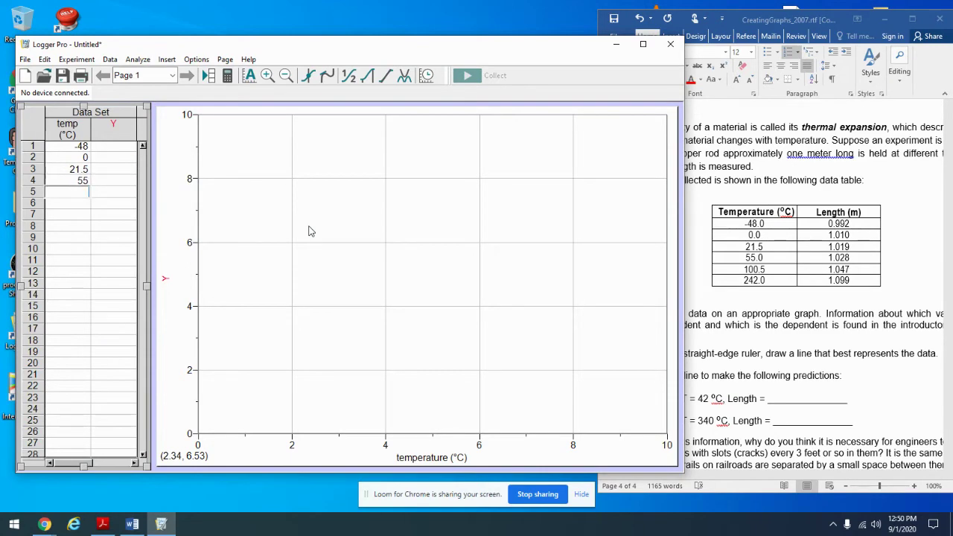
pyautogui.write('100.5')
pyautogui.press('Return')
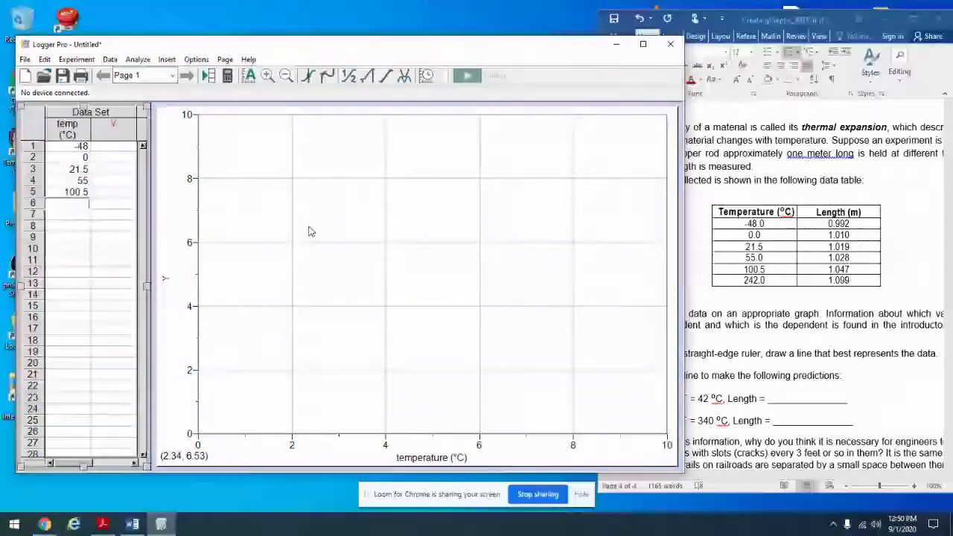
pyautogui.write('242')
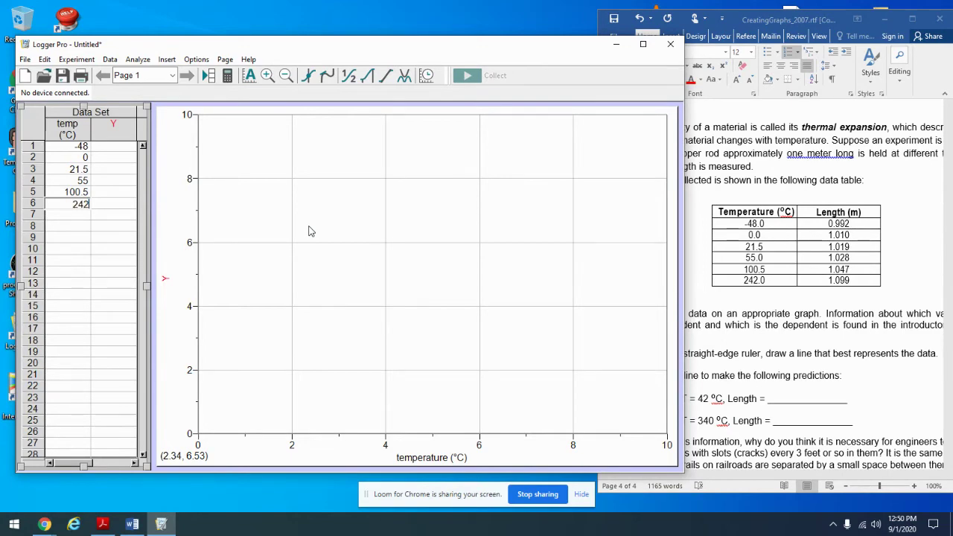
pyautogui.press('Tab')
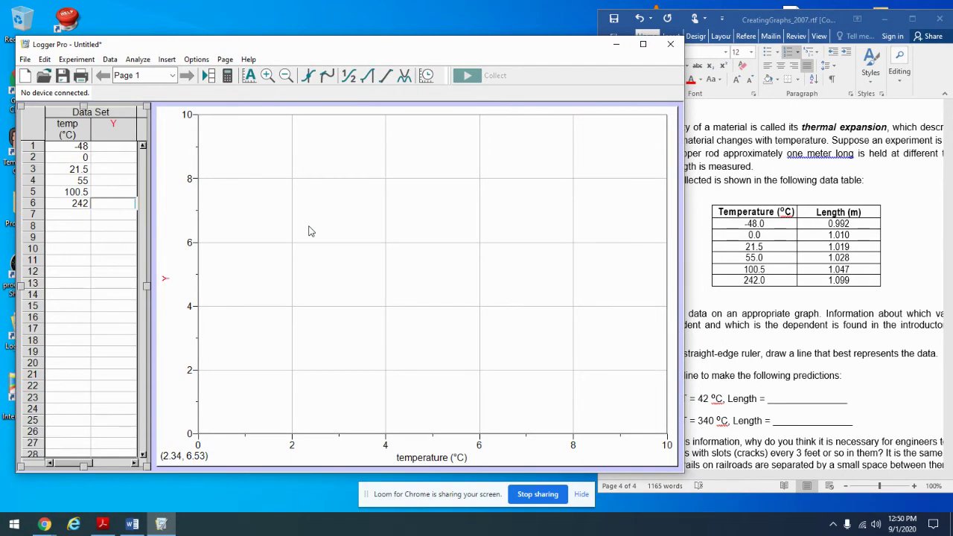
# - Name the Y column of the data table Length
pyautogui.press('Up')
pyautogui.press('Up')
pyautogui.press('Up')
pyautogui.press('Up')
pyautogui.press('Up')
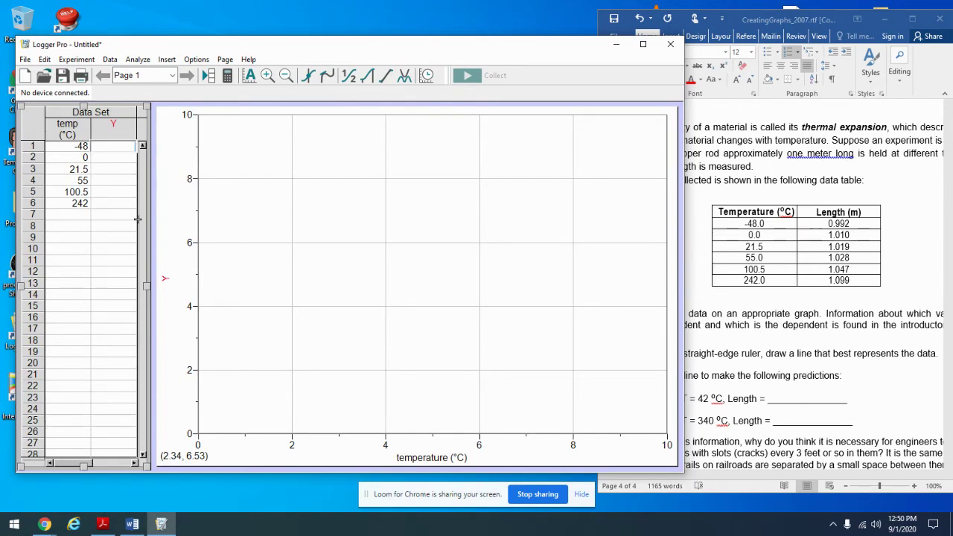
pyautogui.doubleClick(112, 125)
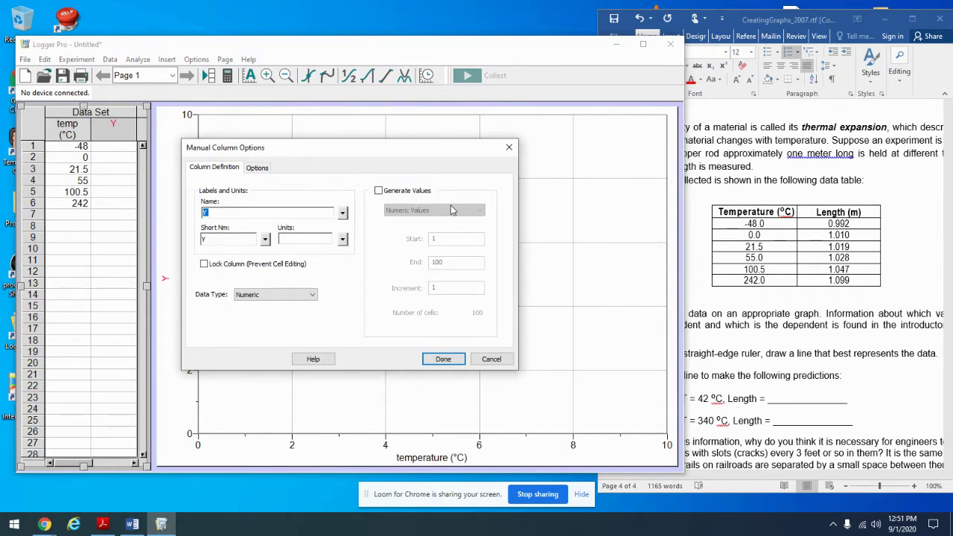
pyautogui.write('Length')
pyautogui.press('Return')
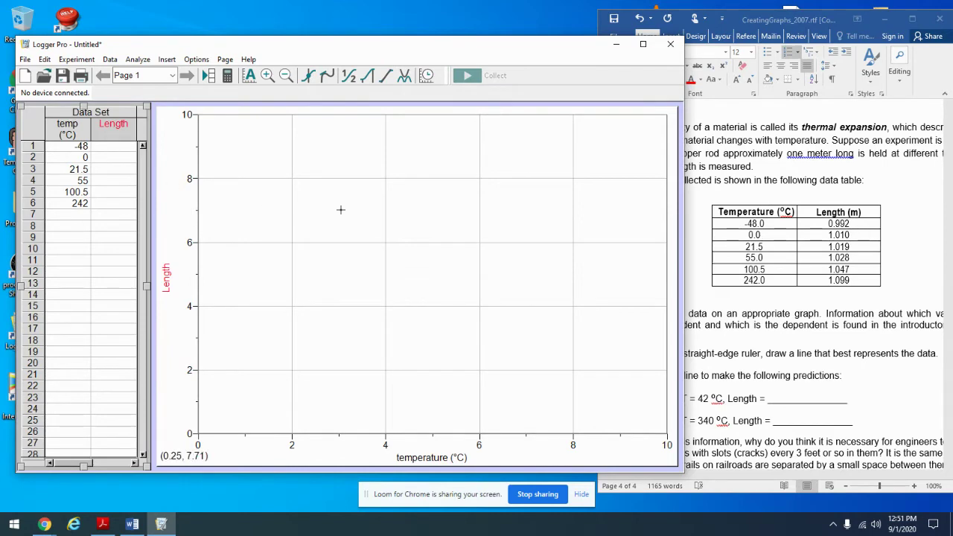
# - Give the Length column the short name L and the unit m
pyautogui.doubleClick(112, 125)
pyautogui.click(212, 237)
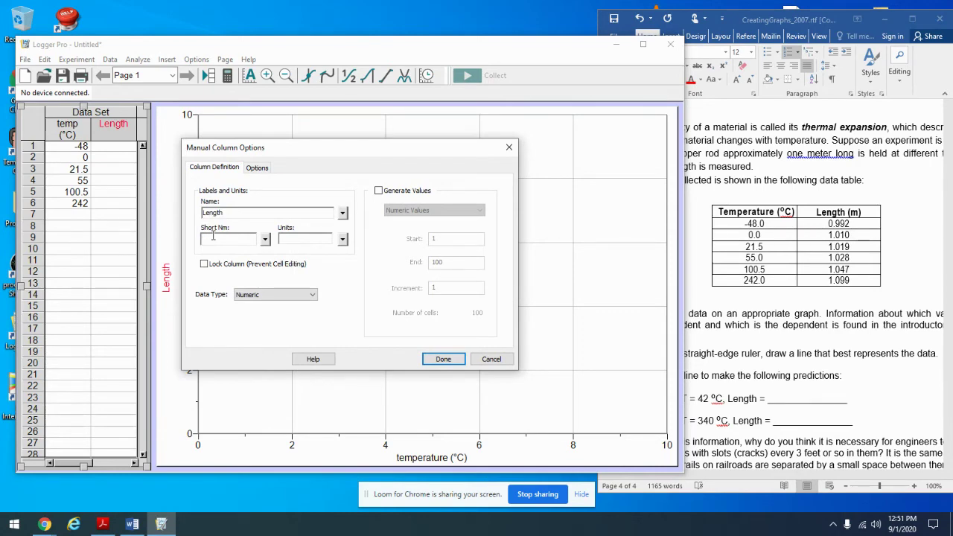
pyautogui.write('L')
pyautogui.write('L')
pyautogui.click(299, 241)
pyautogui.click(443, 360)
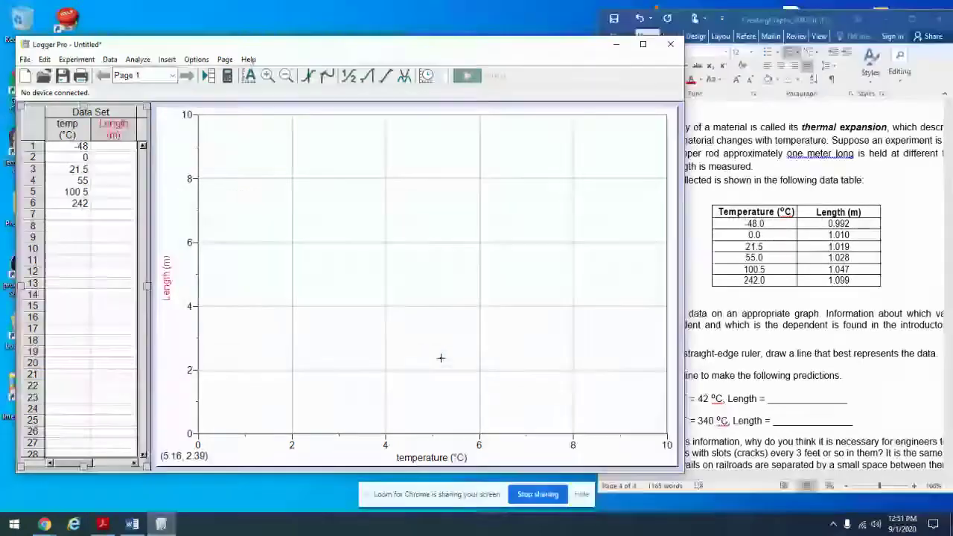
# - Enter the lengths 0.992, 1.010, 1.019, 1.028, 1.047 and 1.099 in rows 1 to 6 of the Length column
pyautogui.click(105, 147)
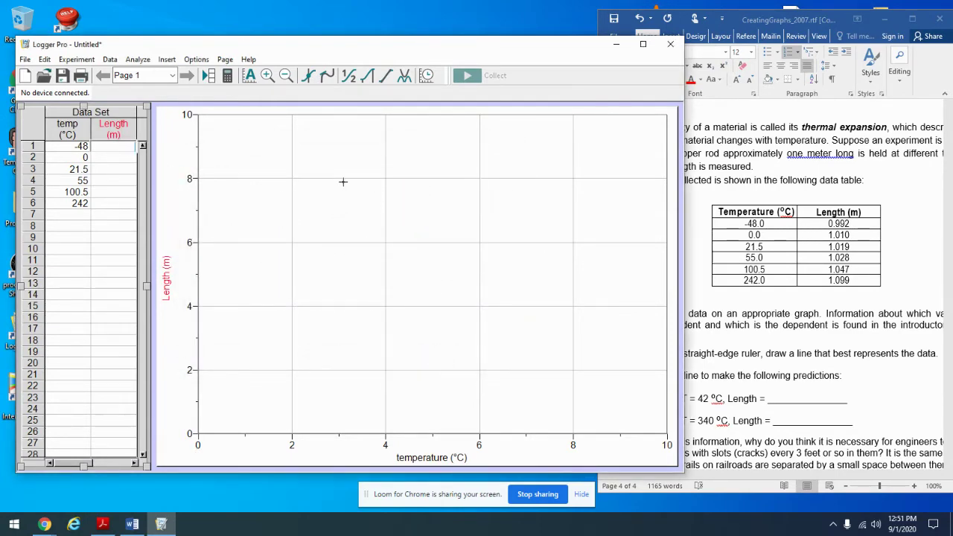
pyautogui.write('.9')
pyautogui.click(113, 156)
pyautogui.write('1')
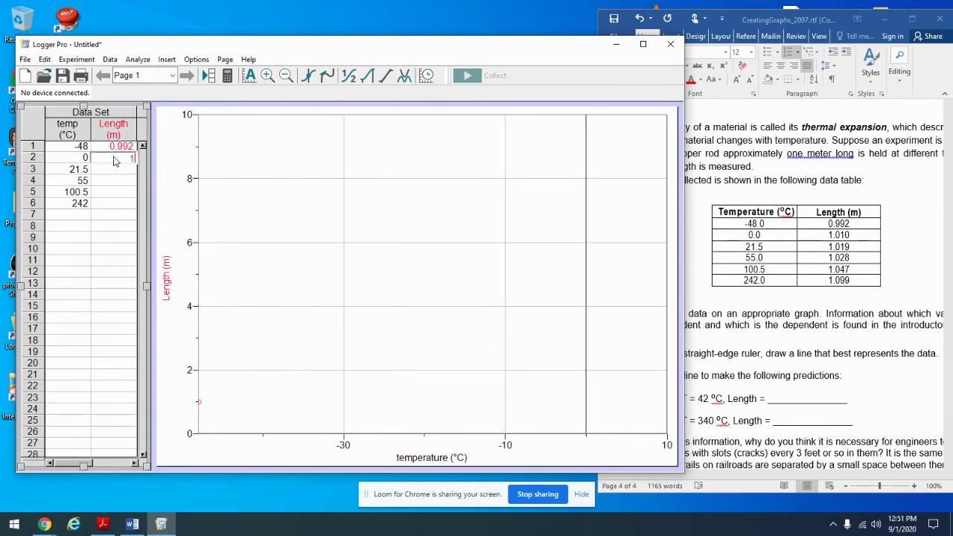
pyautogui.write('.010')
pyautogui.click(114, 169)
pyautogui.write('1')
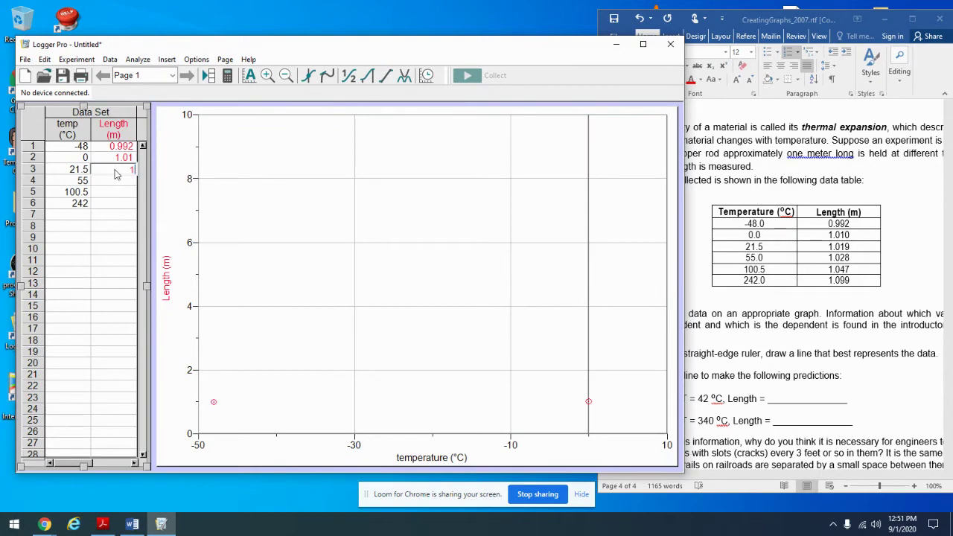
pyautogui.write('.019')
pyautogui.click(109, 181)
pyautogui.write('1.028')
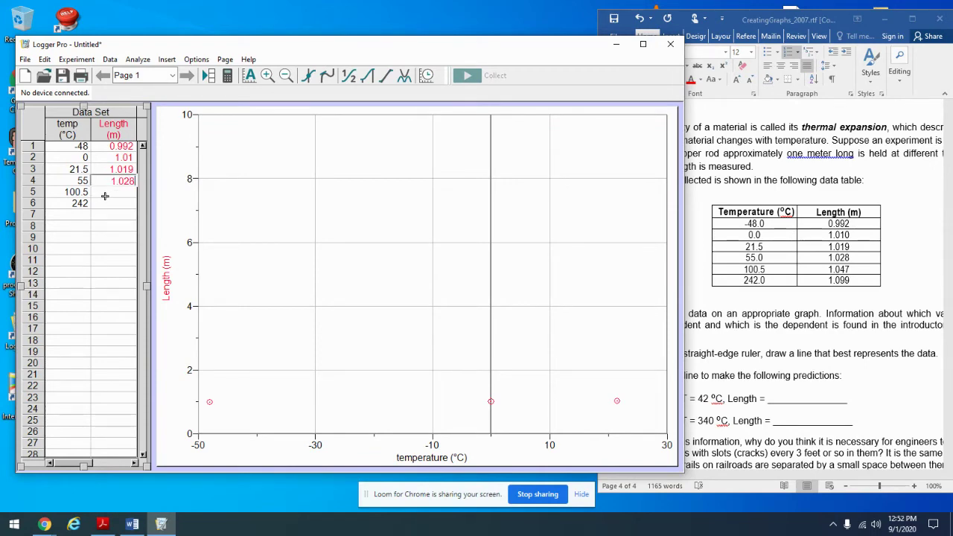
pyautogui.click(106, 192)
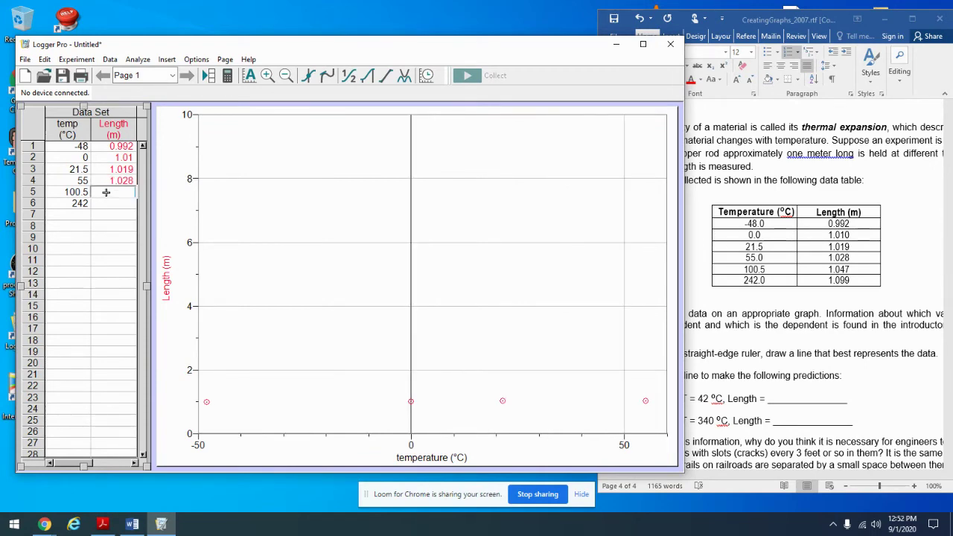
pyautogui.write('1.047')
pyautogui.press('Return')
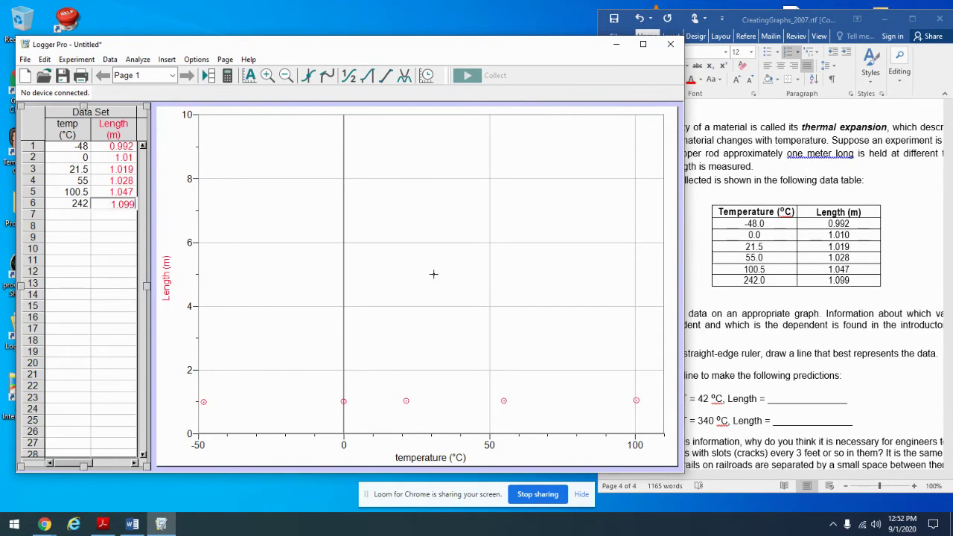
pyautogui.click(118, 328)
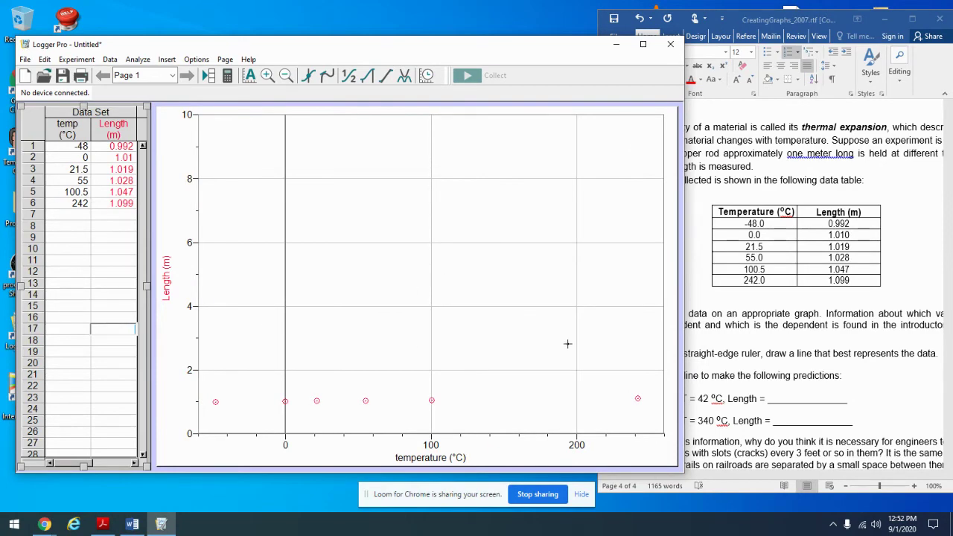
# - Give the graph the title "Length vs. Temp" in its graph options
pyautogui.rightClick(433, 229)
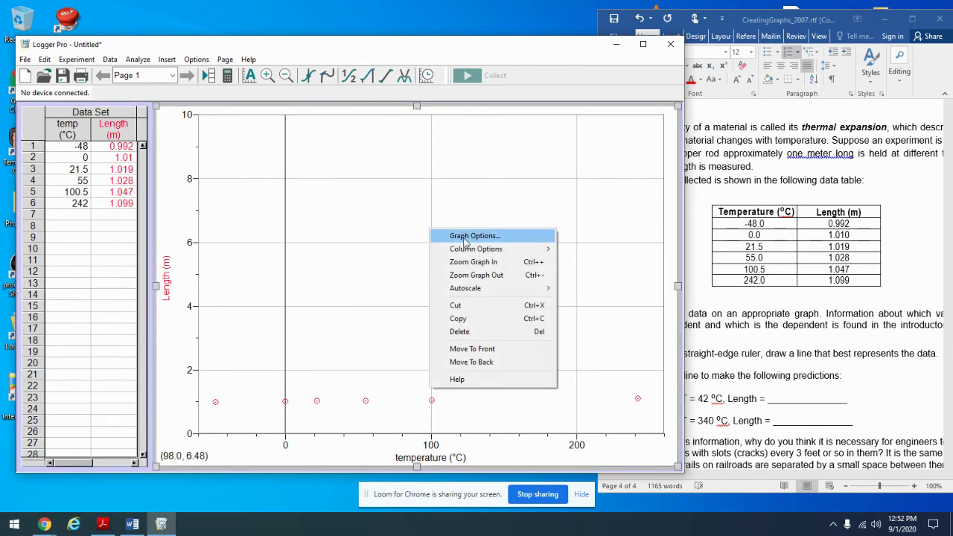
pyautogui.click(456, 237)
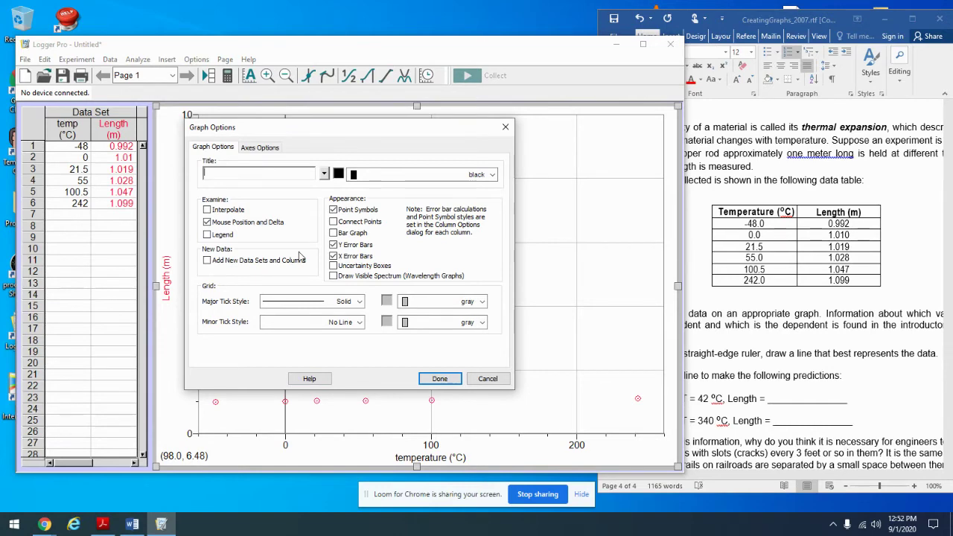
pyautogui.write('Length vs. Temp')
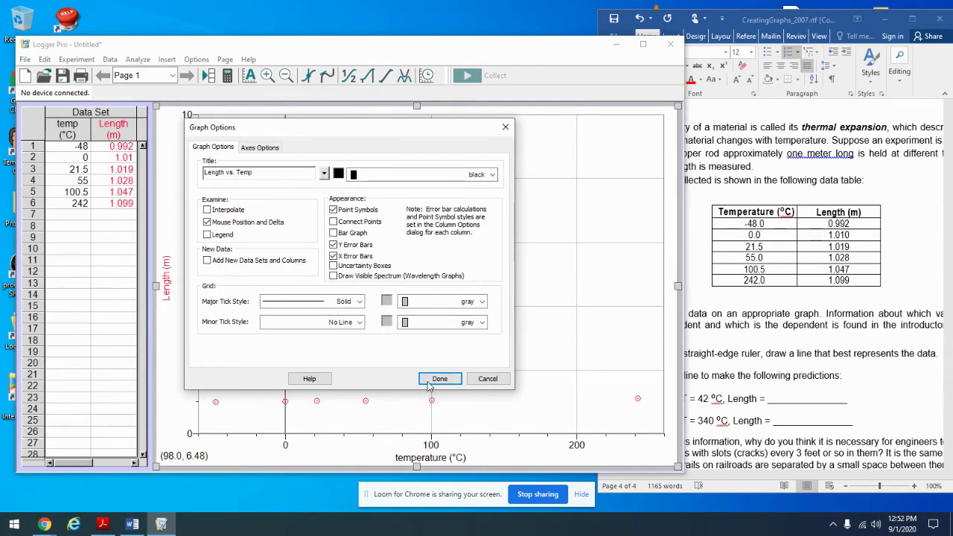
pyautogui.click(340, 212)
pyautogui.click(439, 378)
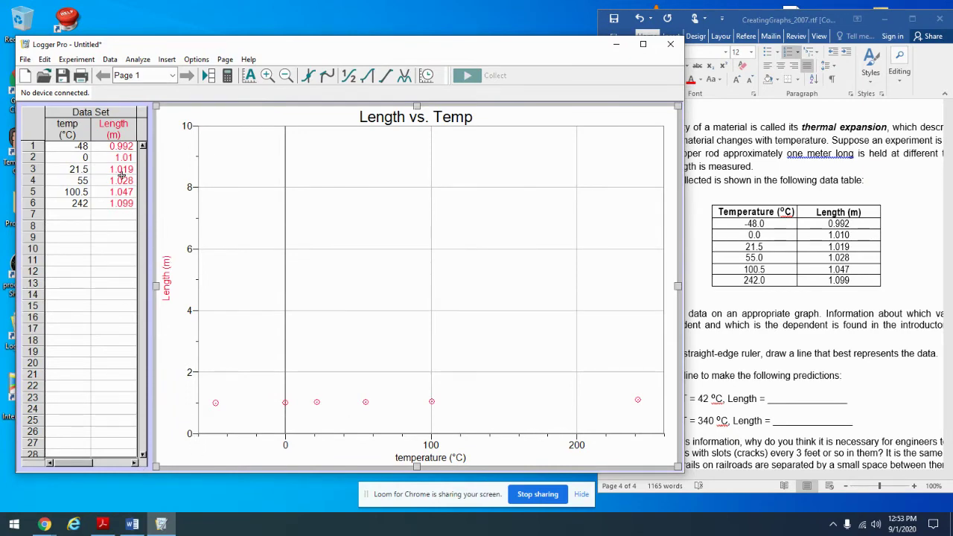
# - Autoscale the Length vs. Temp graph from 0
pyautogui.rightClick(416, 247)
pyautogui.moveTo(496, 307)
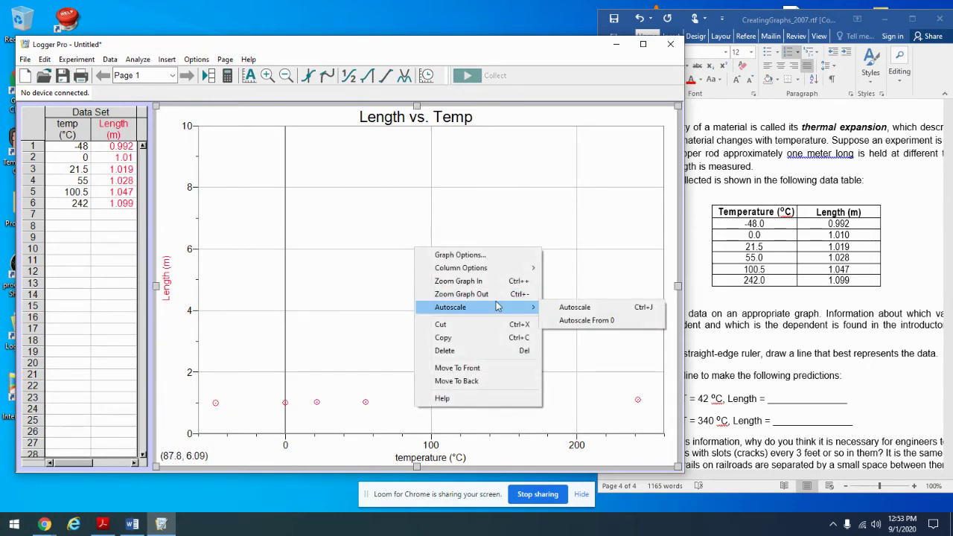
pyautogui.click(595, 322)
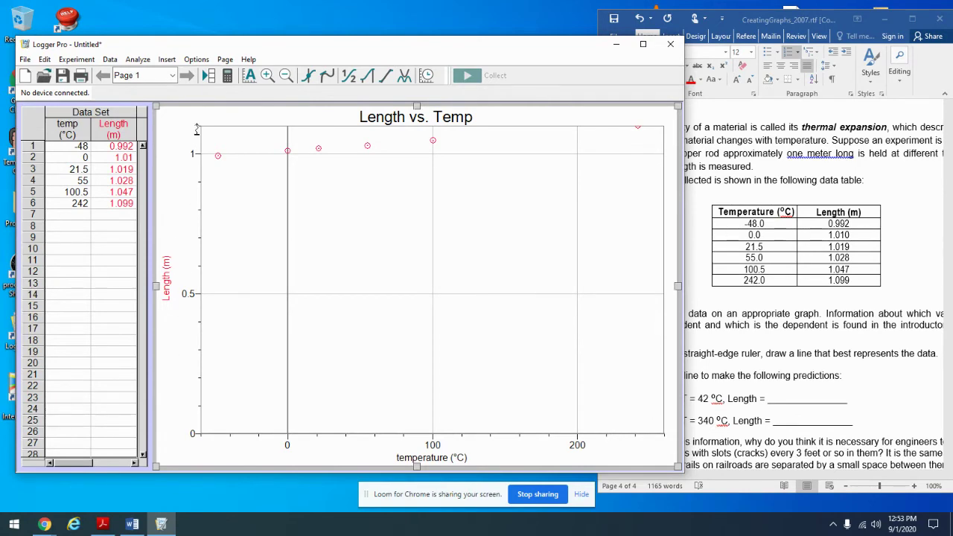
# - Autoscale the Length vs. Temp graph to fit the range of its data points, without forcing the axes to start at 0
pyautogui.rightClick(459, 313)
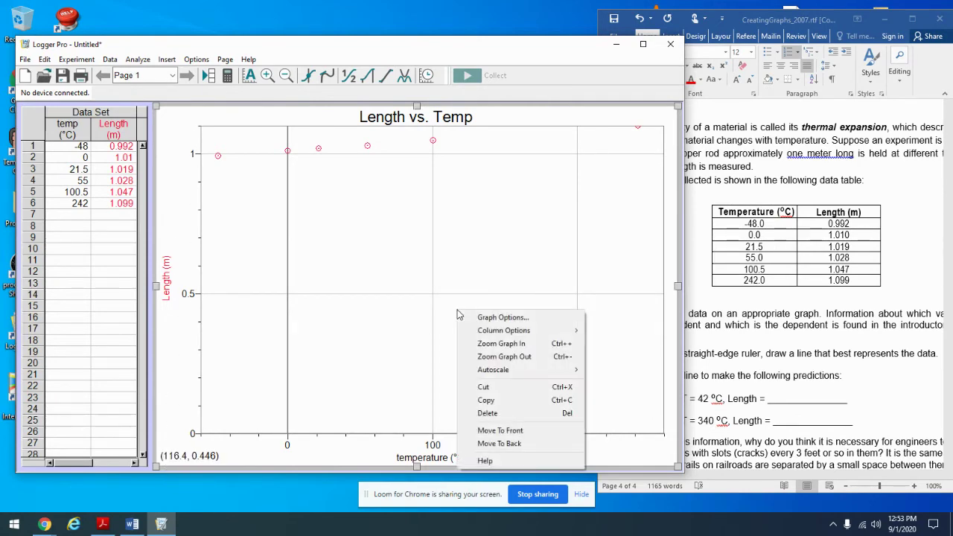
pyautogui.moveTo(504, 371)
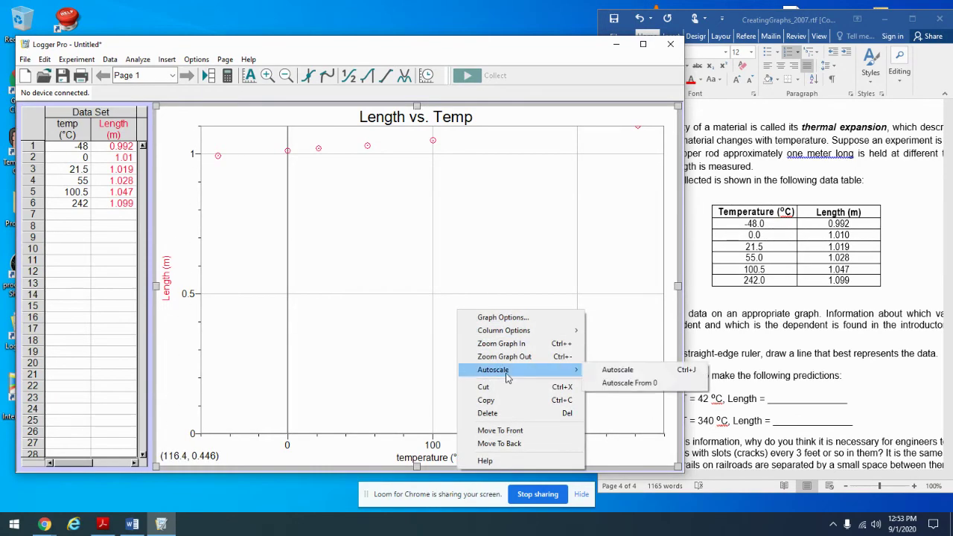
pyautogui.click(645, 371)
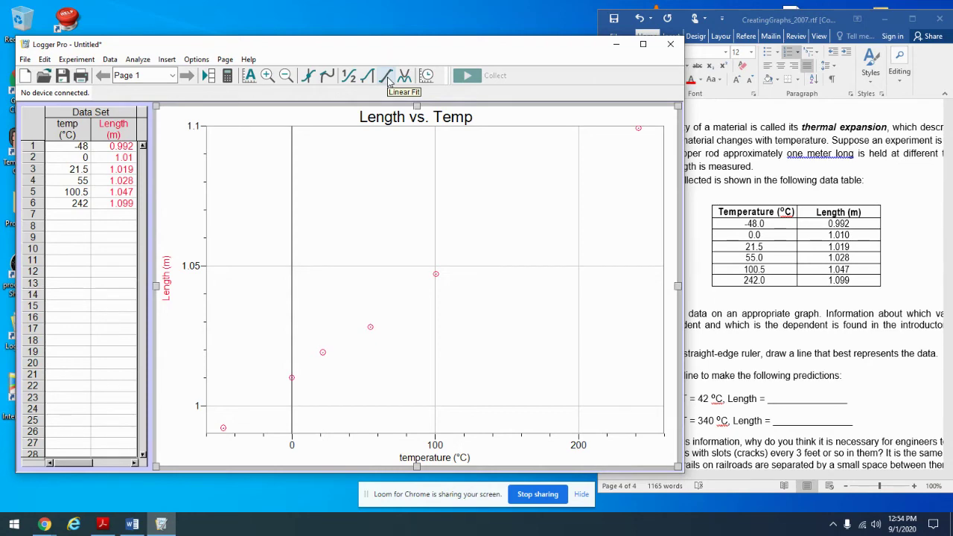
# - Switch to the Word worksheet to reread exercise 2's part (a), highlighting its text, and return to the Logger Pro graph
pyautogui.click(700, 261)
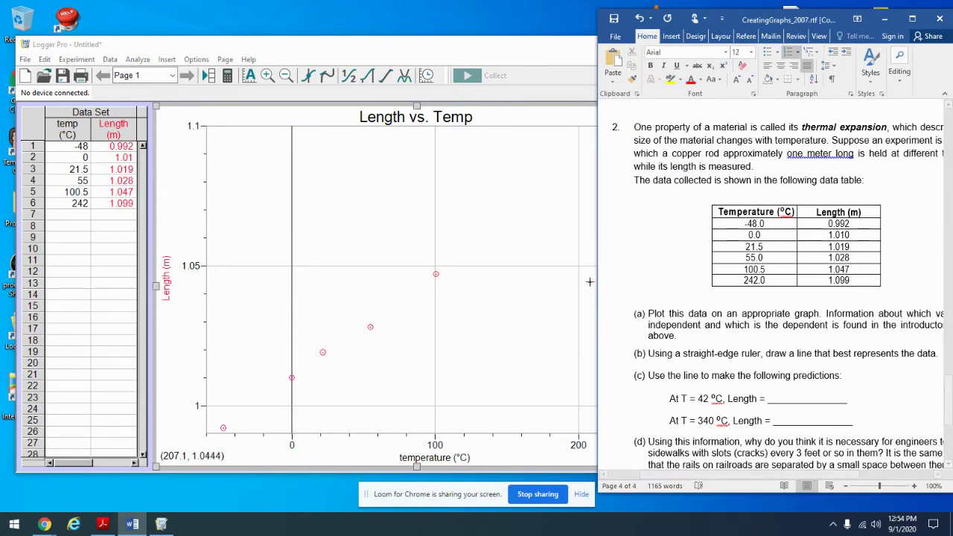
pyautogui.moveTo(670, 338); pyautogui.dragTo(649, 313)
pyautogui.click(484, 234)
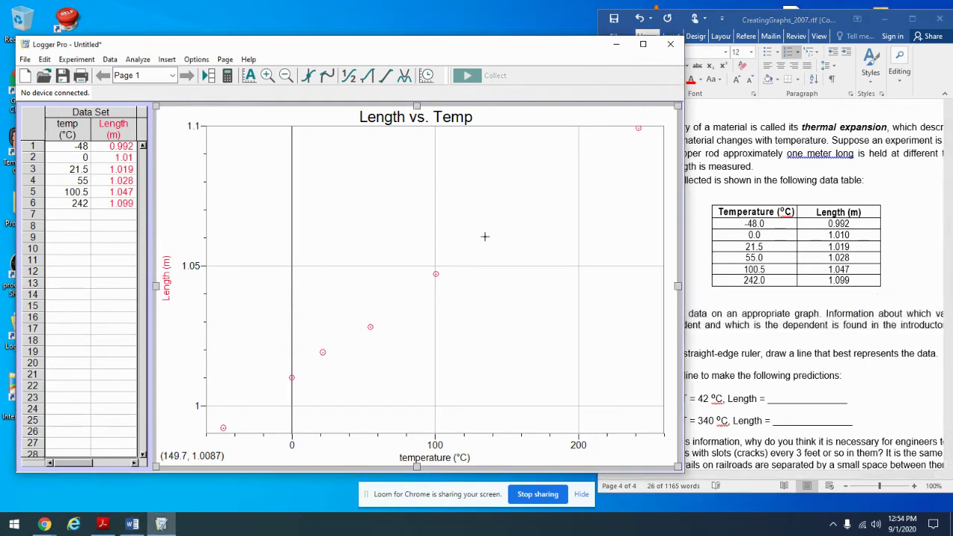
# - Try a linear fit on the graph's current narrow selection and remove both resulting fit boxes
pyautogui.click(387, 77)
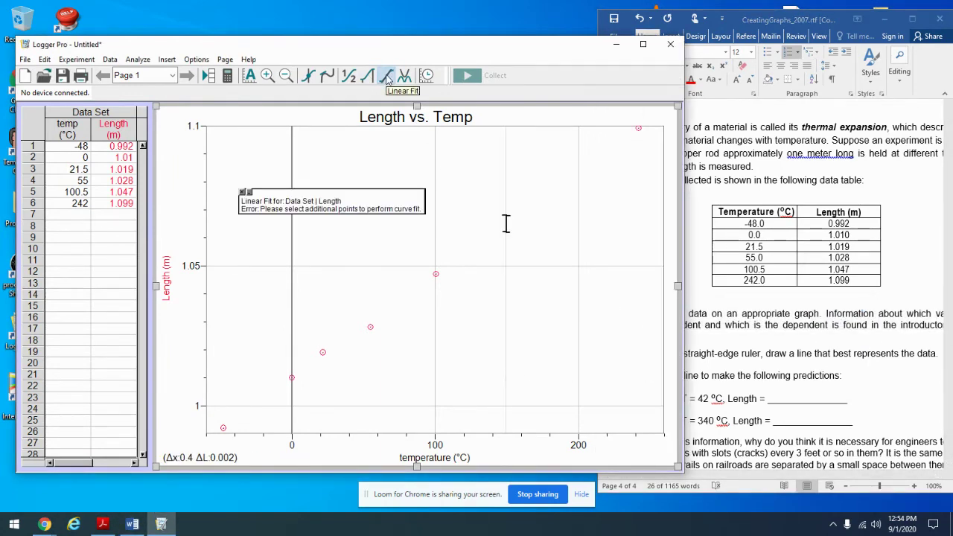
pyautogui.click(387, 77)
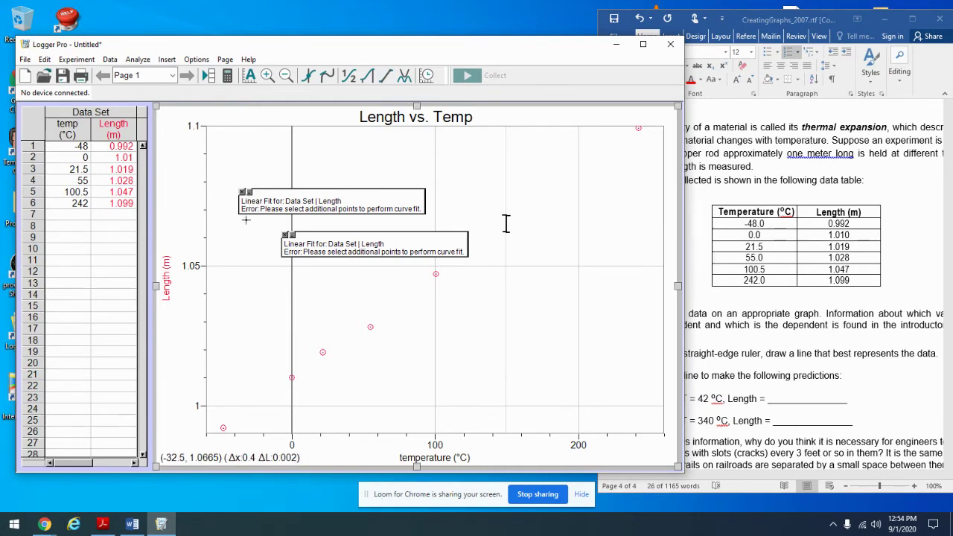
pyautogui.click(284, 234)
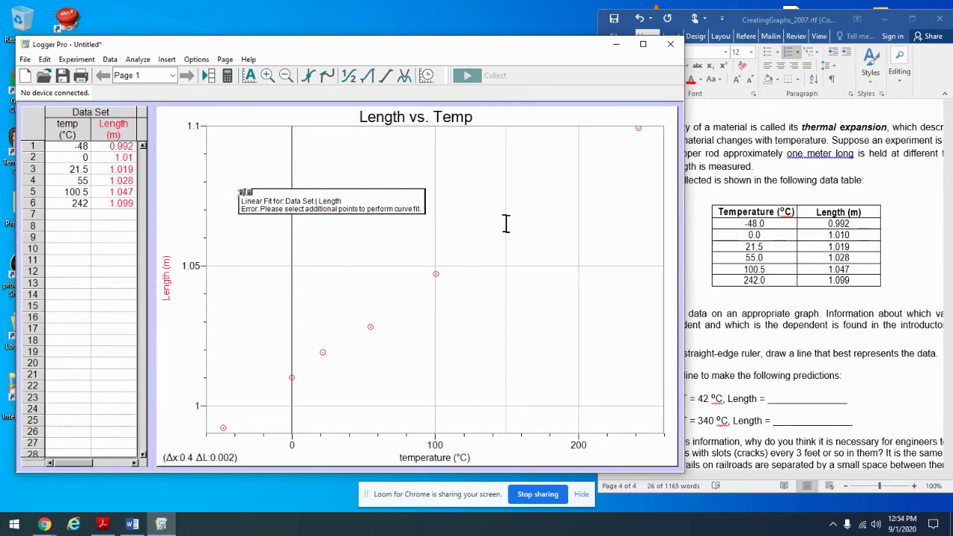
pyautogui.click(242, 193)
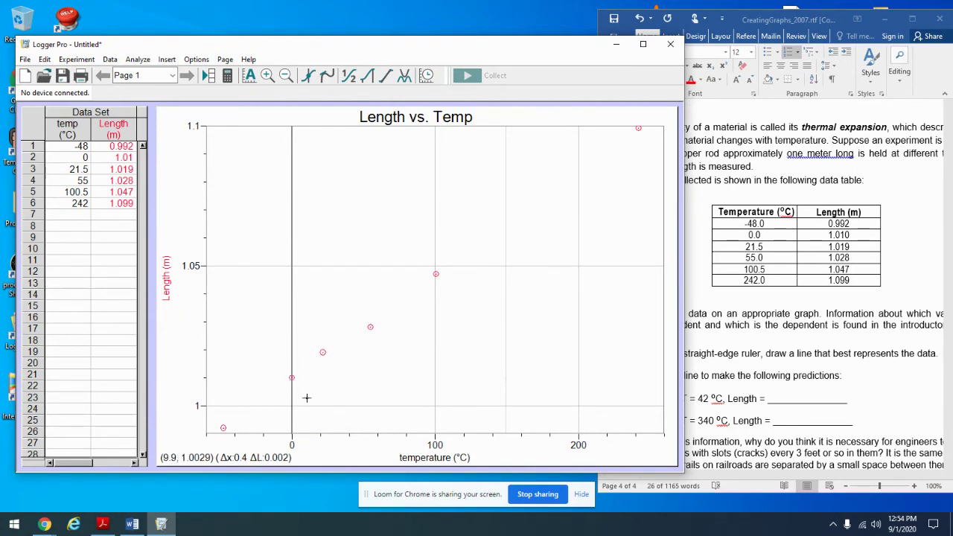
# - Clear the graph's narrow selection and apply a linear fit to all the length-temperature points
pyautogui.click(343, 228)
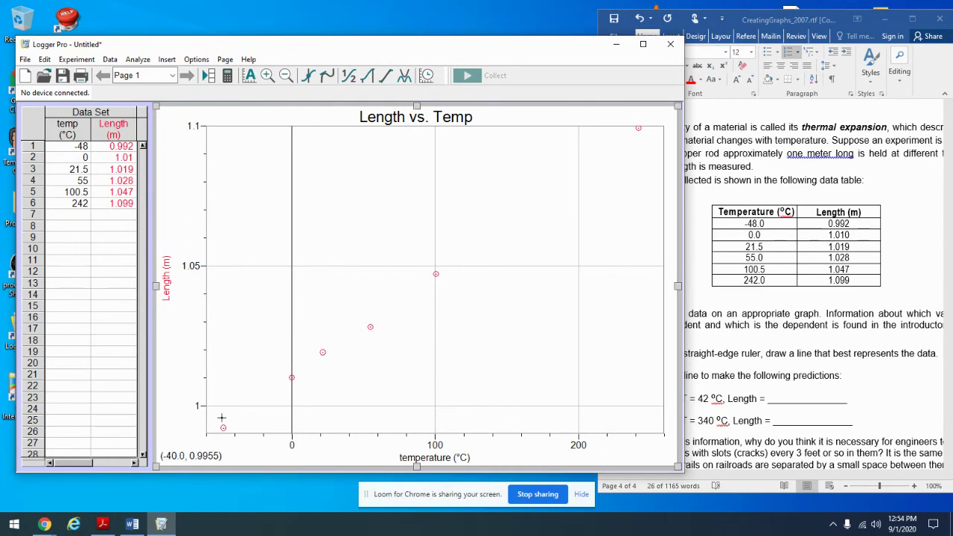
pyautogui.click(385, 76)
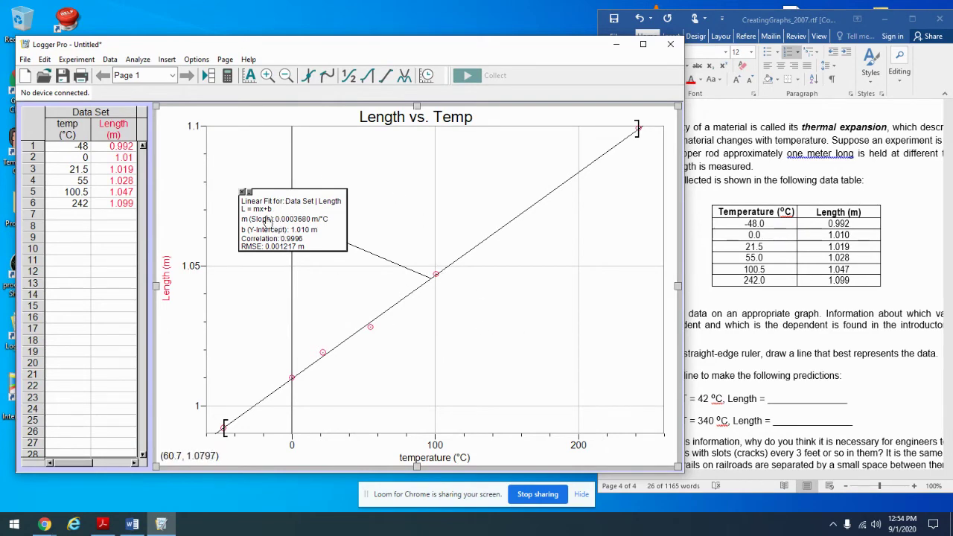
# - Read the fitted line at 42 °C and enter 1.025 m as the length prediction in part (c) of the Word worksheet
pyautogui.click(752, 324)
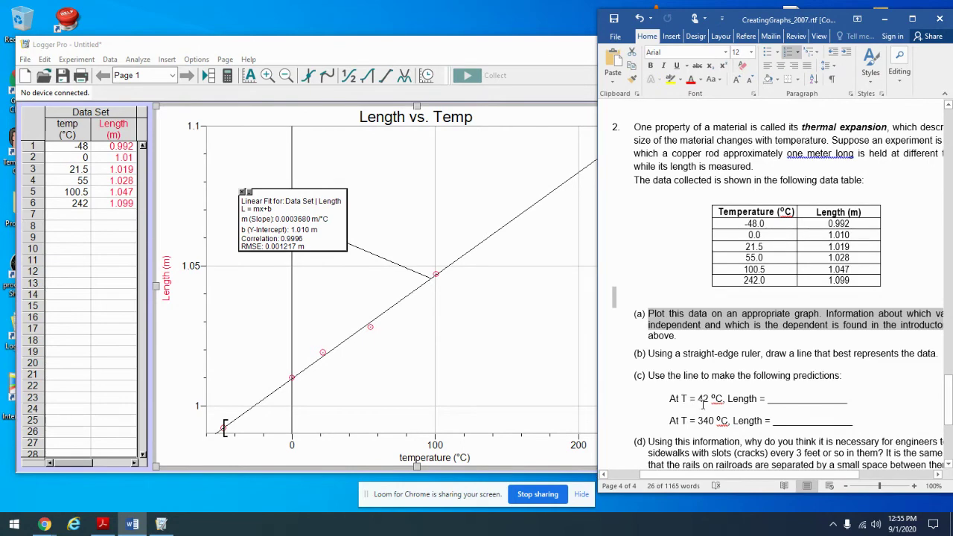
pyautogui.click(595, 460)
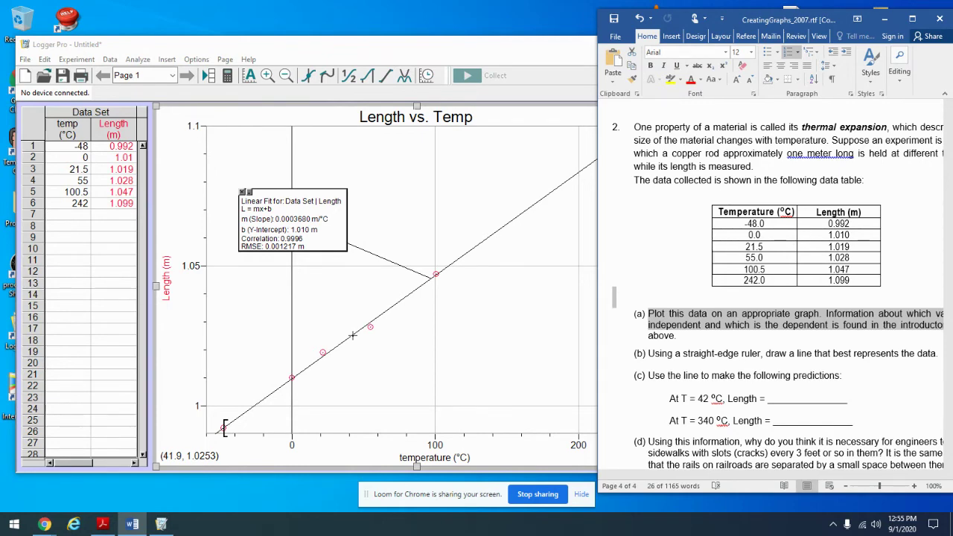
pyautogui.click(811, 398)
pyautogui.write('1.025')
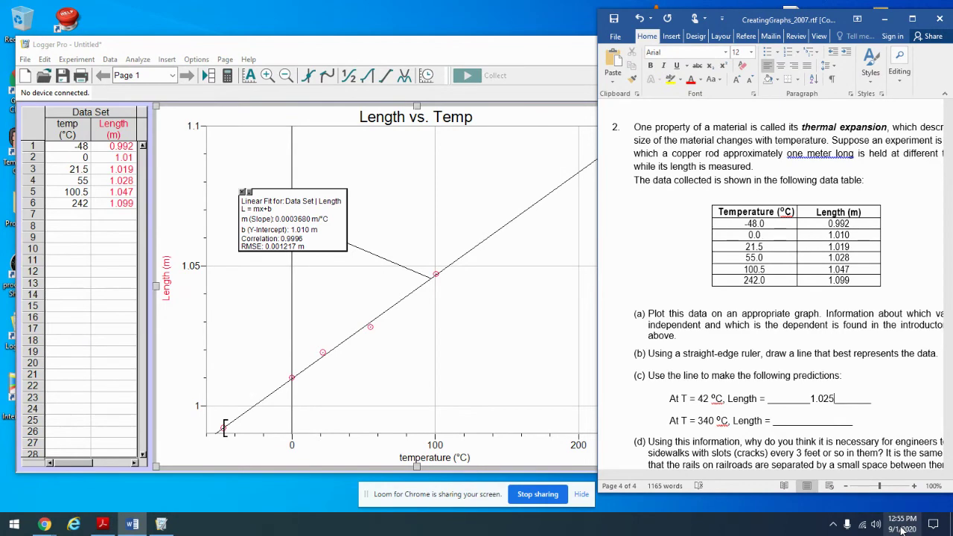
pyautogui.write(' m')
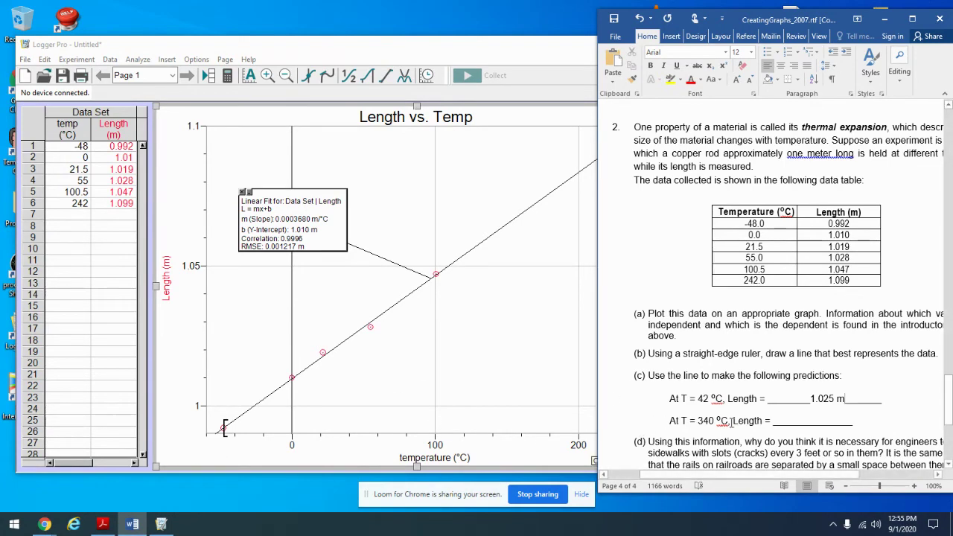
# - Return to Logger Pro and set the maximum of the graph's temperature axis to 350
pyautogui.click(309, 407)
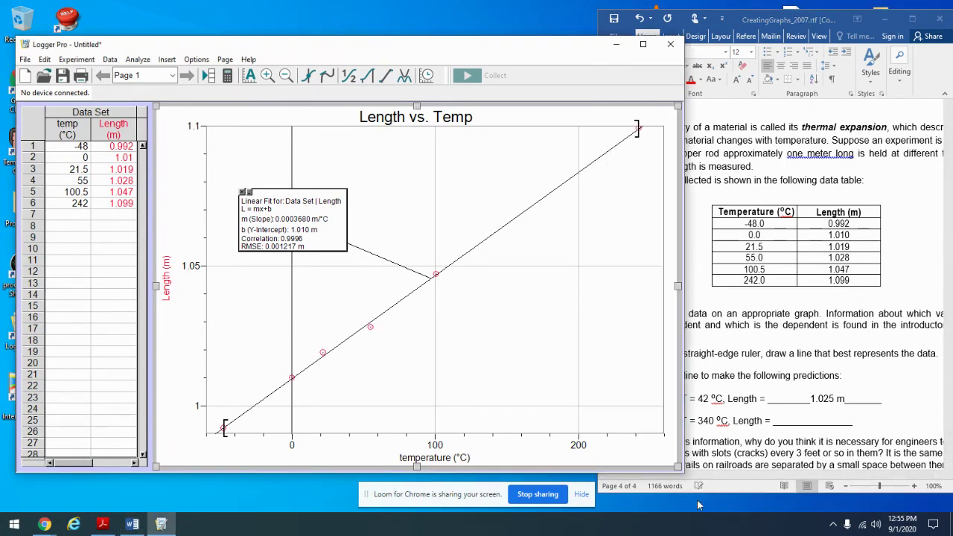
pyautogui.click(578, 445)
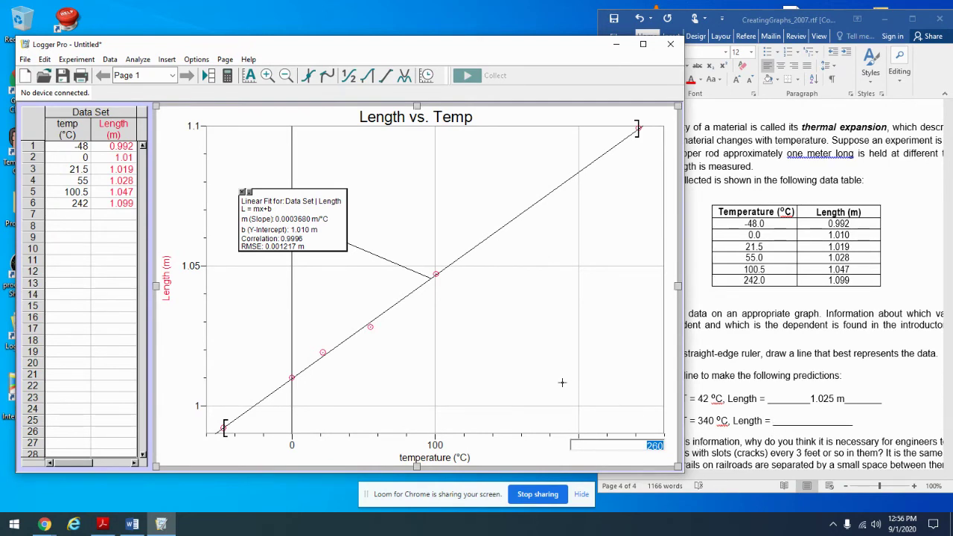
pyautogui.write('350')
pyautogui.press('Return')
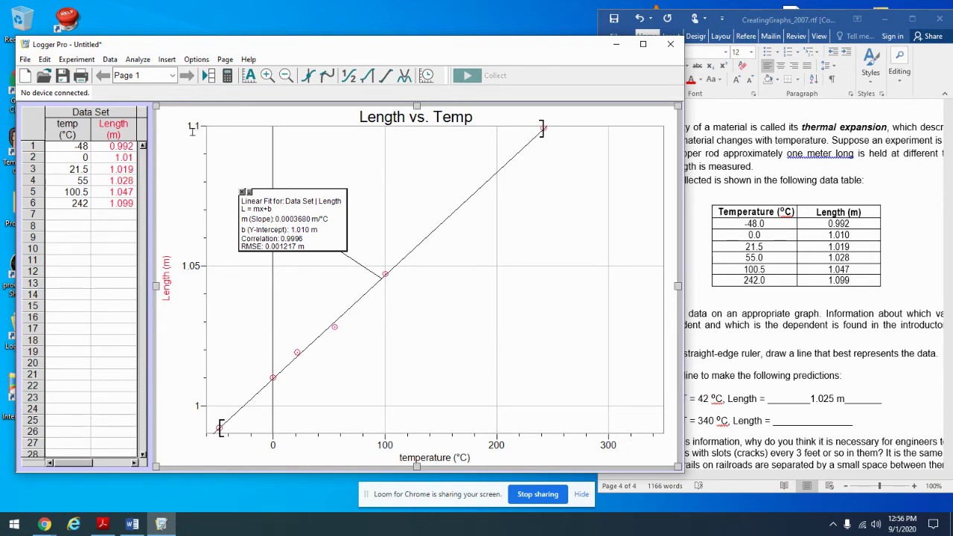
# - Extend the graph's Length axis upward, setting its maximum to 1.2
pyautogui.moveTo(206, 132); pyautogui.dragTo(205, 217)
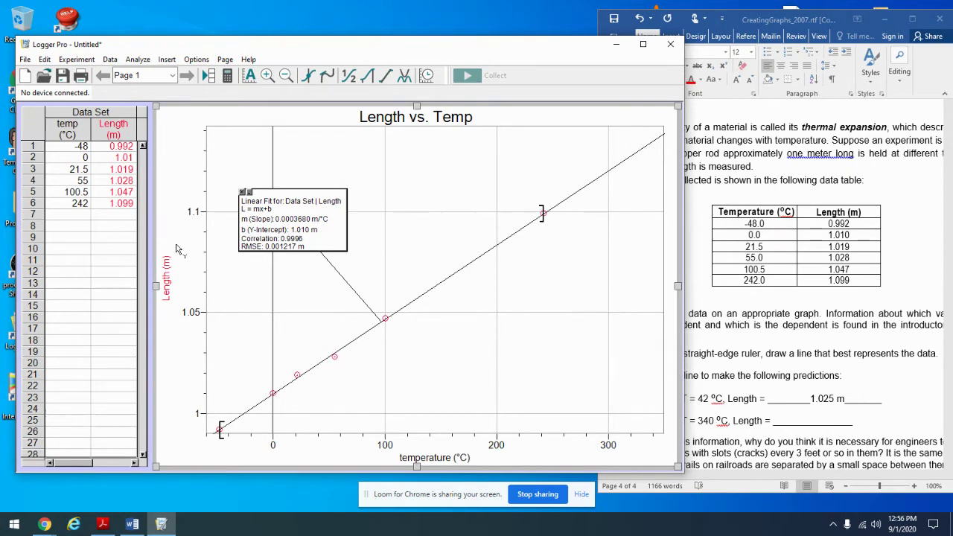
pyautogui.click(191, 212)
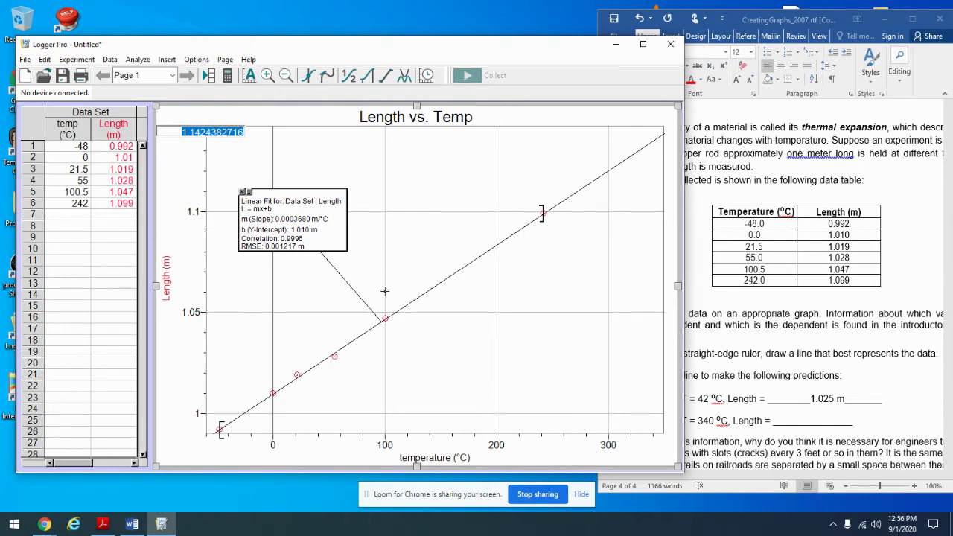
pyautogui.write('1.2')
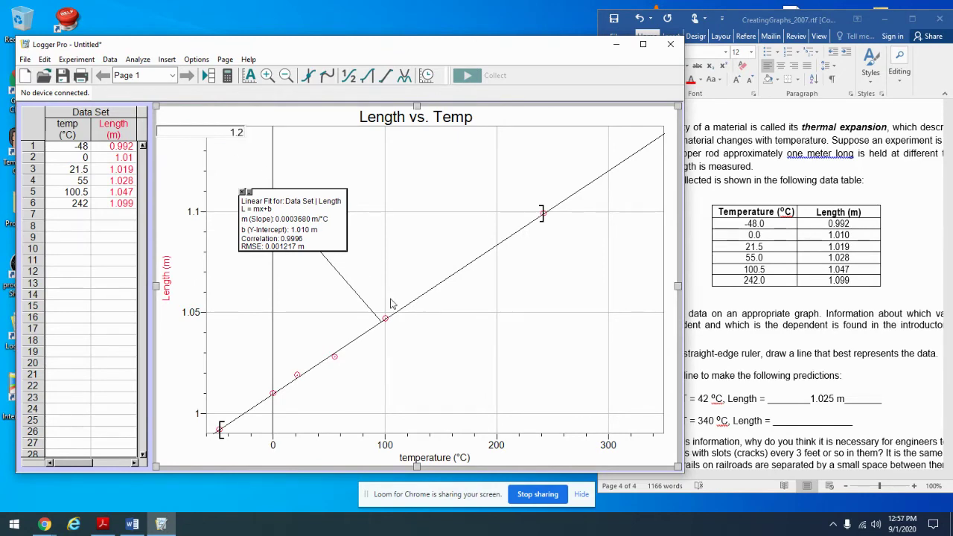
pyautogui.press('Return')
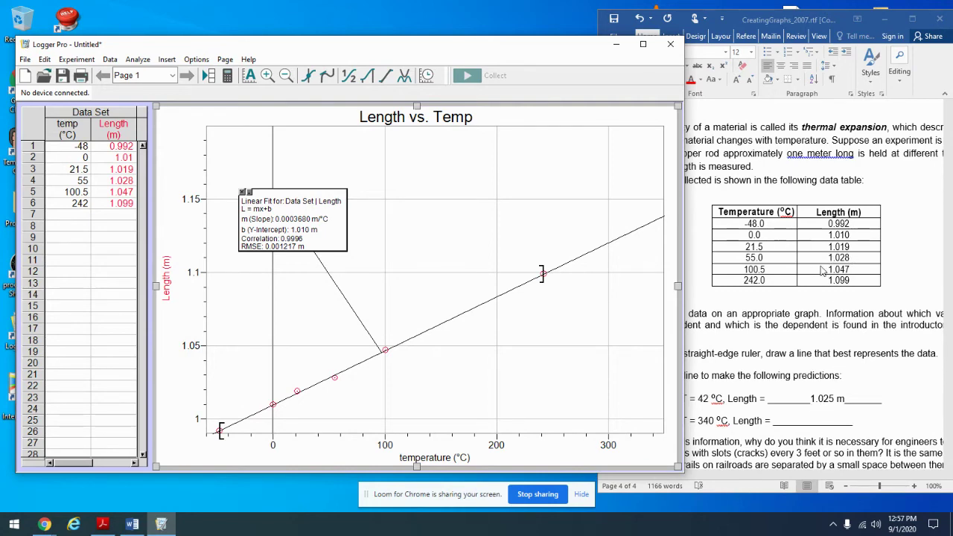
# - Enter 1.134m as the length prediction at T = 340 °C in part (c) of the Word worksheet
pyautogui.click(801, 420)
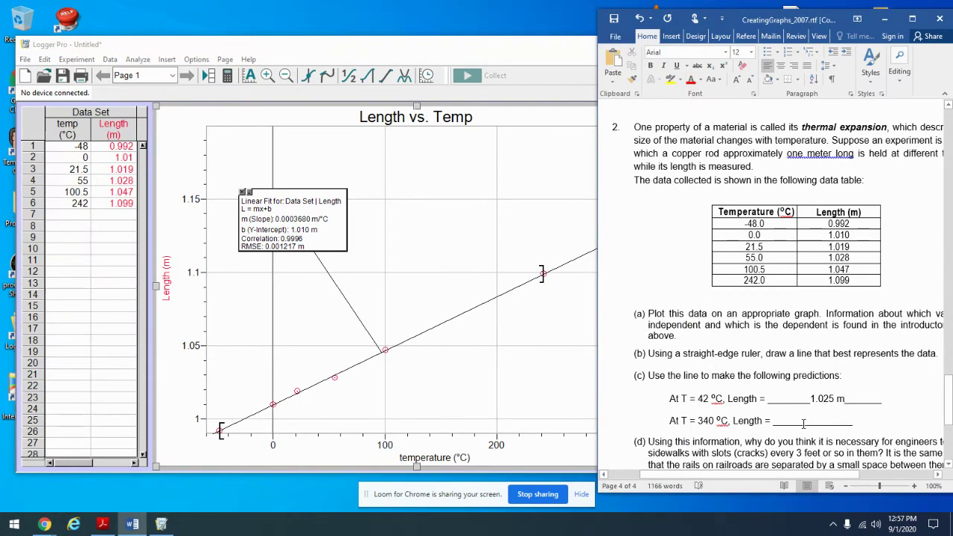
pyautogui.write('1.13')
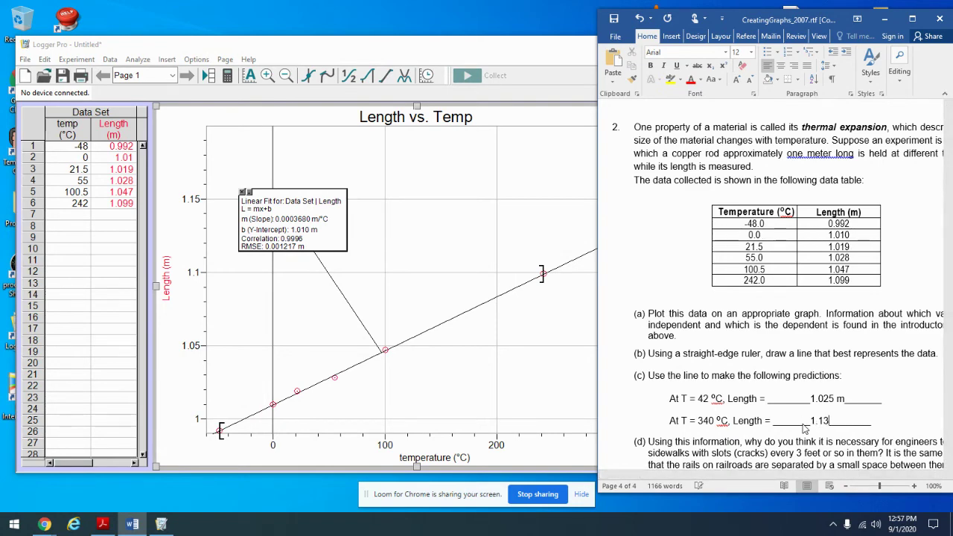
pyautogui.write('4m')
pyautogui.scroll(-3, 728, 363)
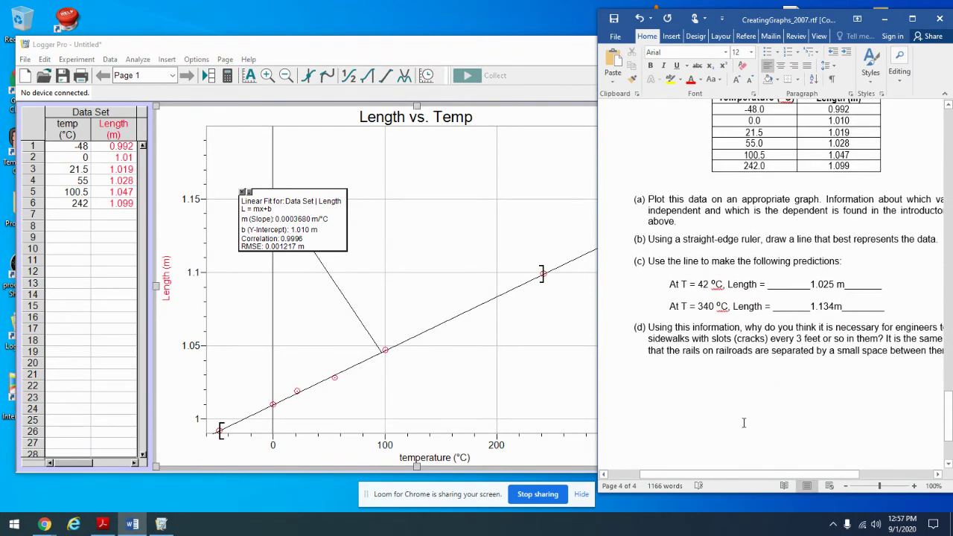
pyautogui.moveTo(770, 473)
pyautogui.mouseDown()
pyautogui.moveTo(808, 473)
pyautogui.moveTo(784, 477)
pyautogui.mouseUp()
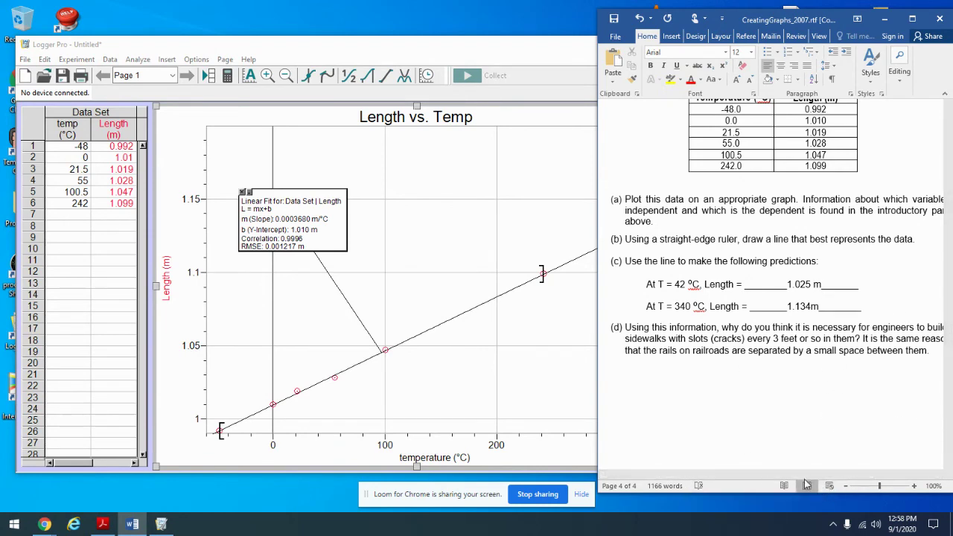
pyautogui.hscroll(3, 748, 474)
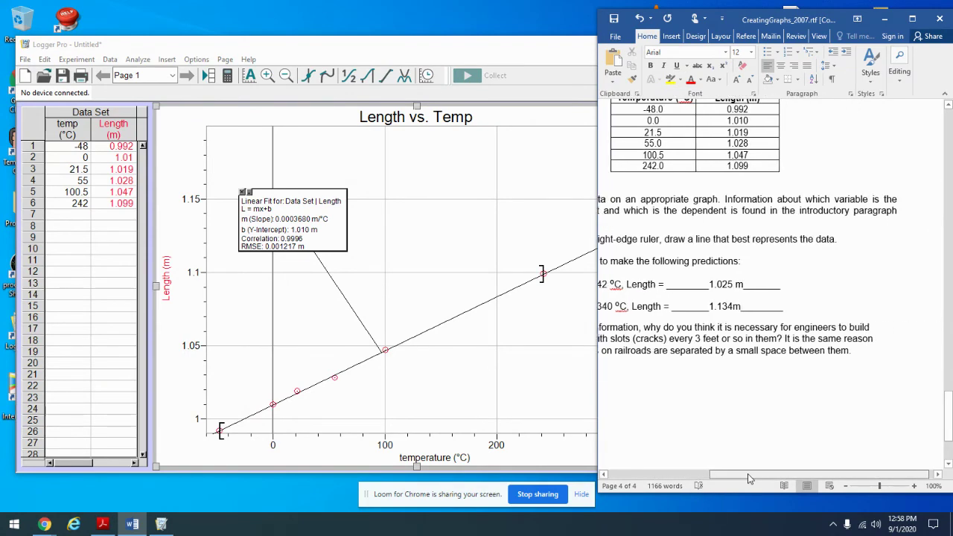
pyautogui.hscroll(-5, 748, 474)
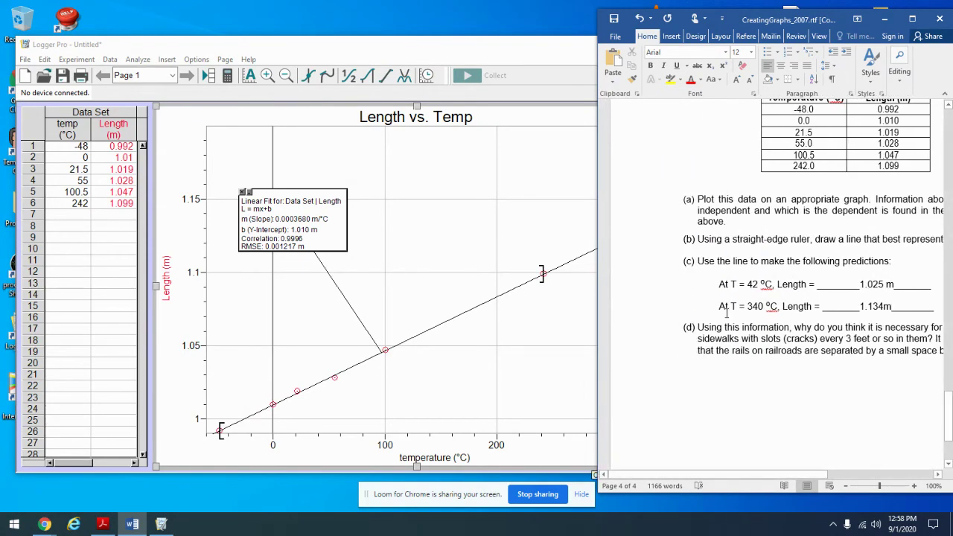
pyautogui.scroll(3, 658, 217)
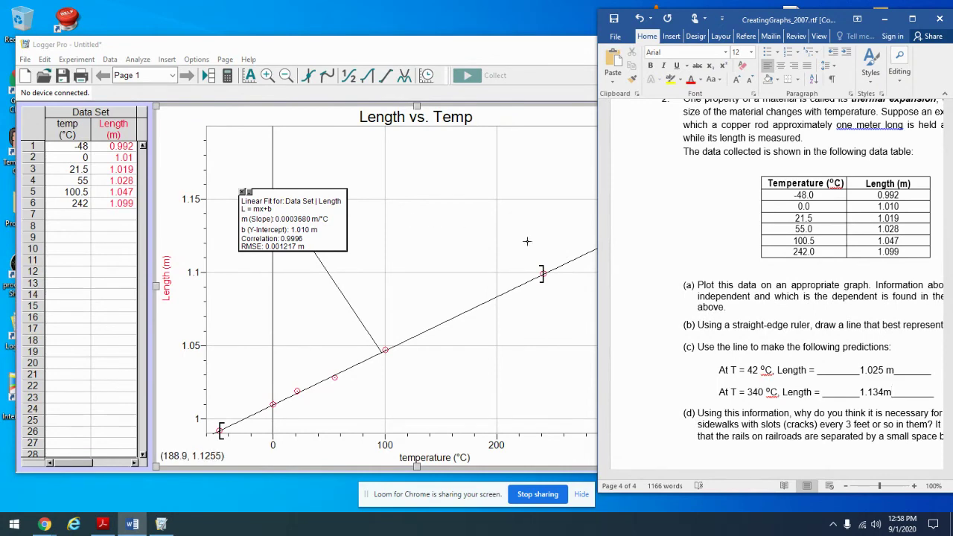
# - Bring Logger Pro to the front and capture the whole Length vs. Temp graph with Snipping Tool
pyautogui.click(423, 46)
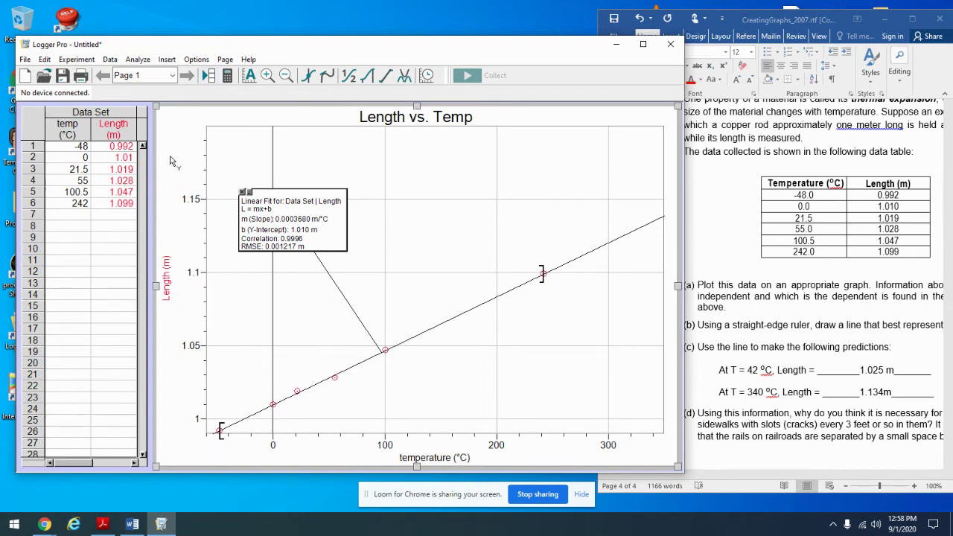
pyautogui.click(10, 529)
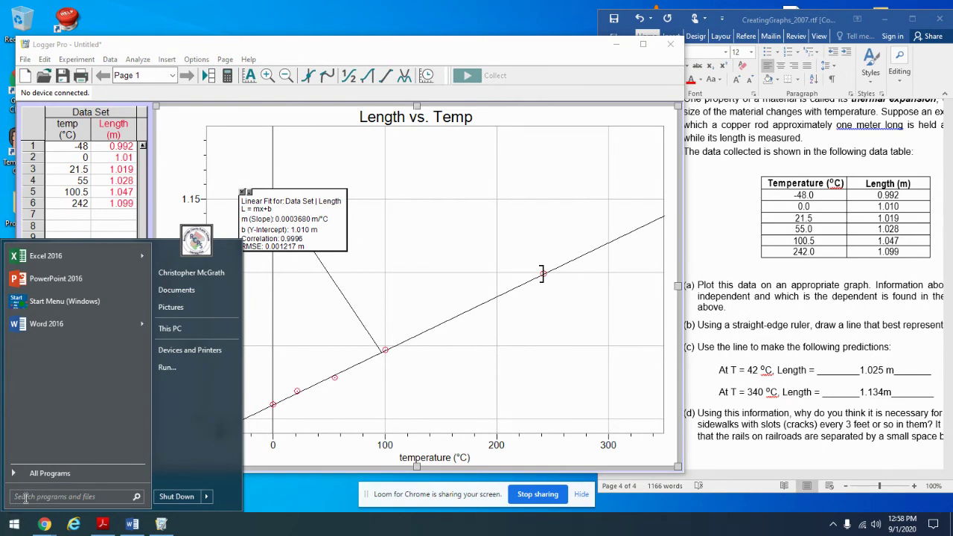
pyautogui.write('snip')
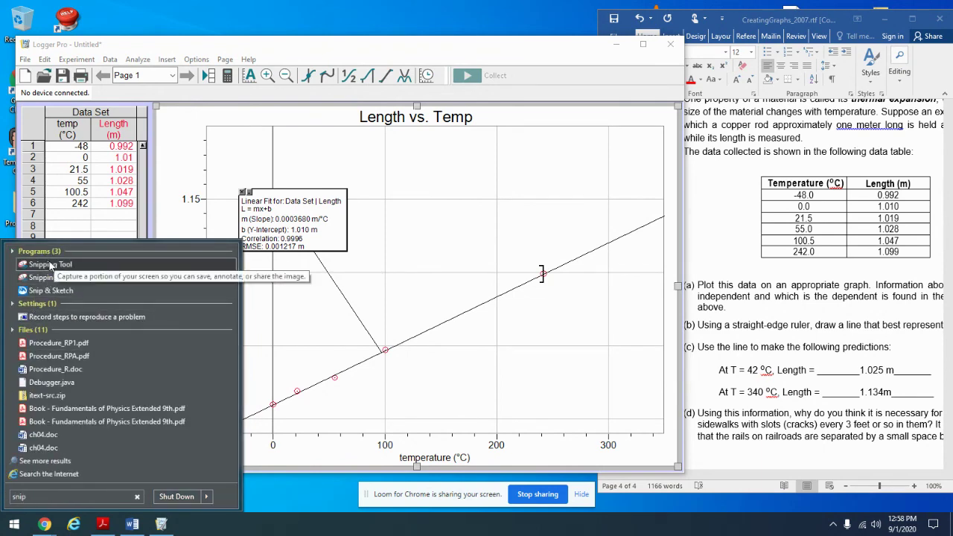
pyautogui.click(73, 266)
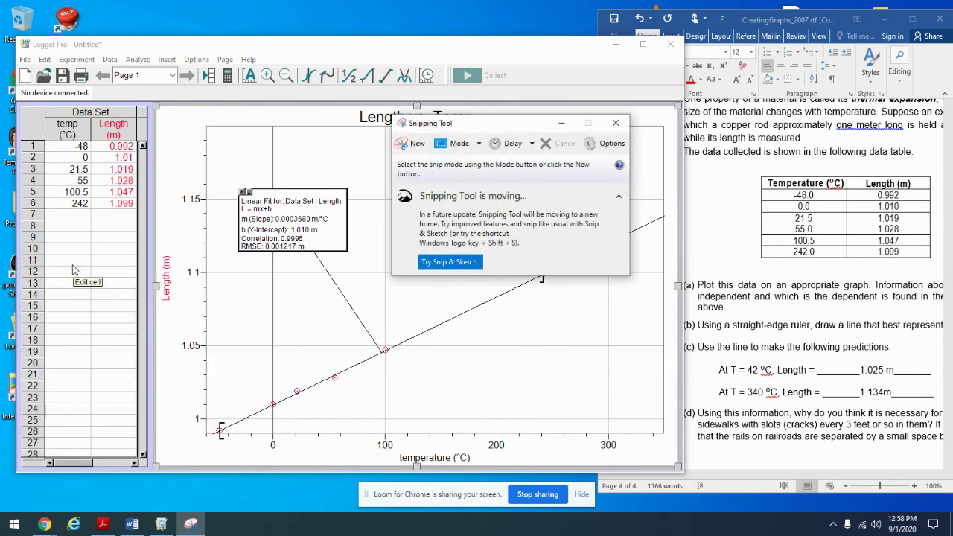
pyautogui.click(414, 143)
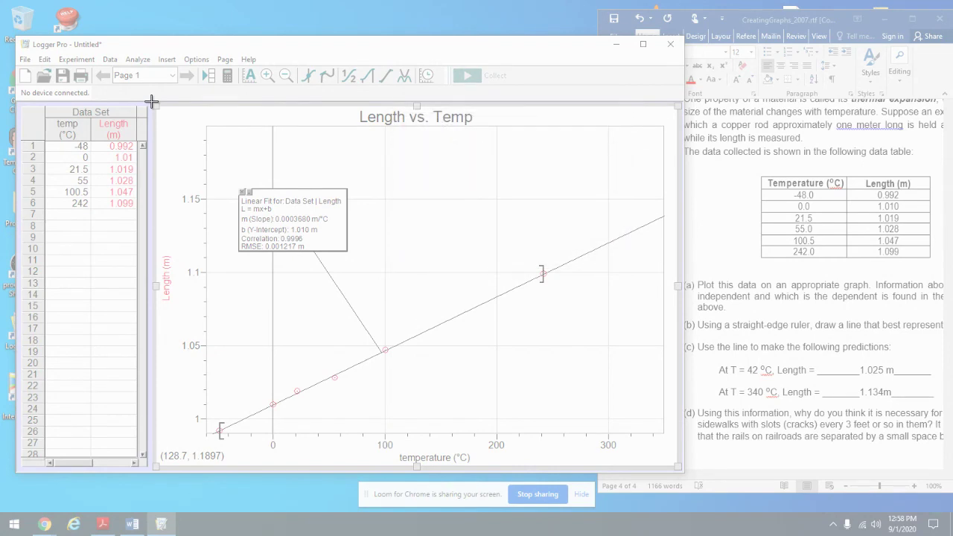
pyautogui.moveTo(151, 102); pyautogui.dragTo(680, 469)
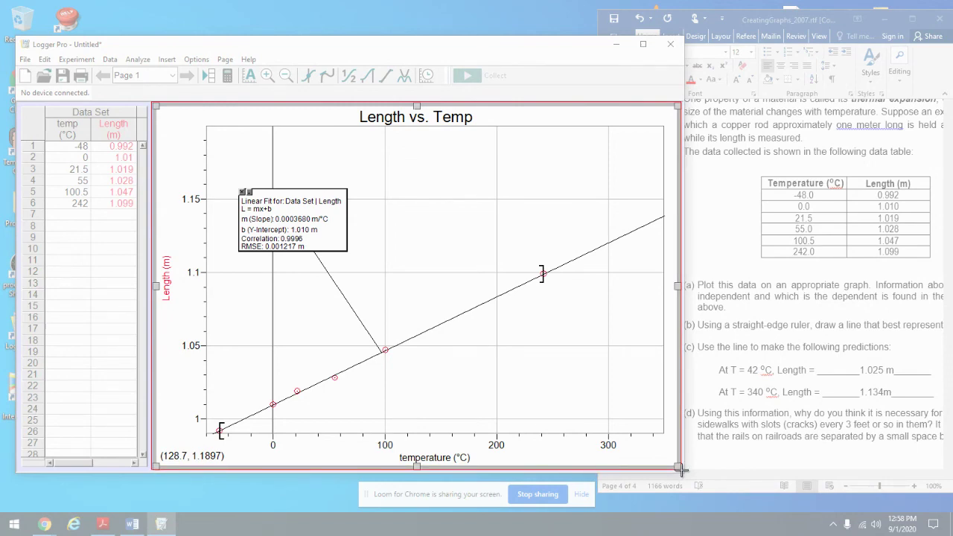
pyautogui.moveTo(679, 469); pyautogui.dragTo(680, 469)
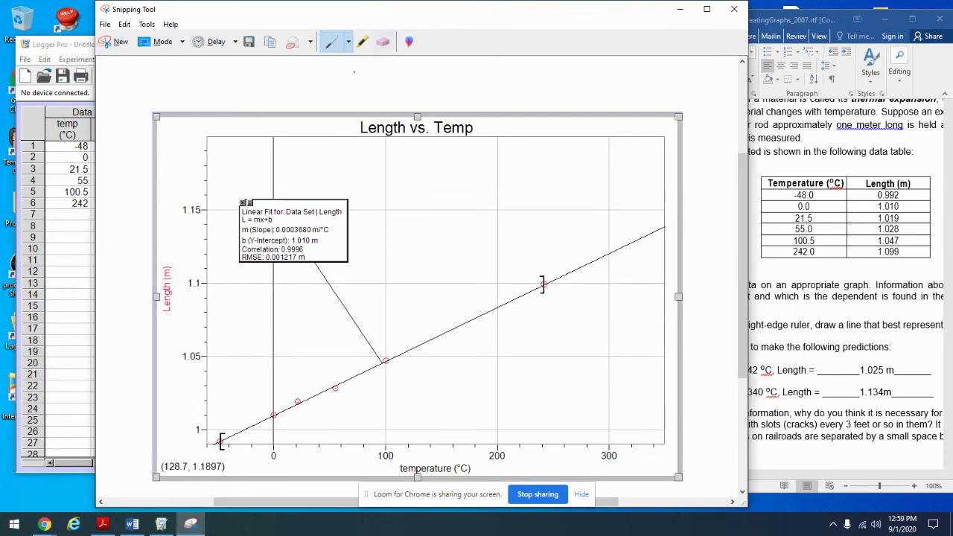
# - Switch to the CreatingGraphs_2007.rtf worksheet in Word and maximize its window
pyautogui.click(132, 524)
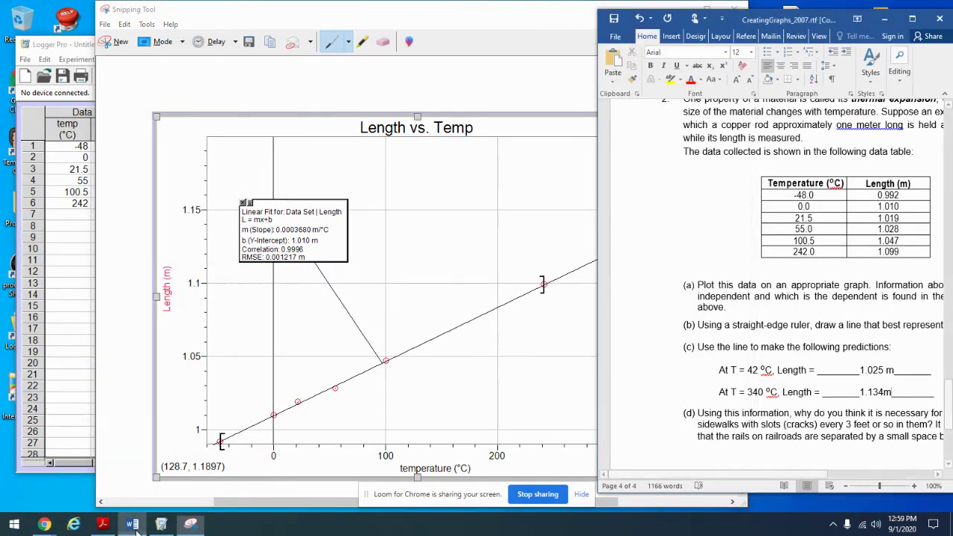
pyautogui.scroll(-5, 811, 342)
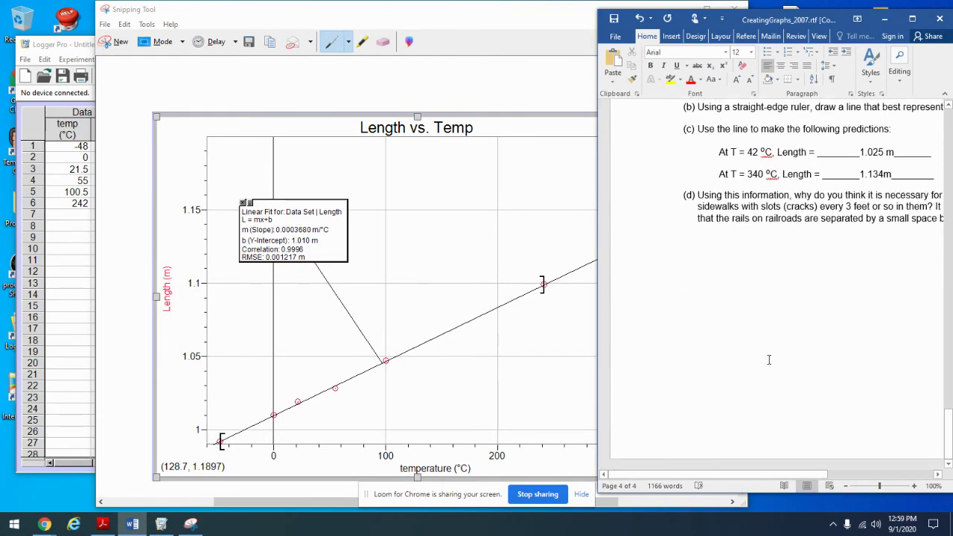
pyautogui.click(692, 283)
pyautogui.click(857, 18)
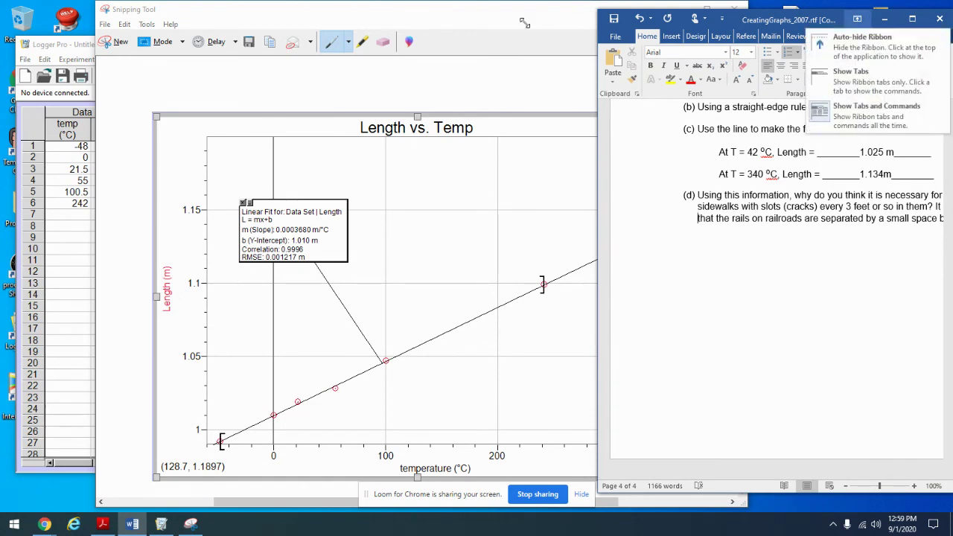
pyautogui.click(912, 19)
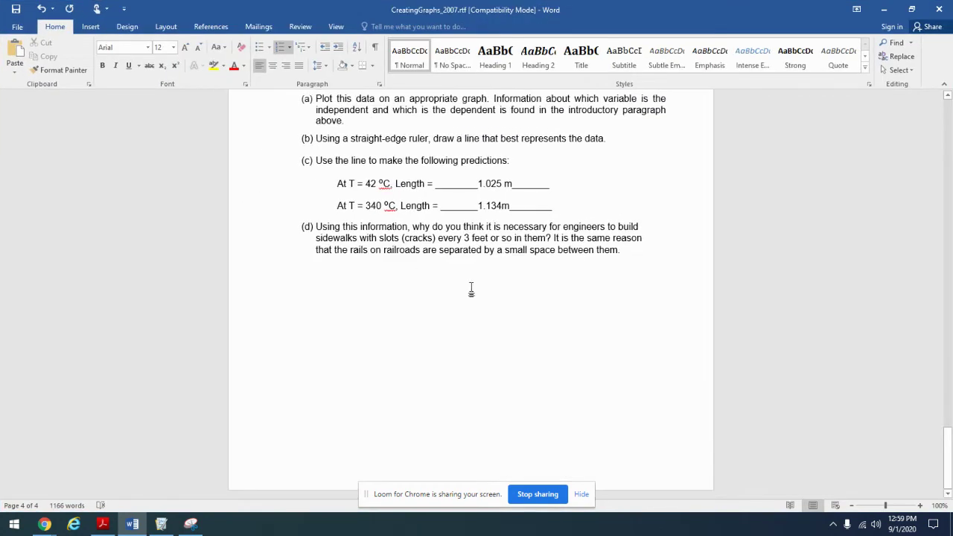
# - Add a blank, unlettered line directly below part (b) of exercise 2, keeping the predictions item lettered (c)
pyautogui.click(670, 254)
pyautogui.press('Return')
pyautogui.press('Return')
pyautogui.click(632, 143)
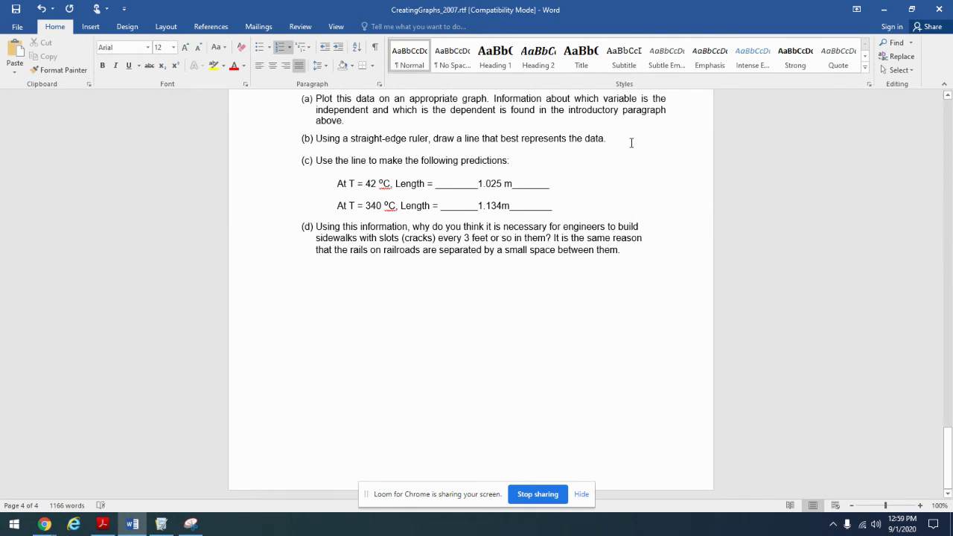
pyautogui.press('Return')
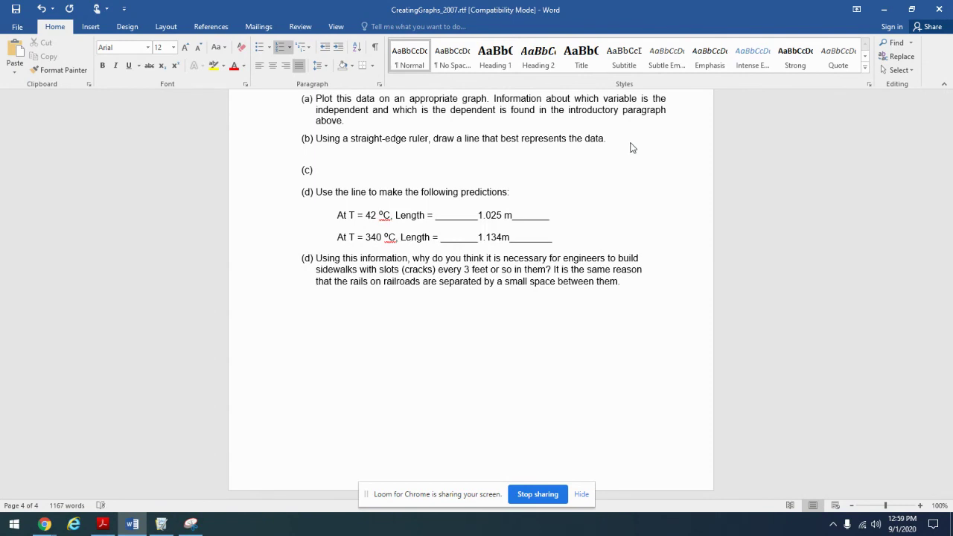
pyautogui.press('BackSpace')
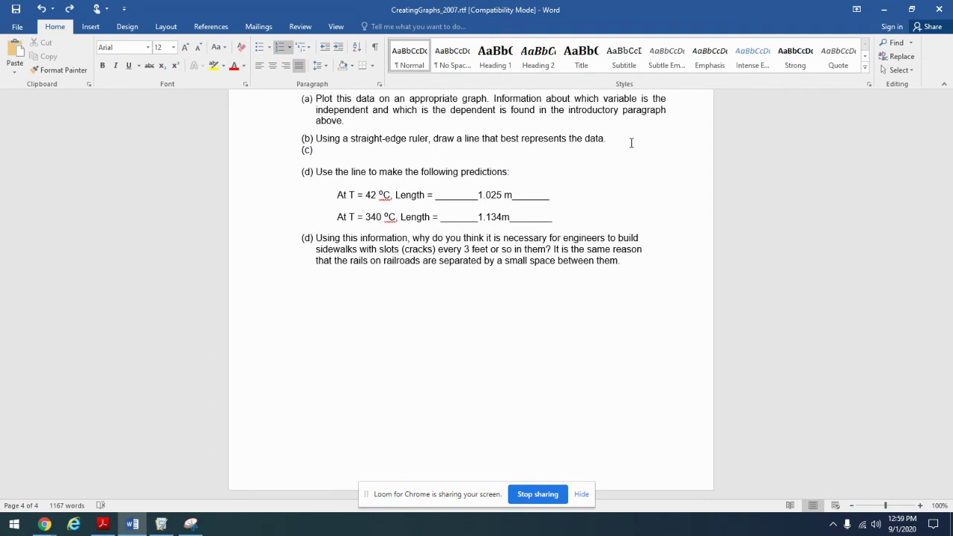
pyautogui.press('BackSpace')
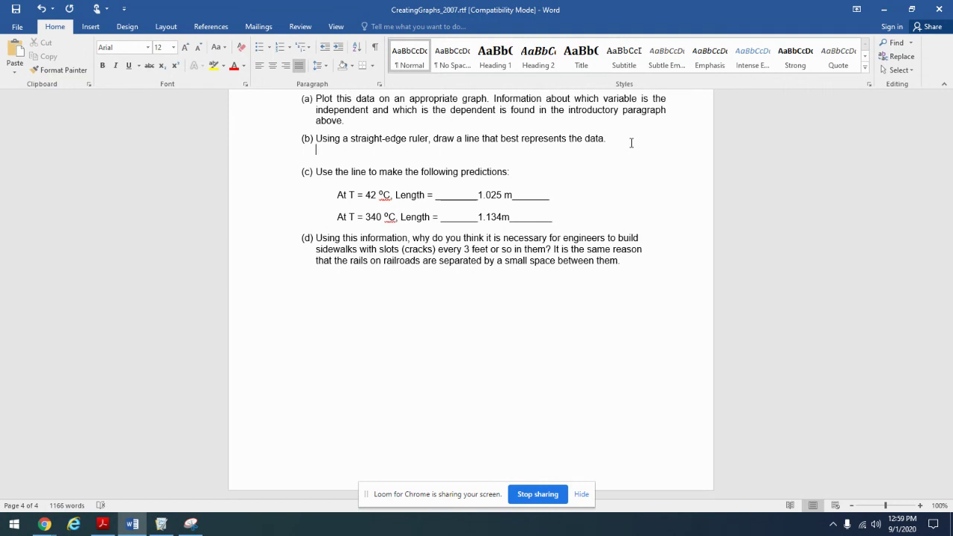
# - Paste the captured Length vs. Temp graph under part (b) and shrink the picture proportionally to leave room for part (c)
pyautogui.hotkey('ctrl', 'v')
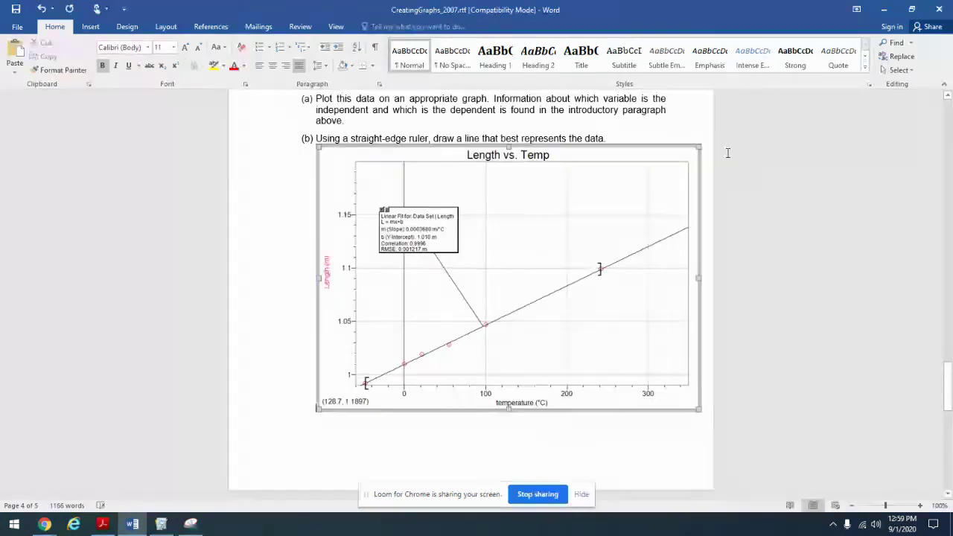
pyautogui.click(698, 408)
pyautogui.moveTo(698, 408); pyautogui.dragTo(551, 384)
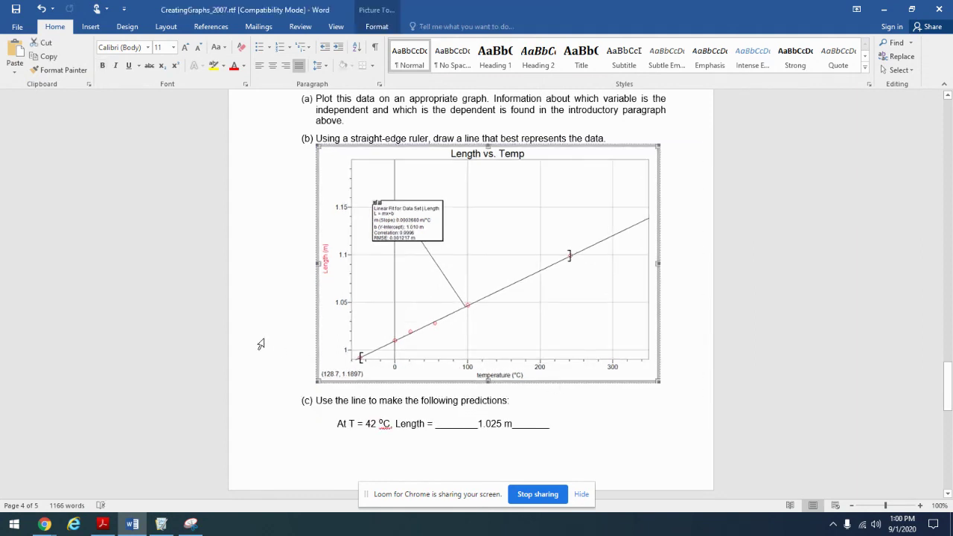
pyautogui.scroll(-5, 596, 365)
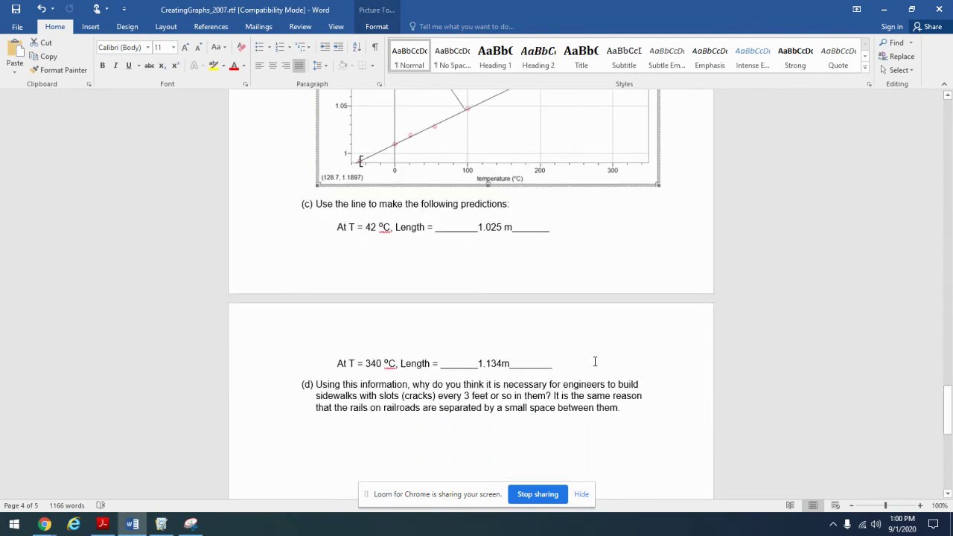
# - Review the worksheet from the exercise 2 answers back through exercise 1 and the sample graph to the graphing terms
pyautogui.scroll(8, 594, 362)
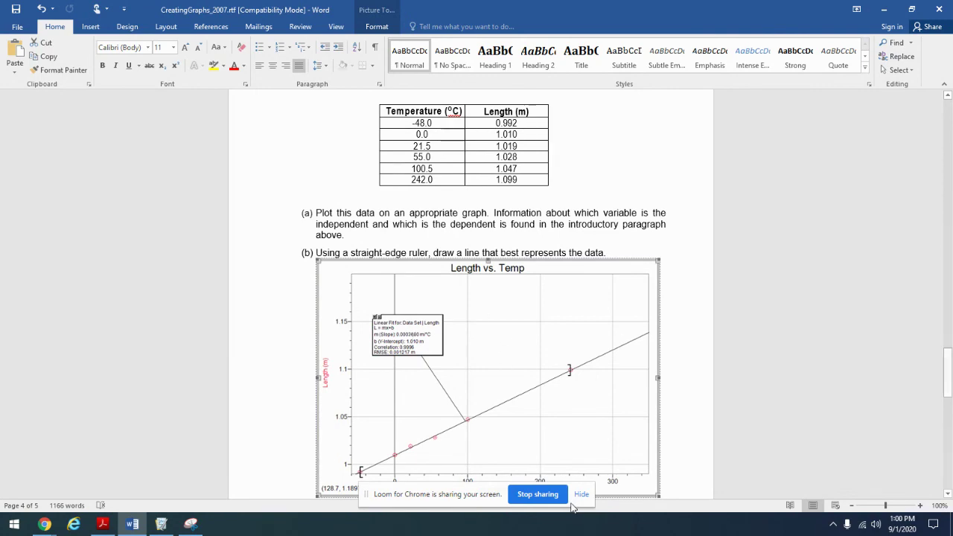
pyautogui.scroll(-3, 177, 306)
pyautogui.scroll(-6, 177, 307)
pyautogui.scroll(4, 196, 321)
pyautogui.scroll(20, 197, 315)
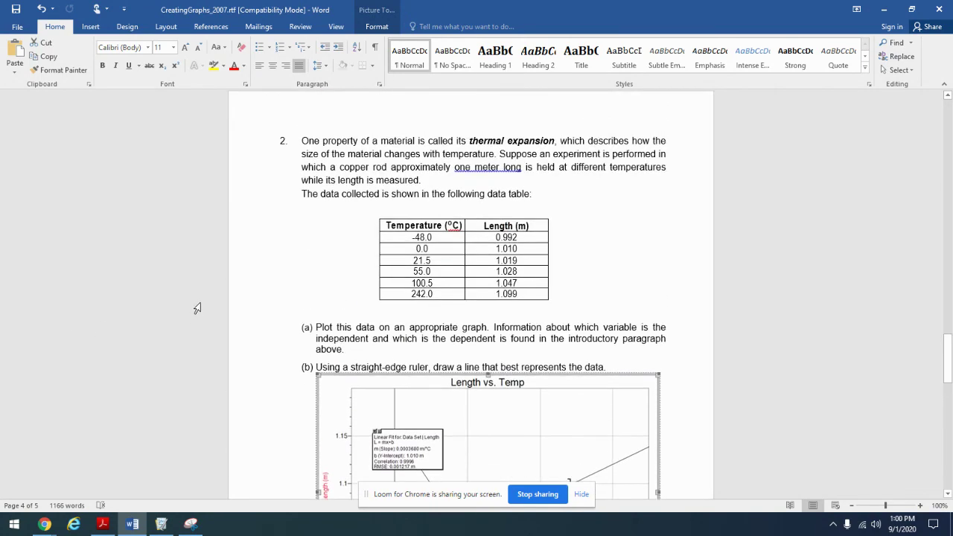
pyautogui.scroll(15, 204, 312)
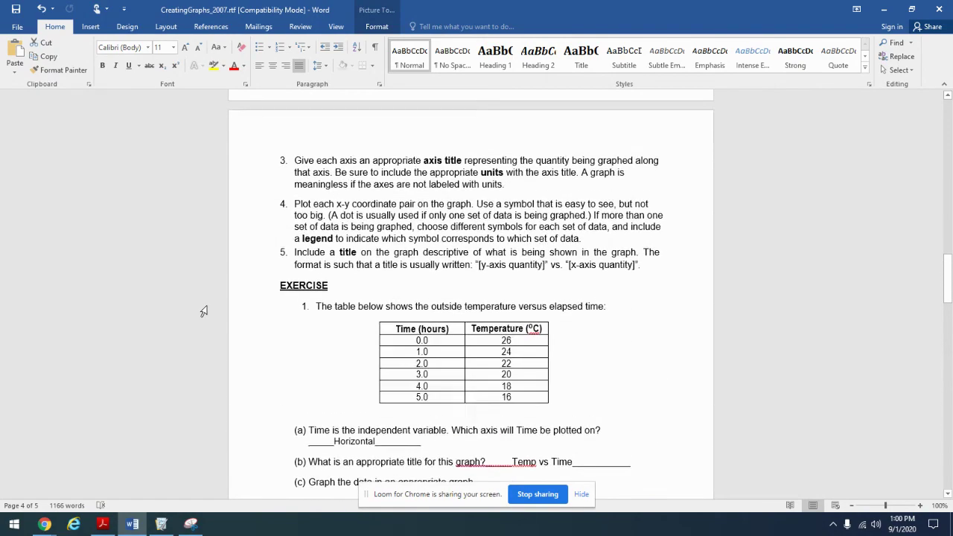
pyautogui.scroll(8, 209, 313)
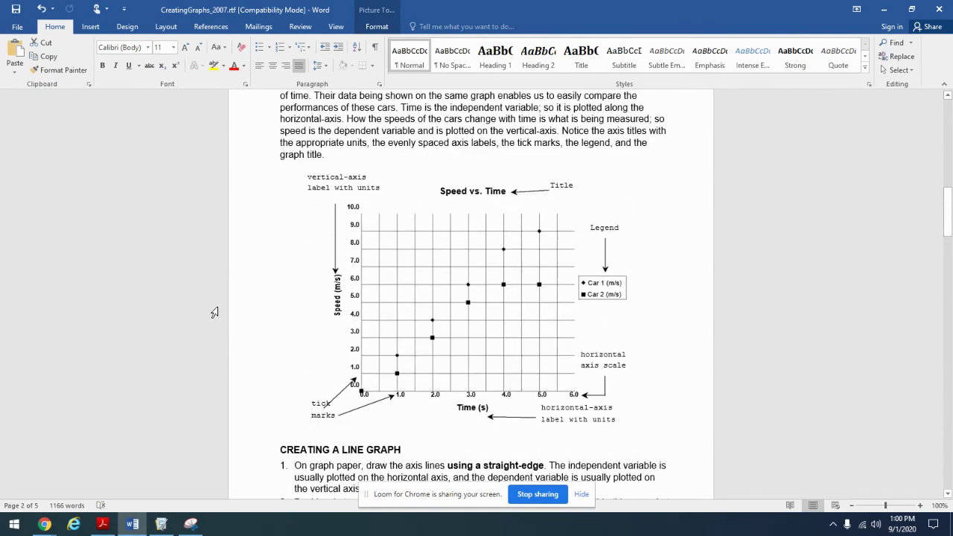
pyautogui.scroll(10, 214, 312)
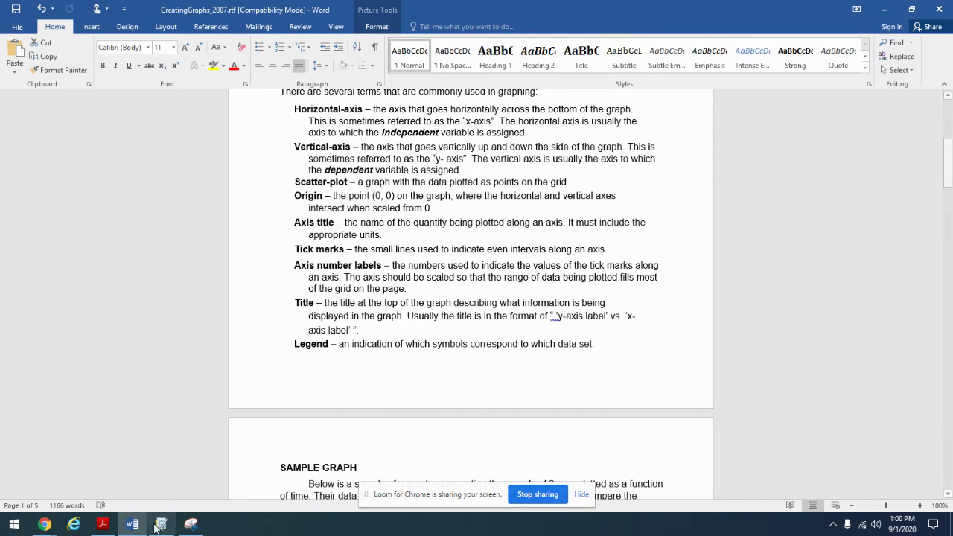
# - Switch to the Chrome window showing the Physics Classwork page in Google Classroom
pyautogui.moveTo(44, 524)
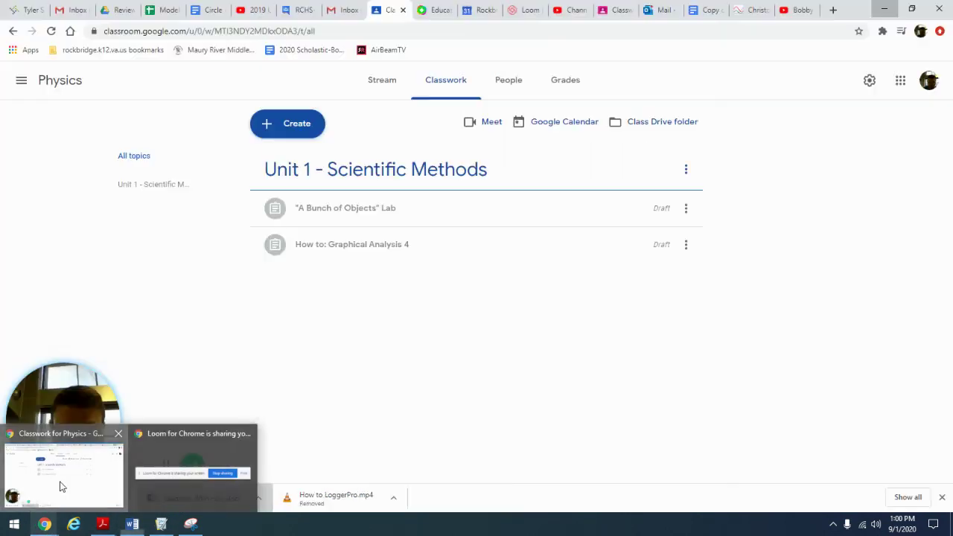